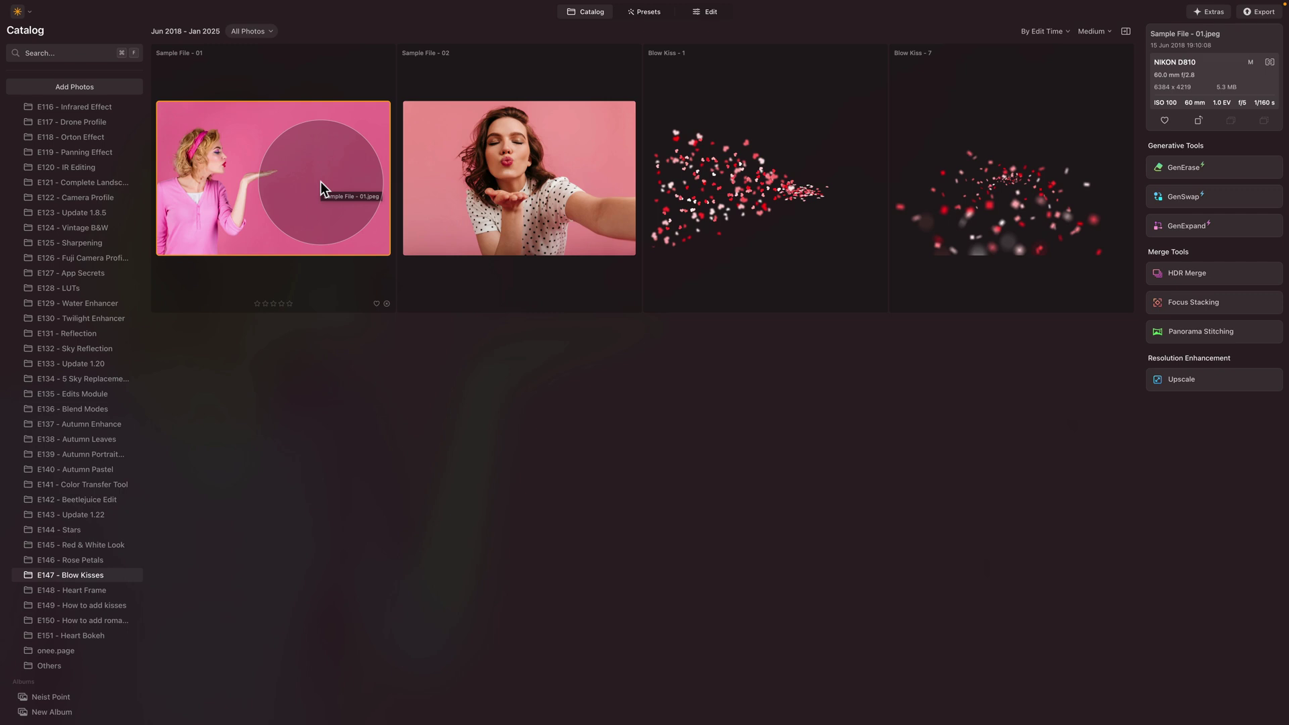
# Select the pink-background portrait, Sample File - 01, and open it in Edit.
pyautogui.keyDown('super'); pyautogui.click(514, 174); pyautogui.keyUp('super')
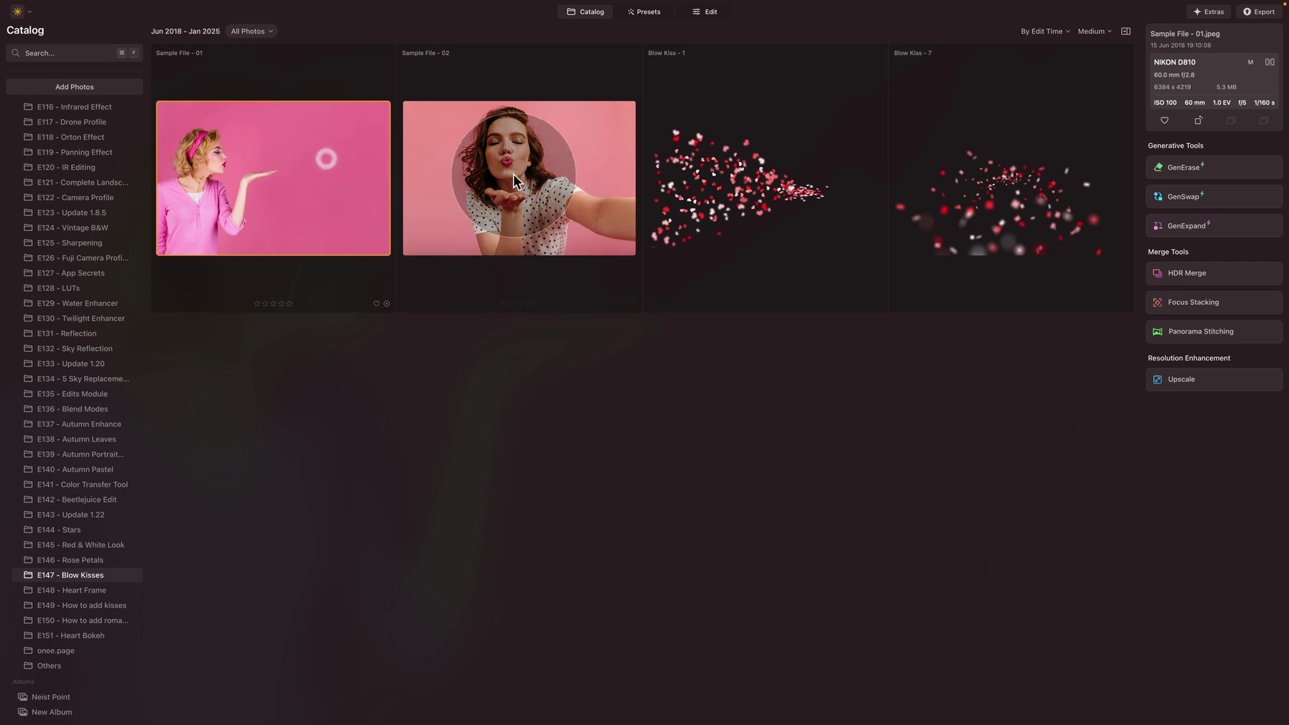
pyautogui.click(301, 186)
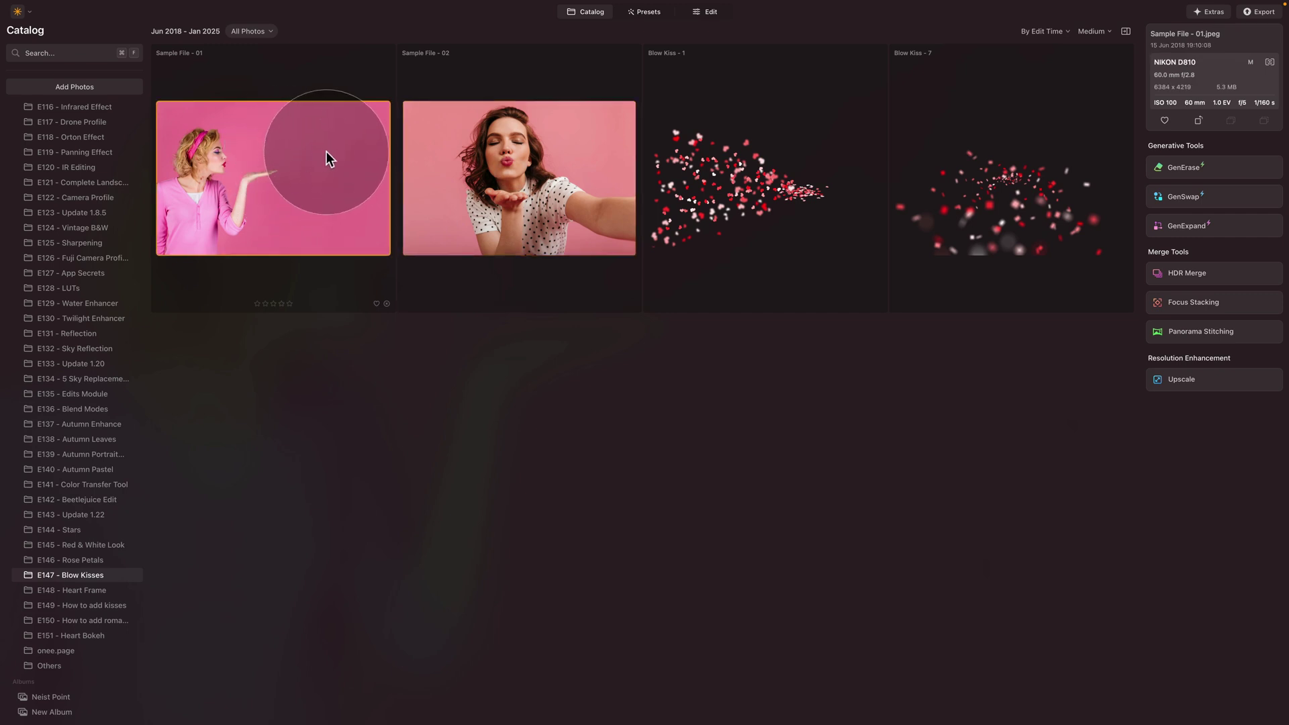
pyautogui.click(562, 151)
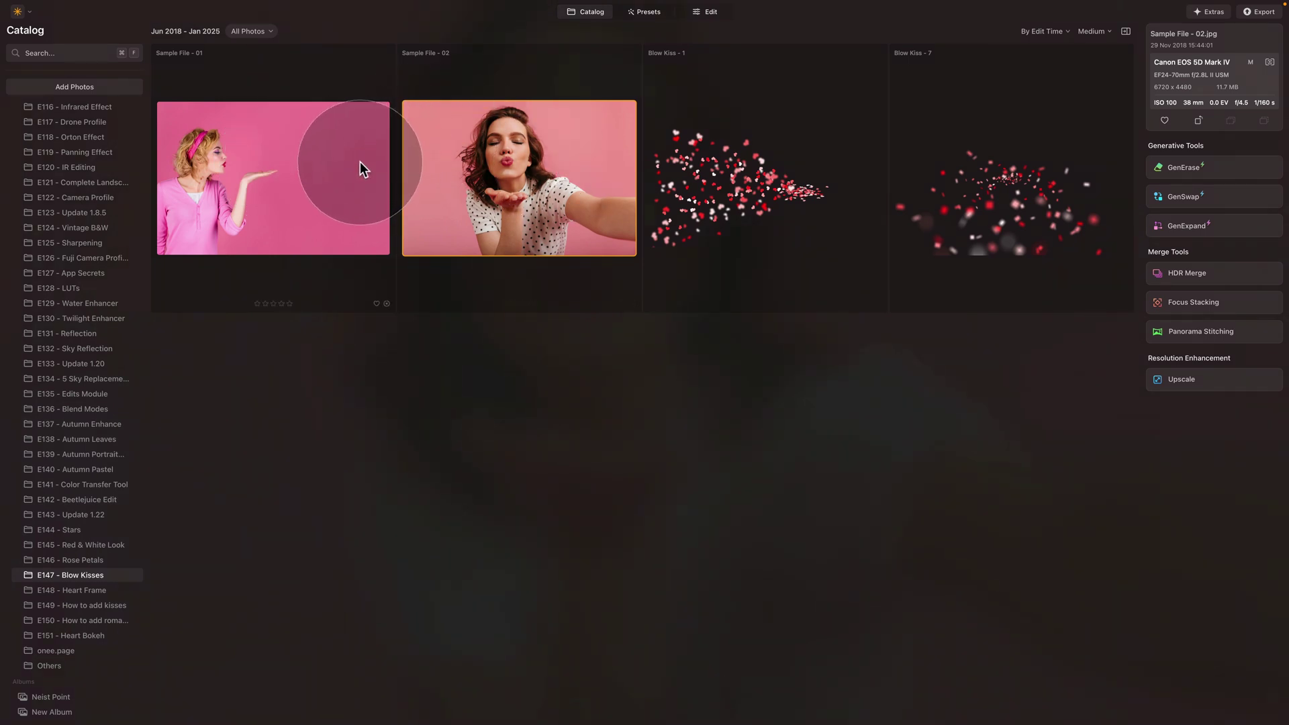
pyautogui.click(724, 169)
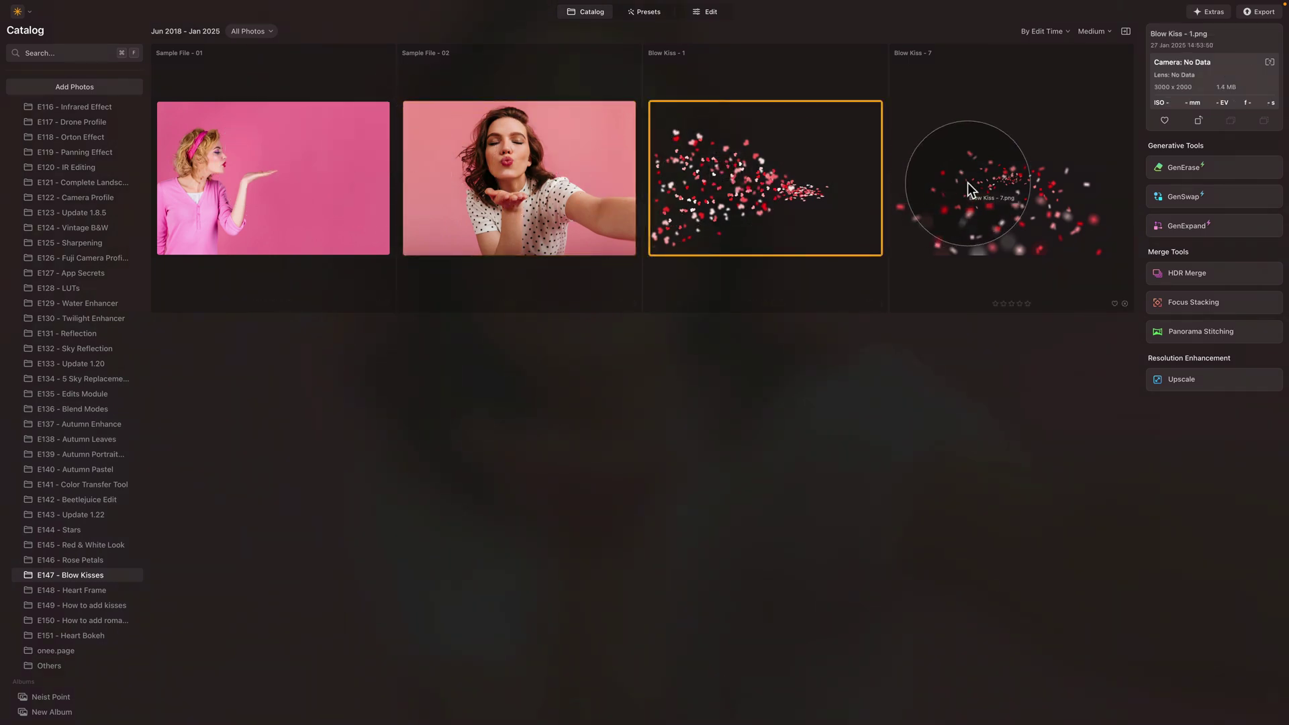
pyautogui.click(966, 192)
pyautogui.click(742, 180)
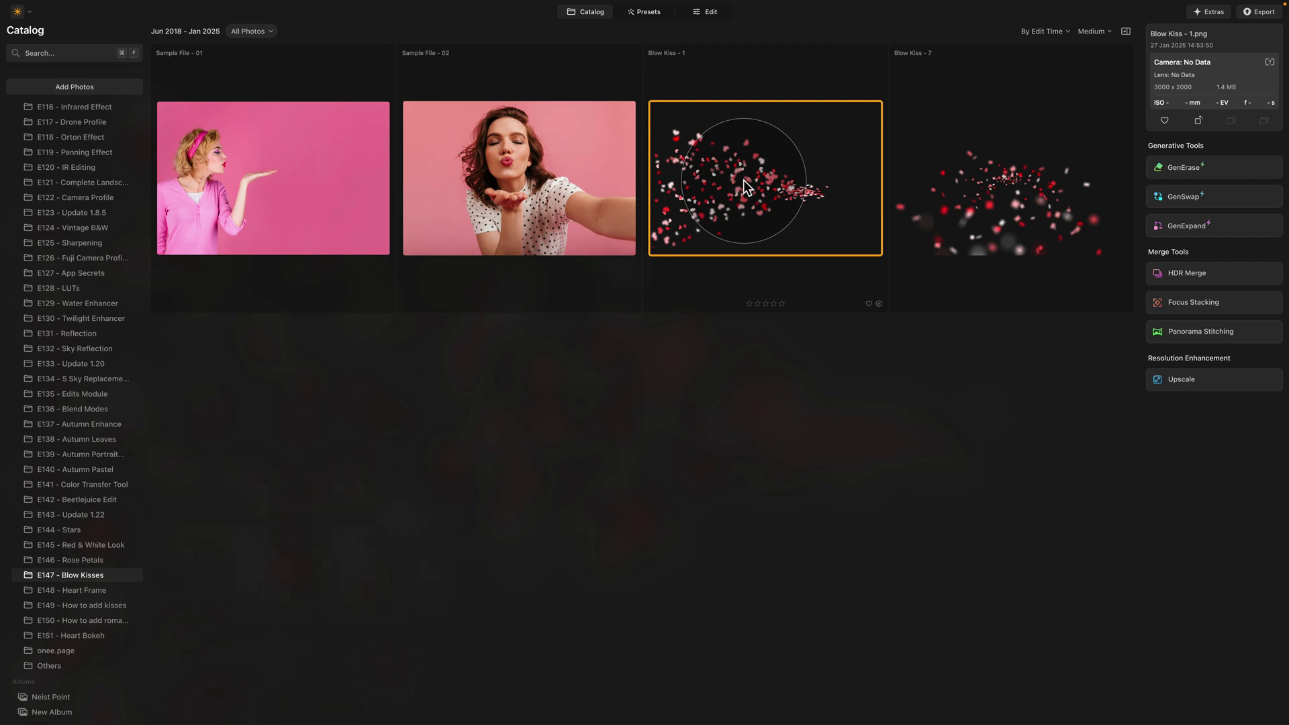
pyautogui.click(536, 163)
pyautogui.click(372, 167)
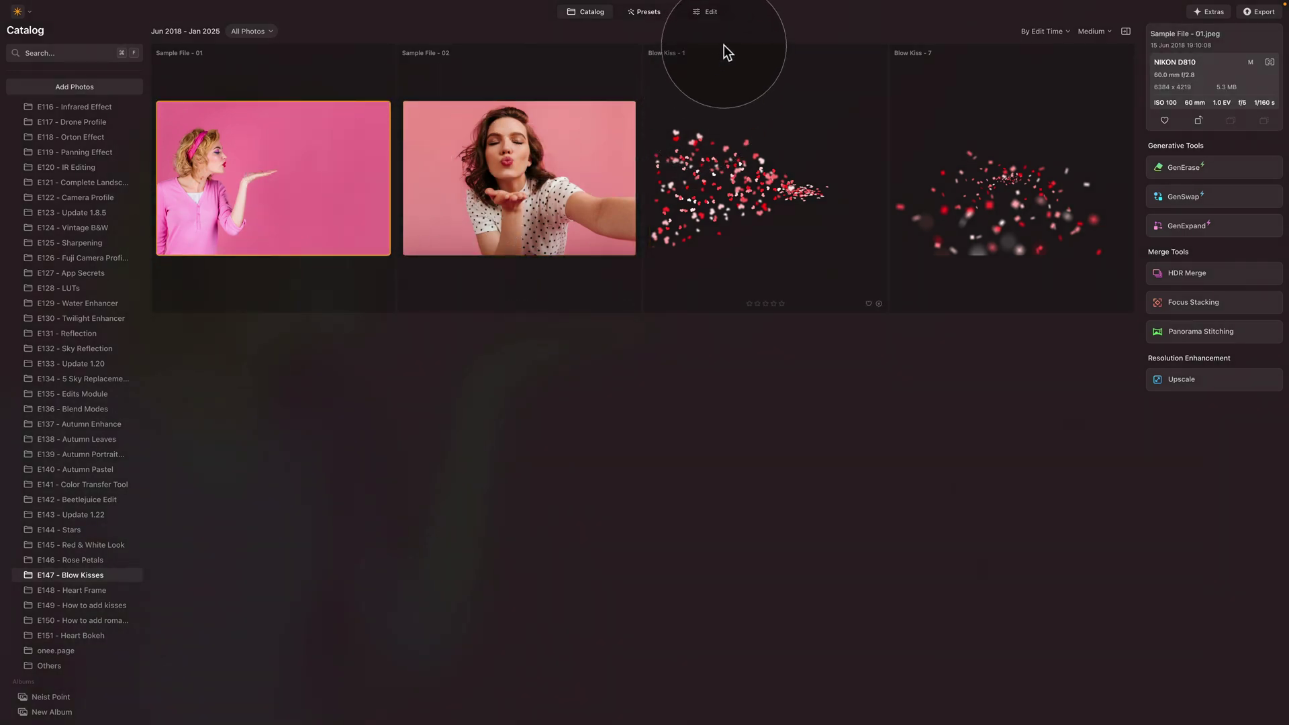
pyautogui.click(712, 15)
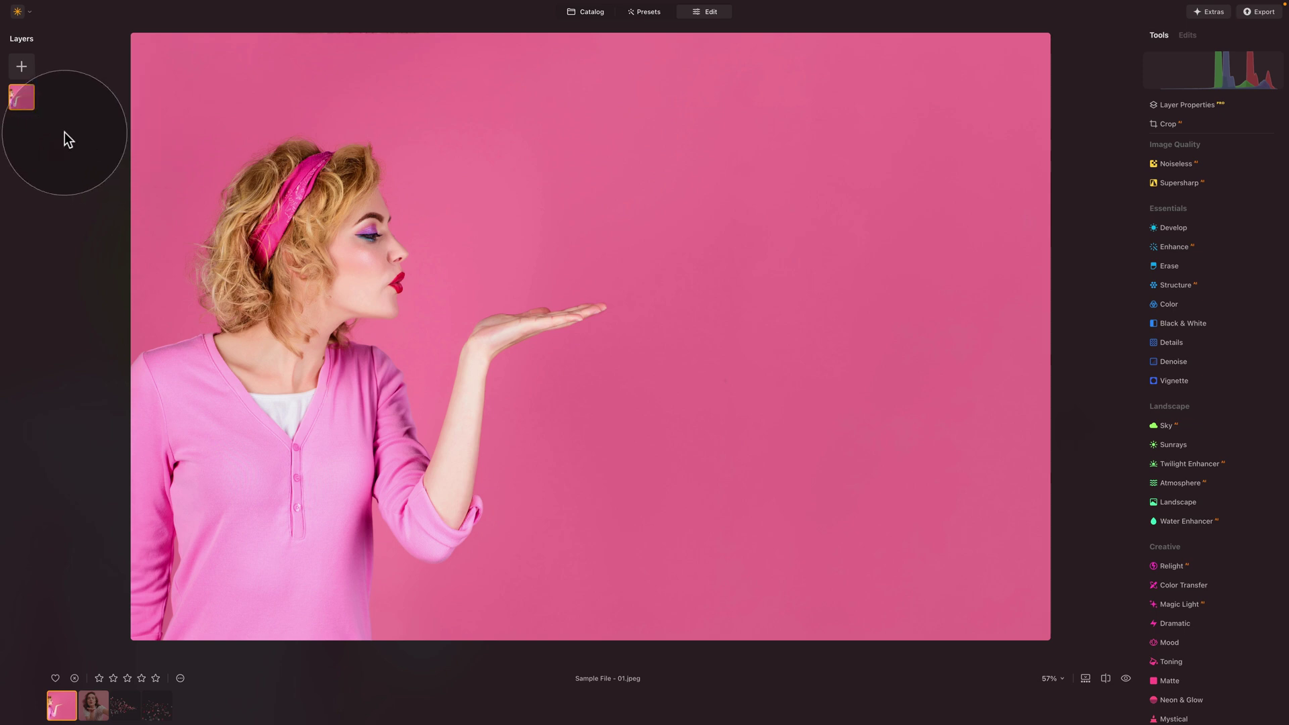
# Load Blow Kiss - 1.png and Blow Kiss - 7.png from the Overlays folder into My Images.
pyautogui.click(23, 65)
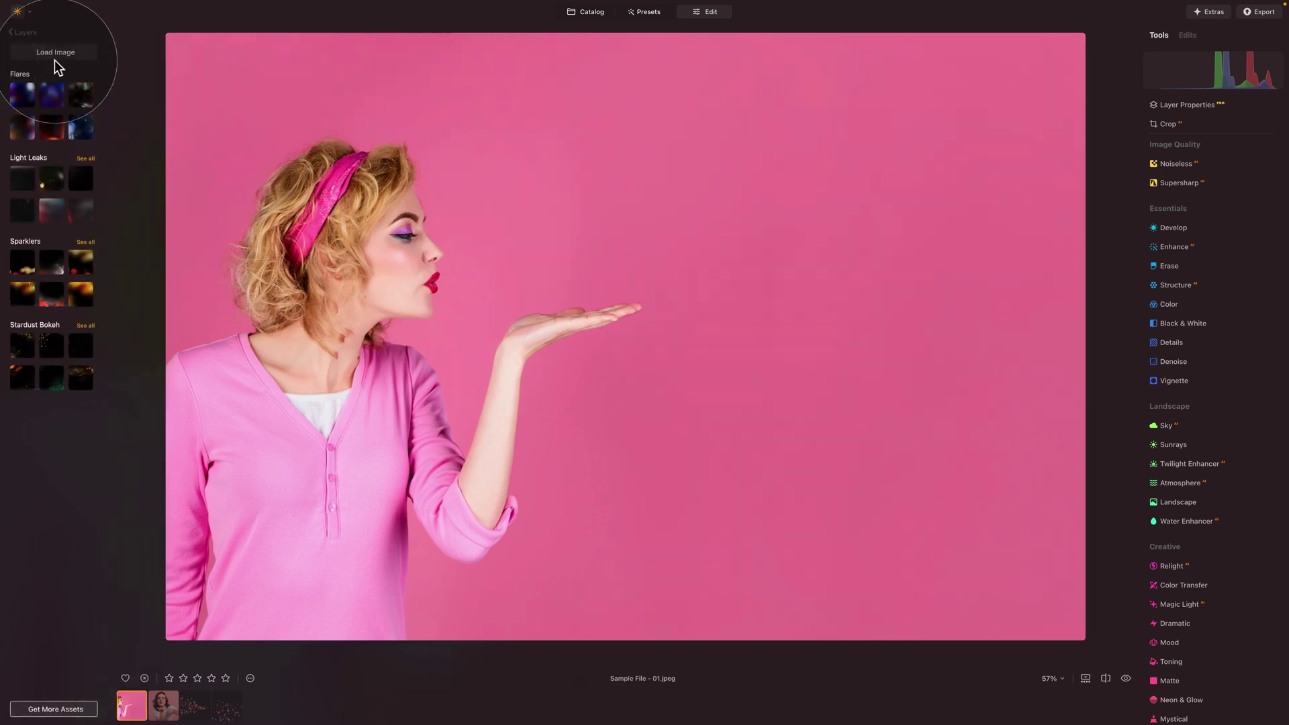
pyautogui.click(58, 54)
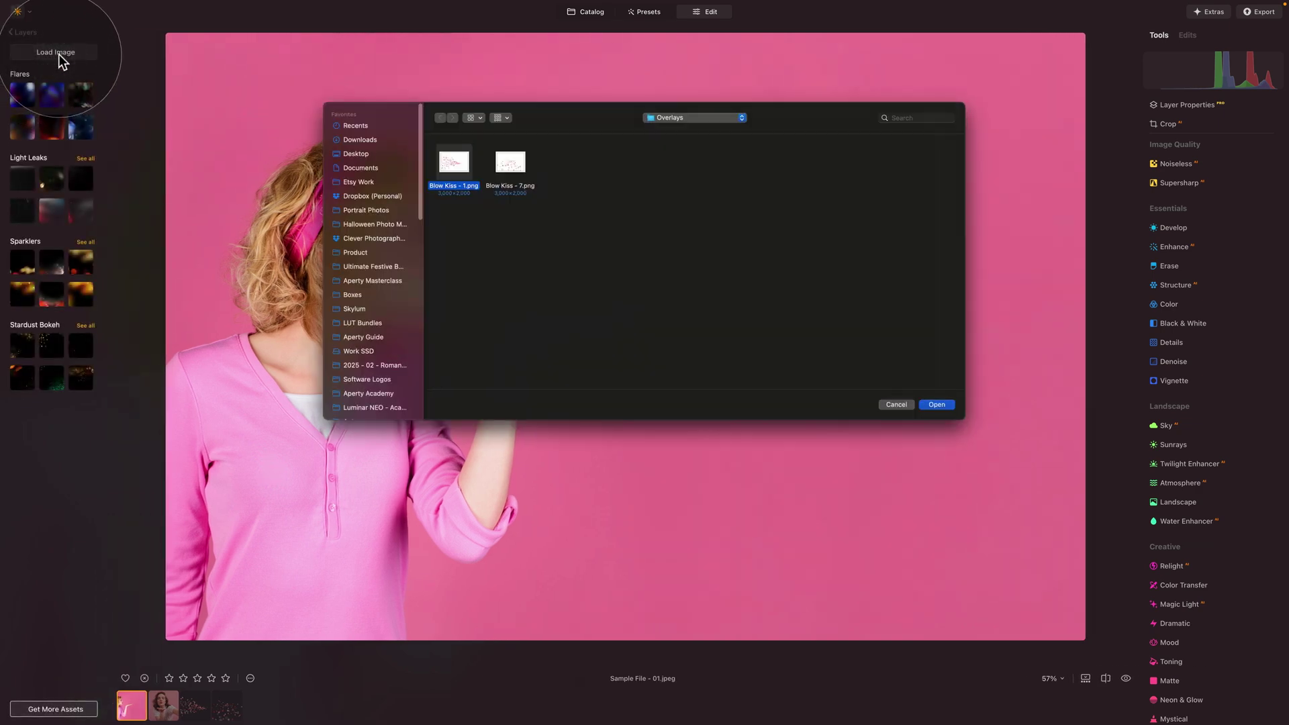
pyautogui.click(692, 118)
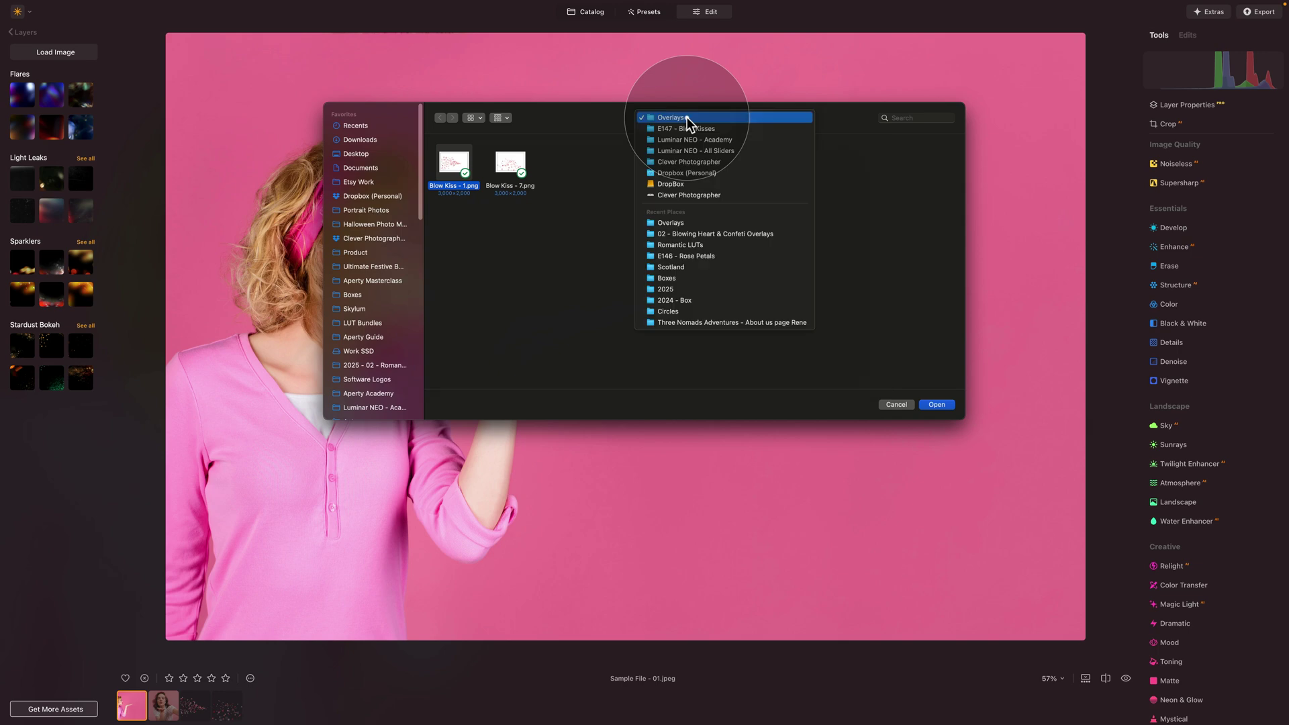
pyautogui.click(680, 130)
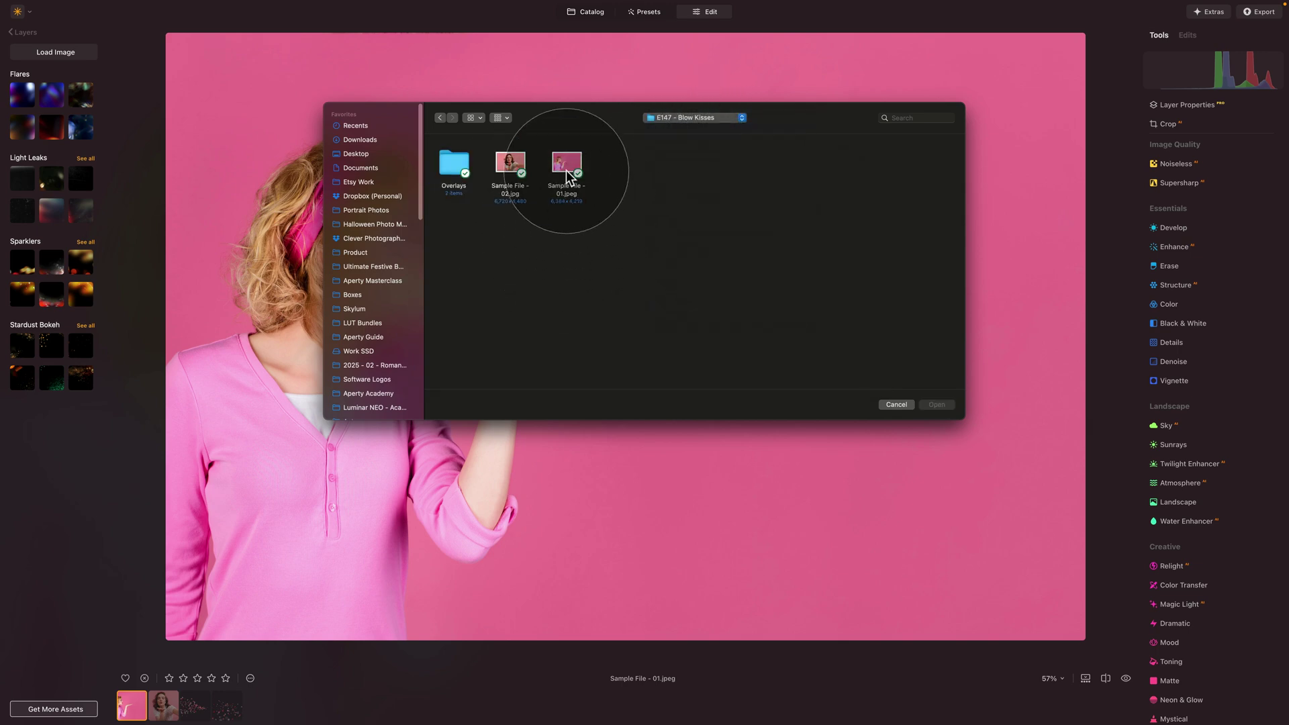
pyautogui.click(511, 164)
pyautogui.click(568, 163)
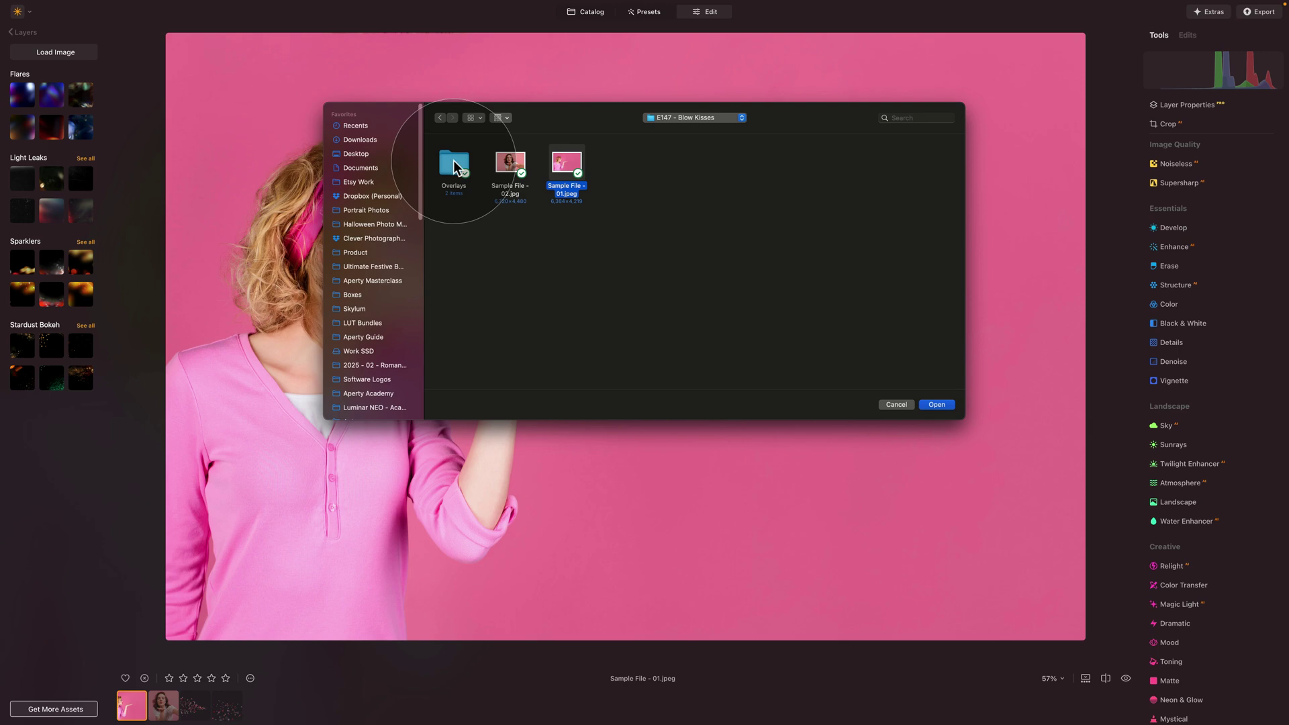
pyautogui.doubleClick(453, 160)
pyautogui.click(453, 180)
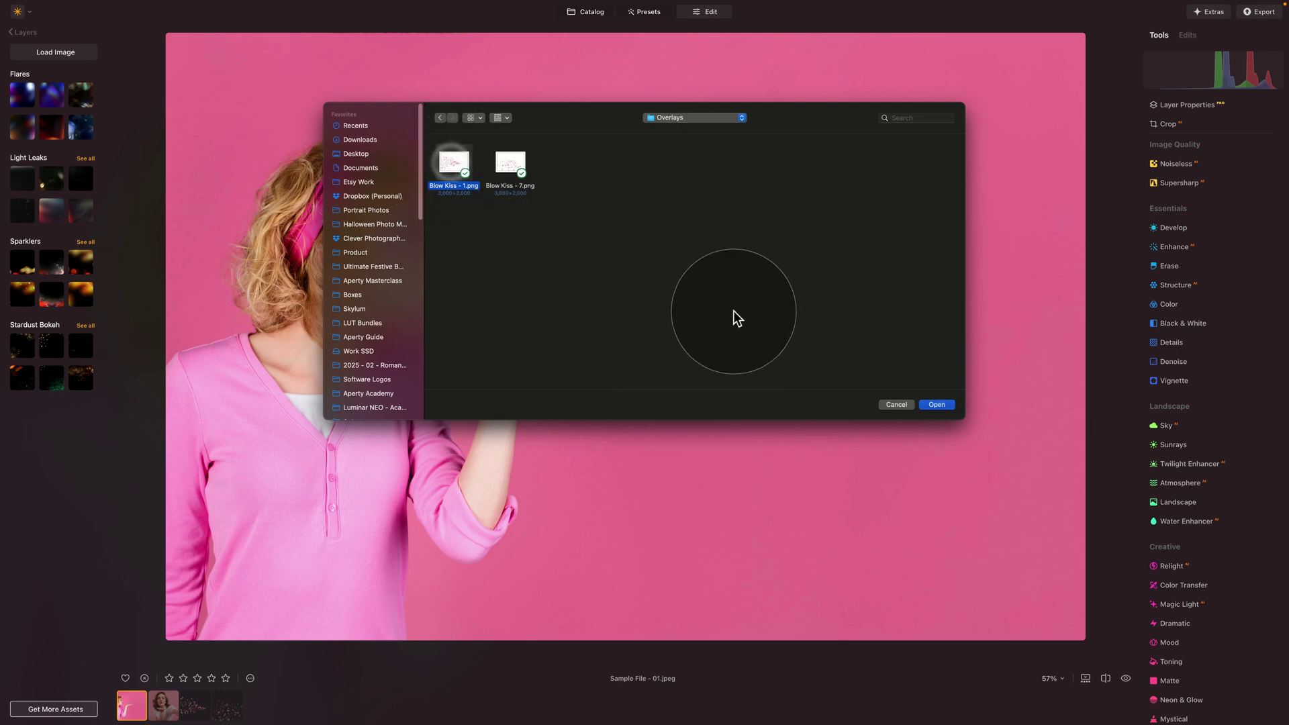
pyautogui.click(936, 406)
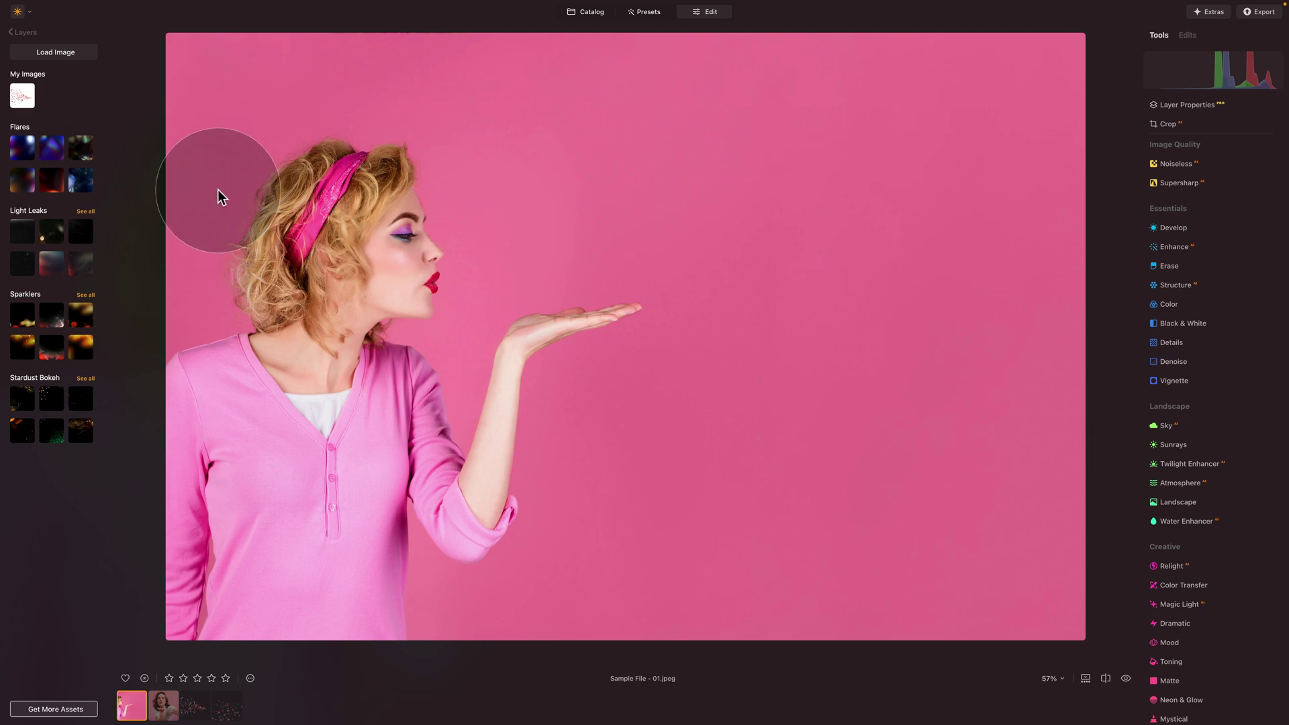
pyautogui.click(69, 53)
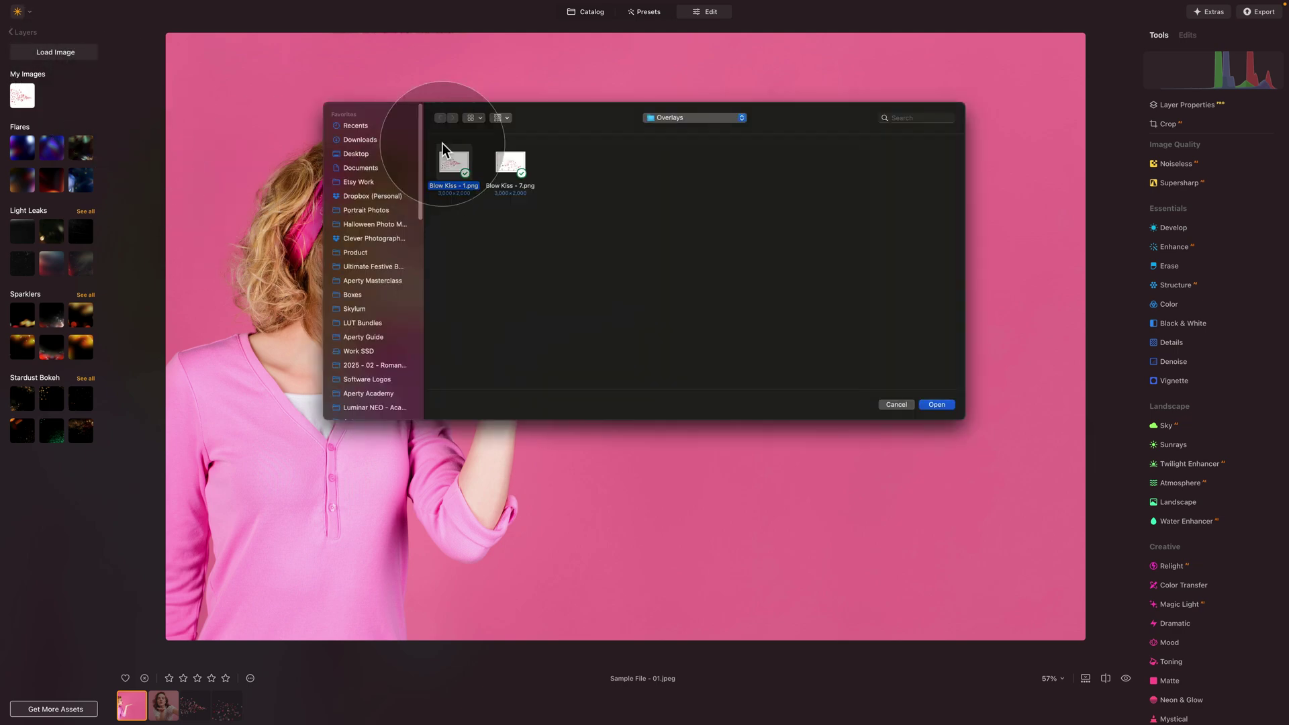
pyautogui.click(508, 166)
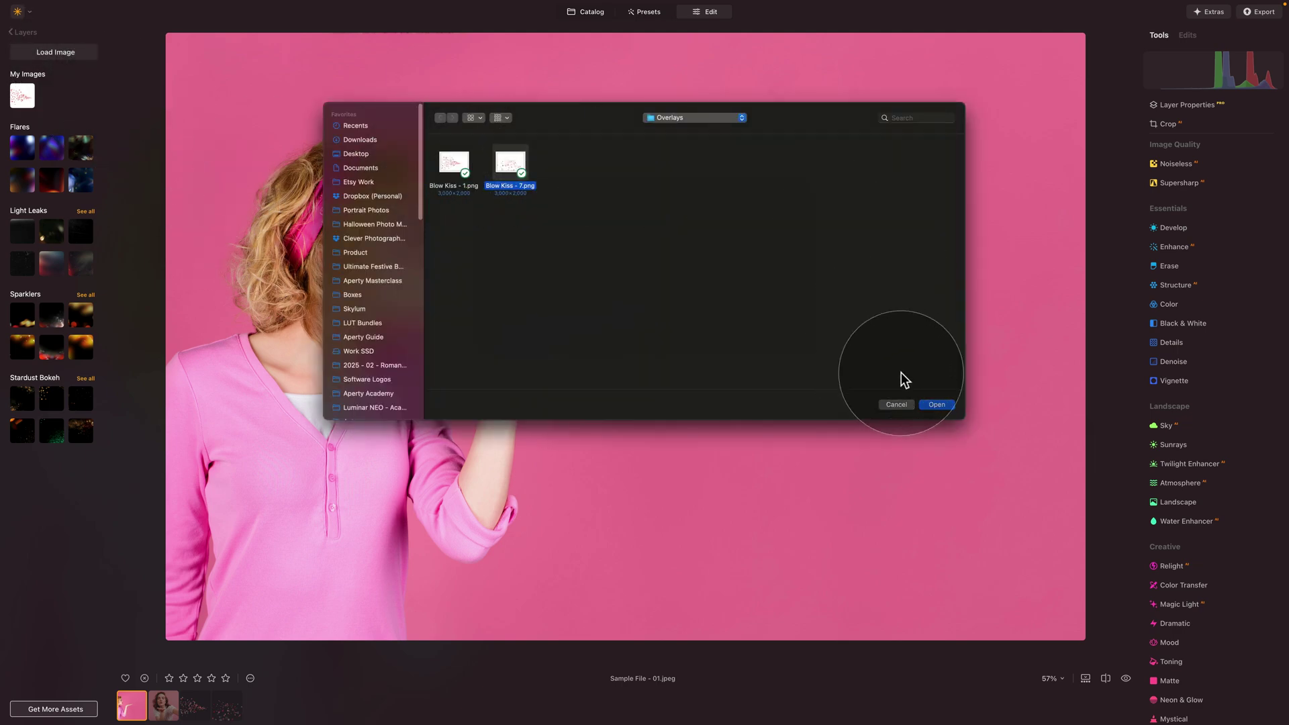
pyautogui.click(944, 407)
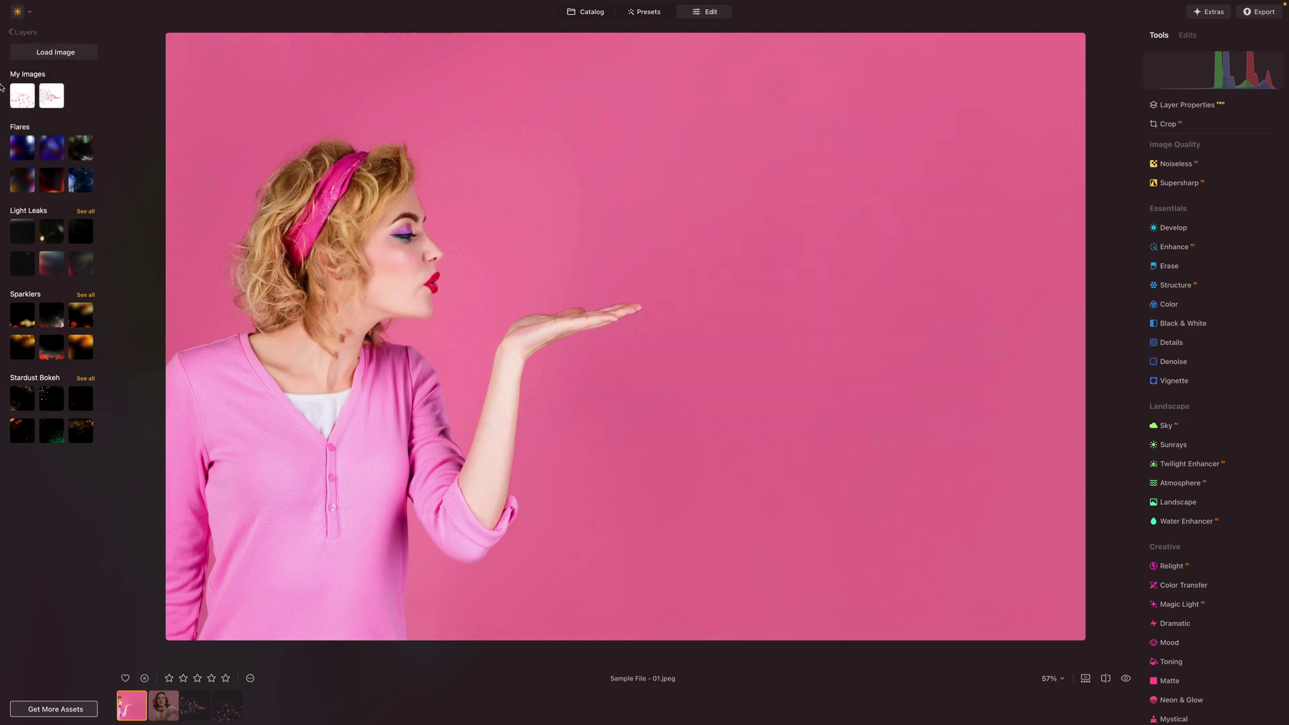
# Add the second Blow Kiss overlay at 100 opacity, move it up-right, and flip it horizontally.
pyautogui.click(53, 98)
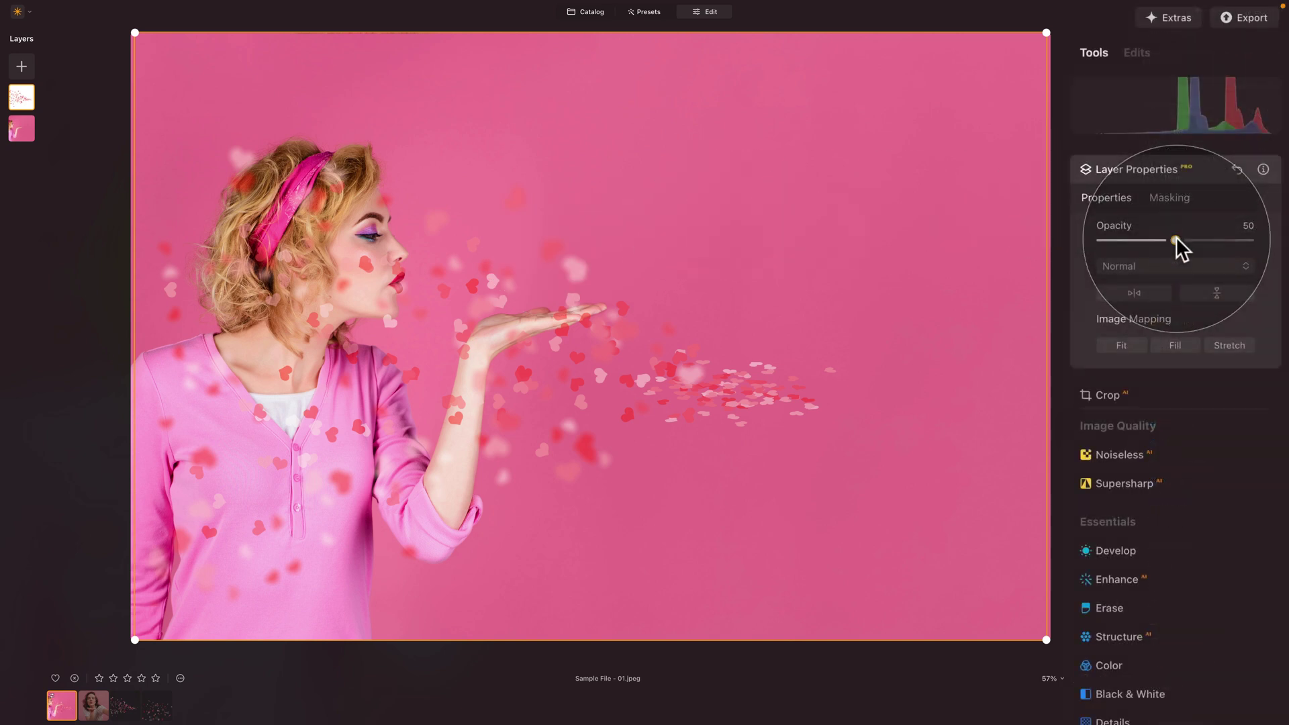
pyautogui.moveTo(1175, 240); pyautogui.dragTo(1249, 240)
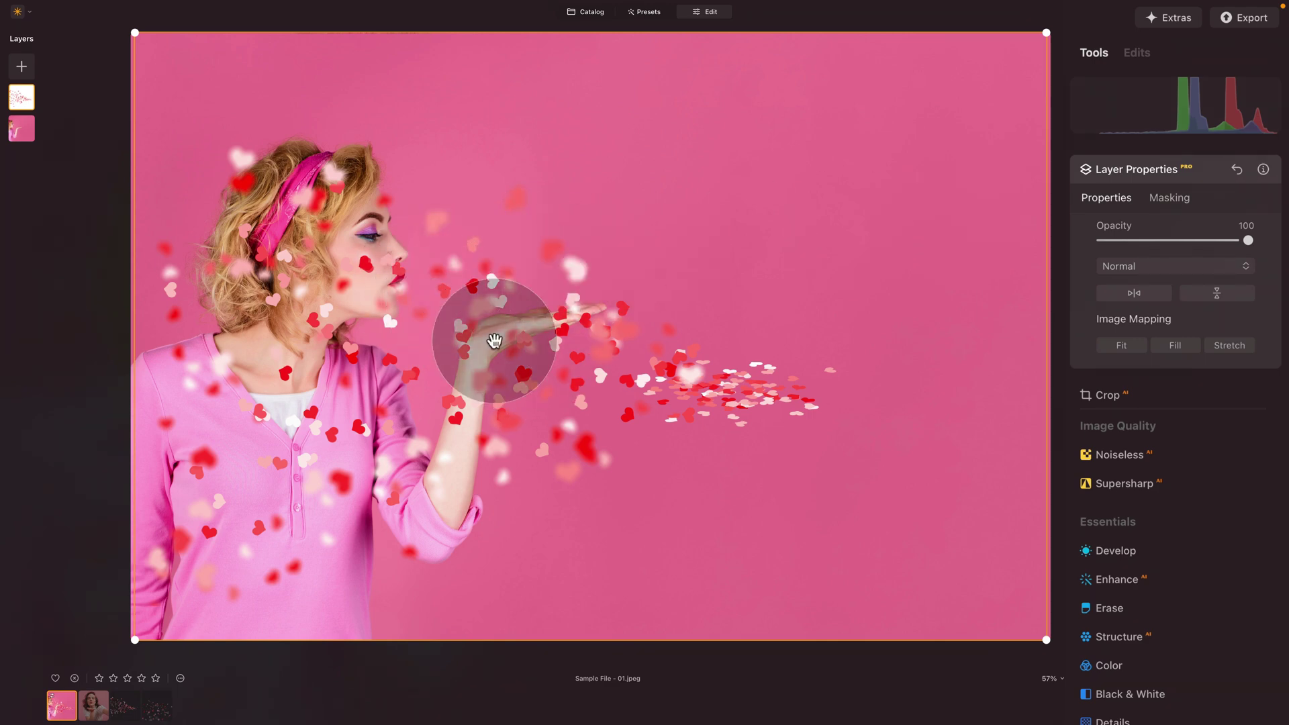
pyautogui.moveTo(523, 339); pyautogui.dragTo(851, 228)
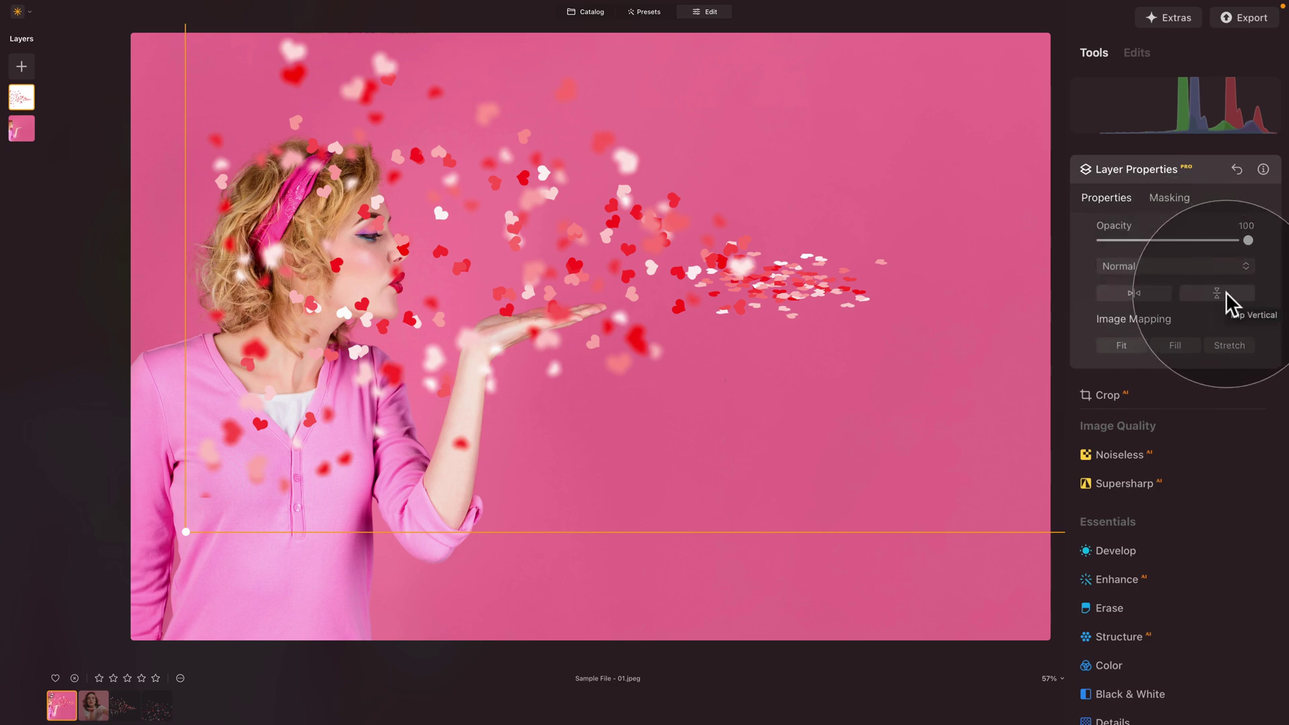
pyautogui.click(1132, 294)
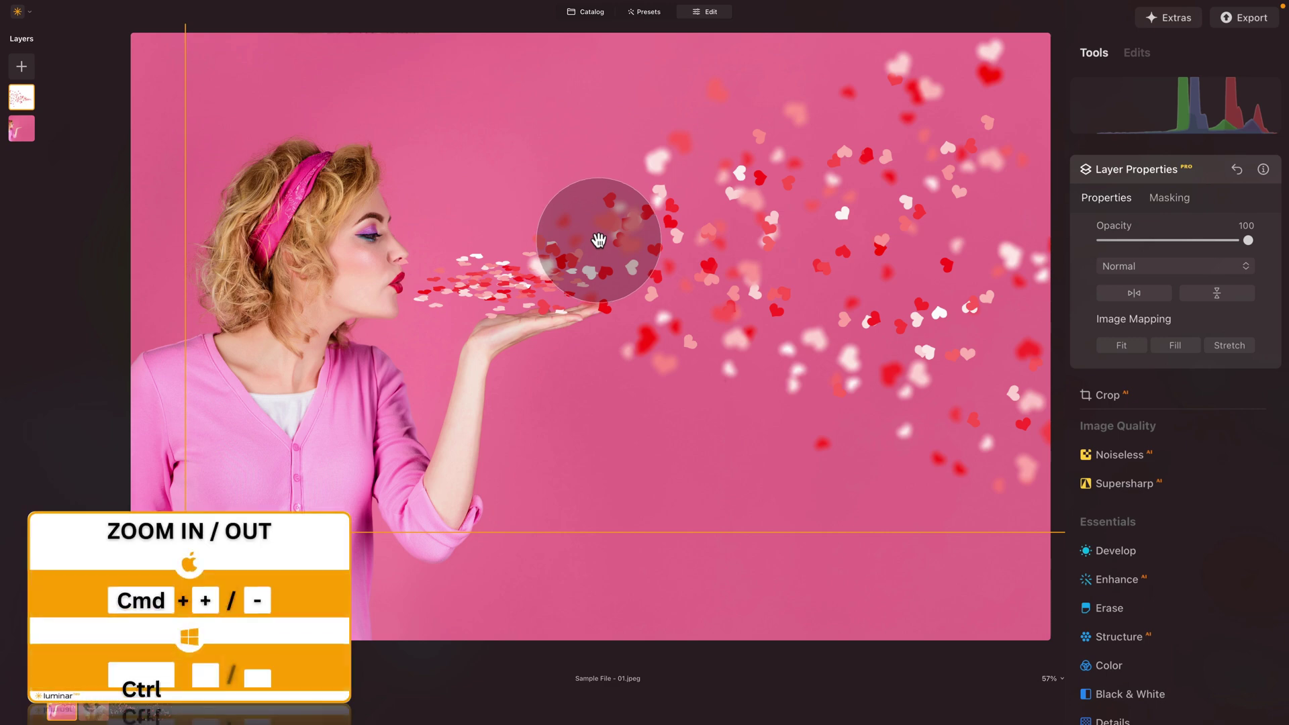
# Shrink, shift and tilt the heart overlay slightly counter-clockwise so it streams from her open hand.
pyautogui.hotkey('ctrl', '-')
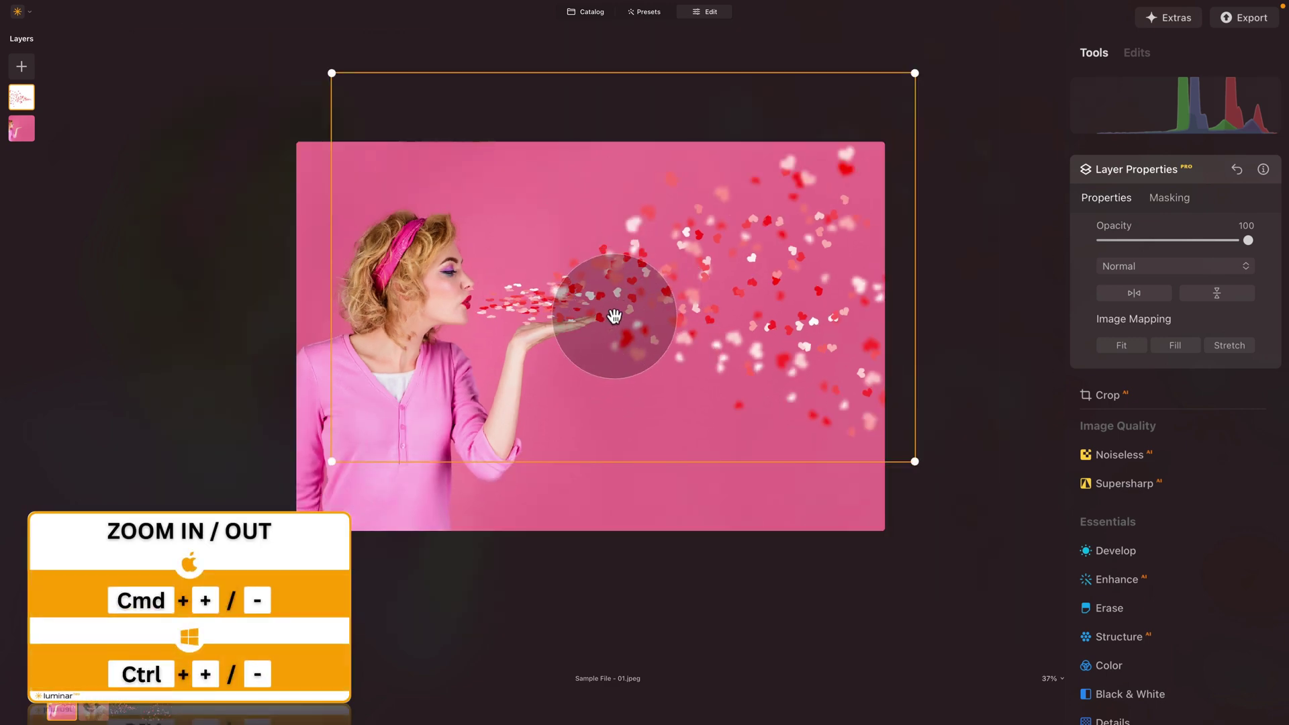
pyautogui.moveTo(615, 316); pyautogui.dragTo(678, 286)
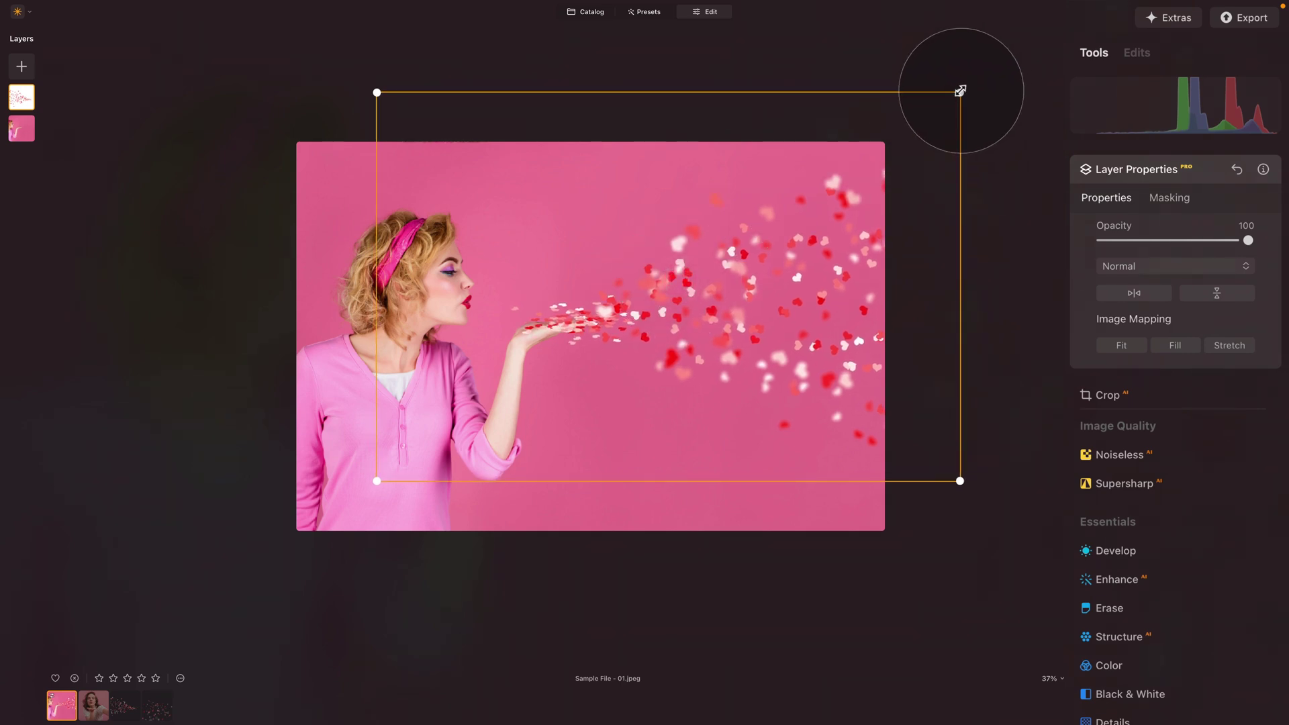
pyautogui.moveTo(960, 91); pyautogui.dragTo(899, 133)
pyautogui.moveTo(832, 253); pyautogui.dragTo(847, 235)
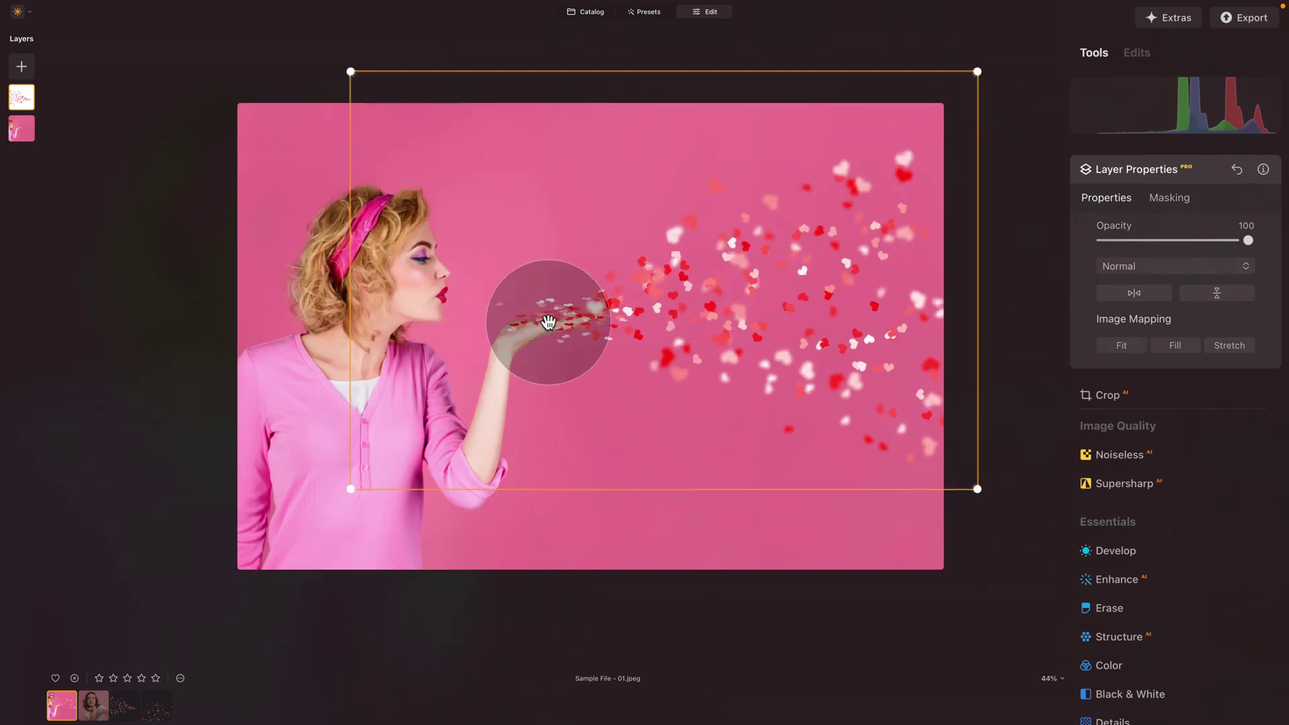
pyautogui.scroll(5, 548, 322)
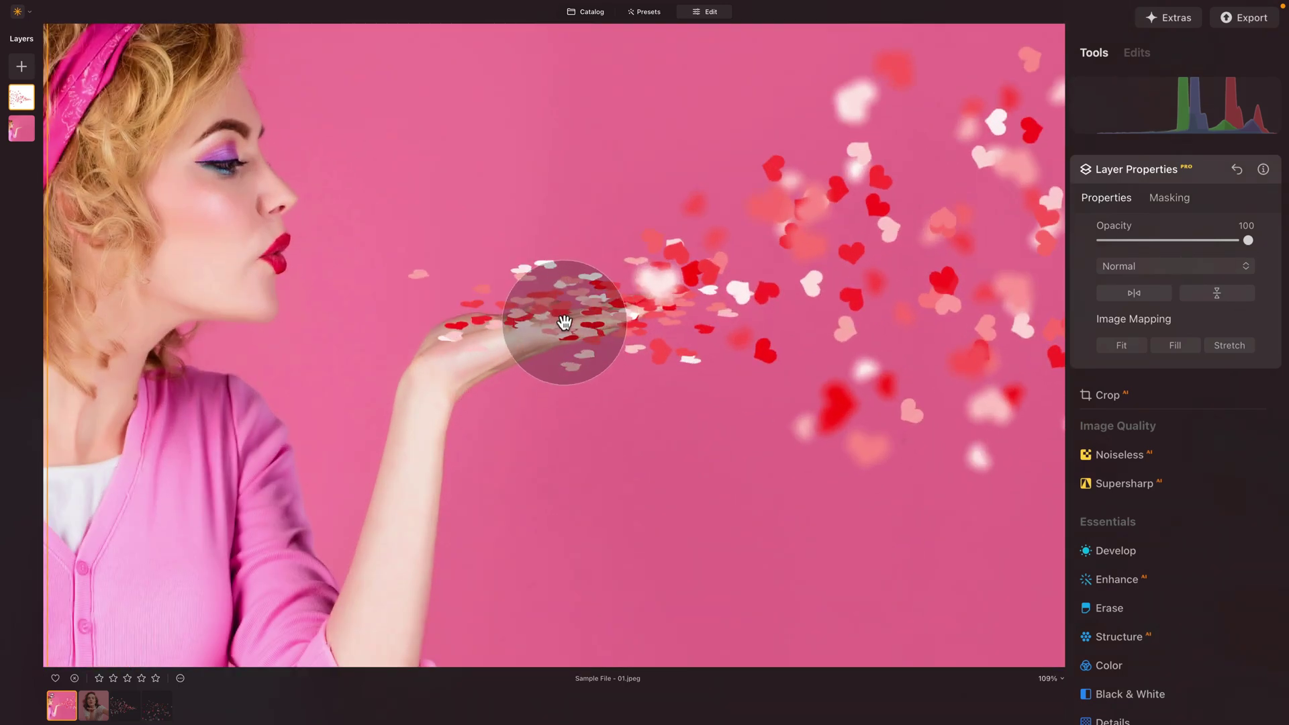
pyautogui.moveTo(564, 322); pyautogui.dragTo(561, 325)
pyautogui.scroll(-2, 613, 308)
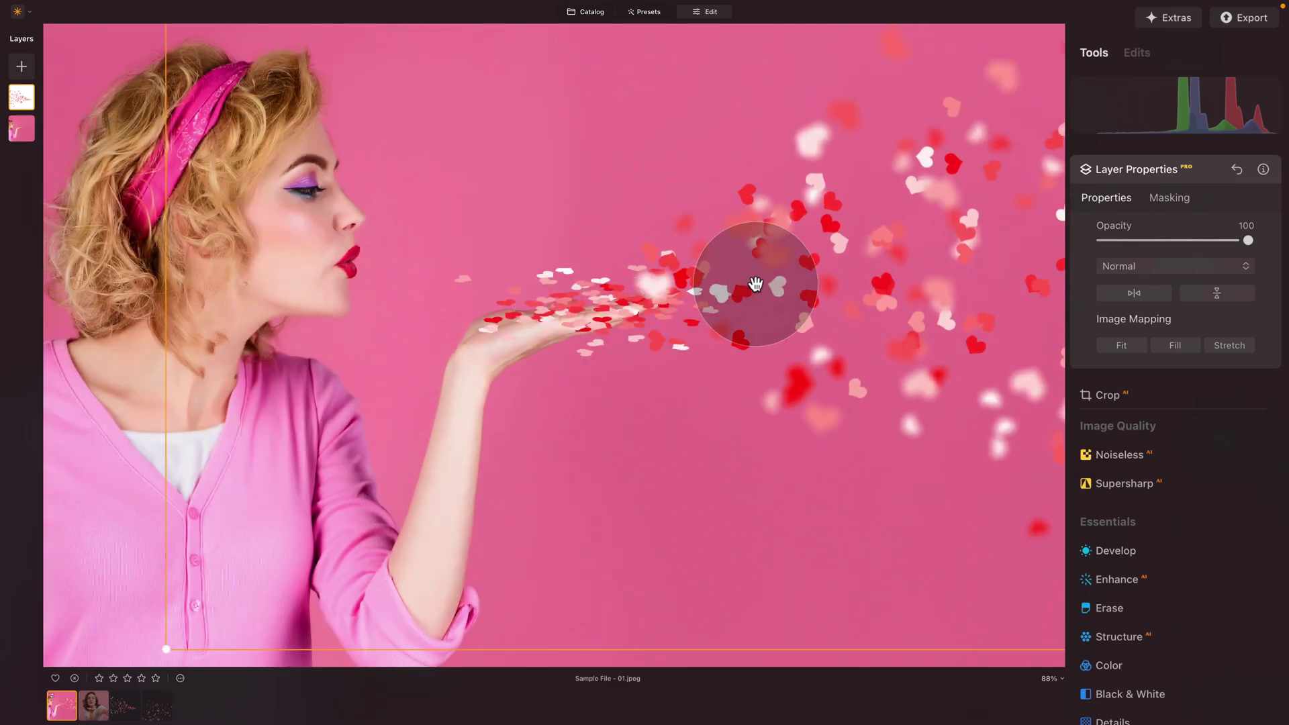
pyautogui.scroll(-2, 725, 279)
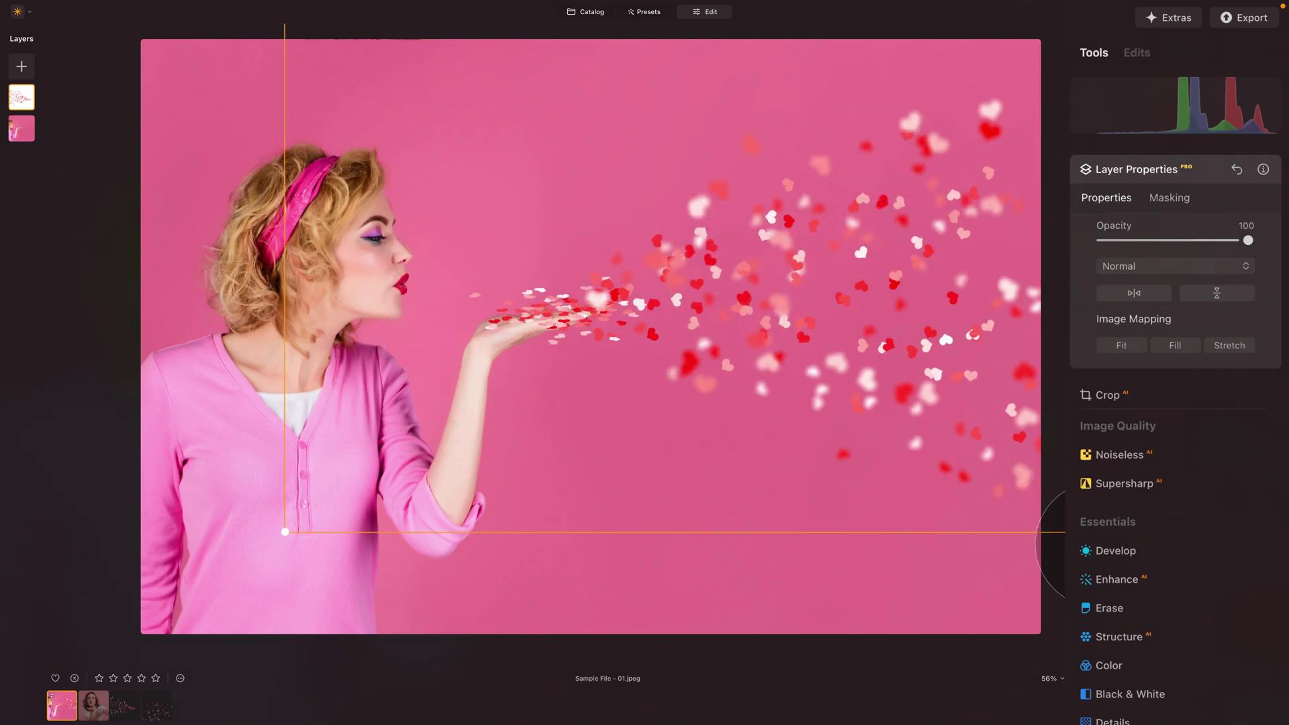
pyautogui.hotkey('ctrl', '-')
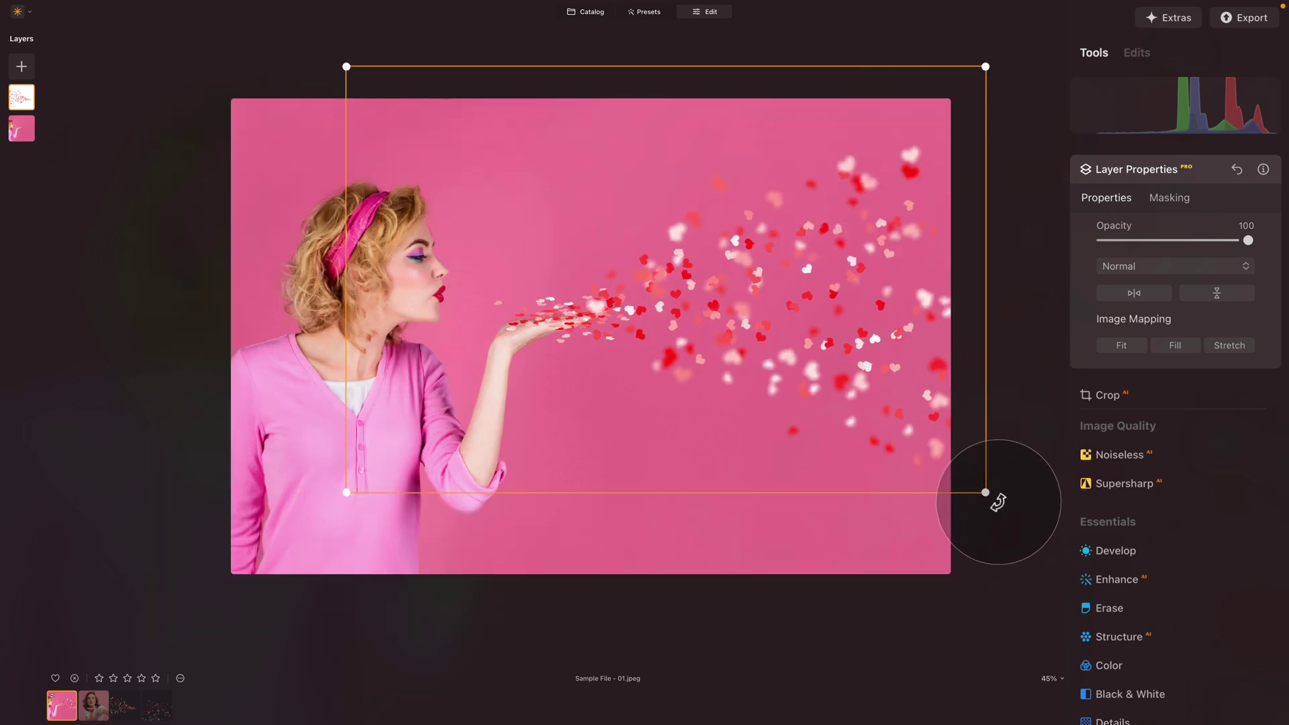
pyautogui.moveTo(998, 502); pyautogui.dragTo(1005, 485)
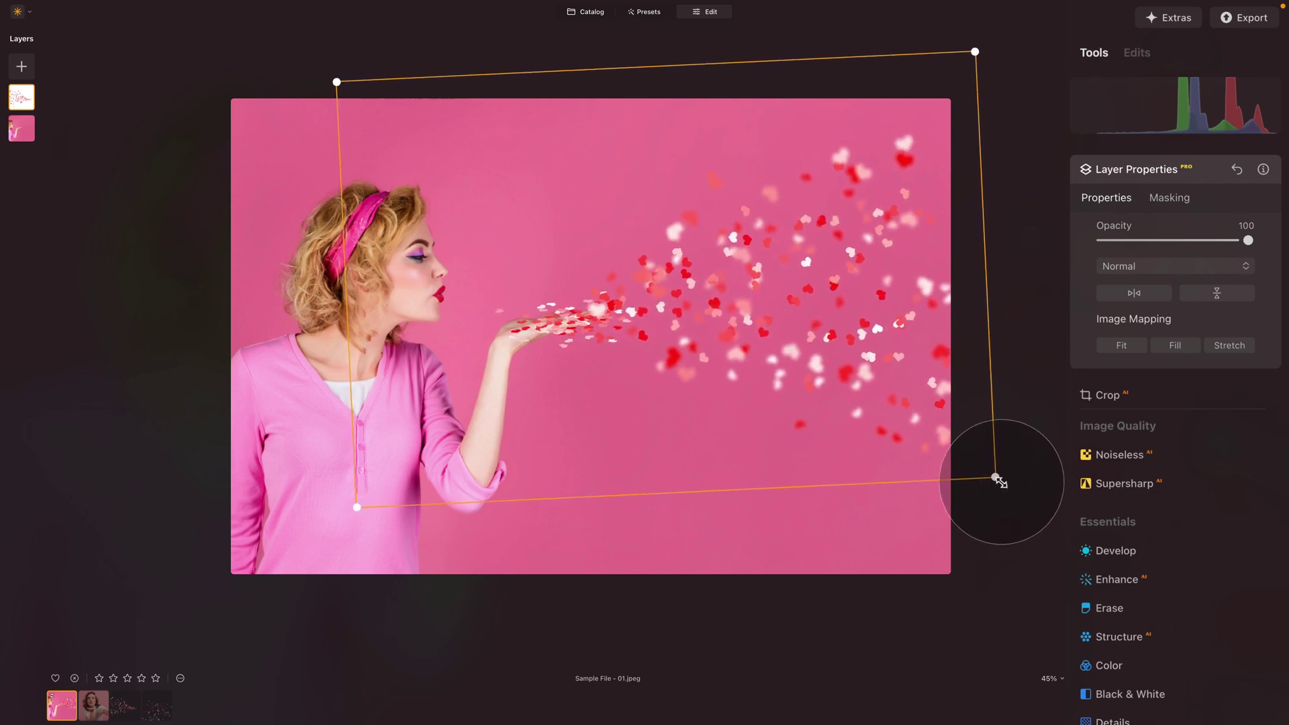
pyautogui.moveTo(698, 367); pyautogui.dragTo(692, 361)
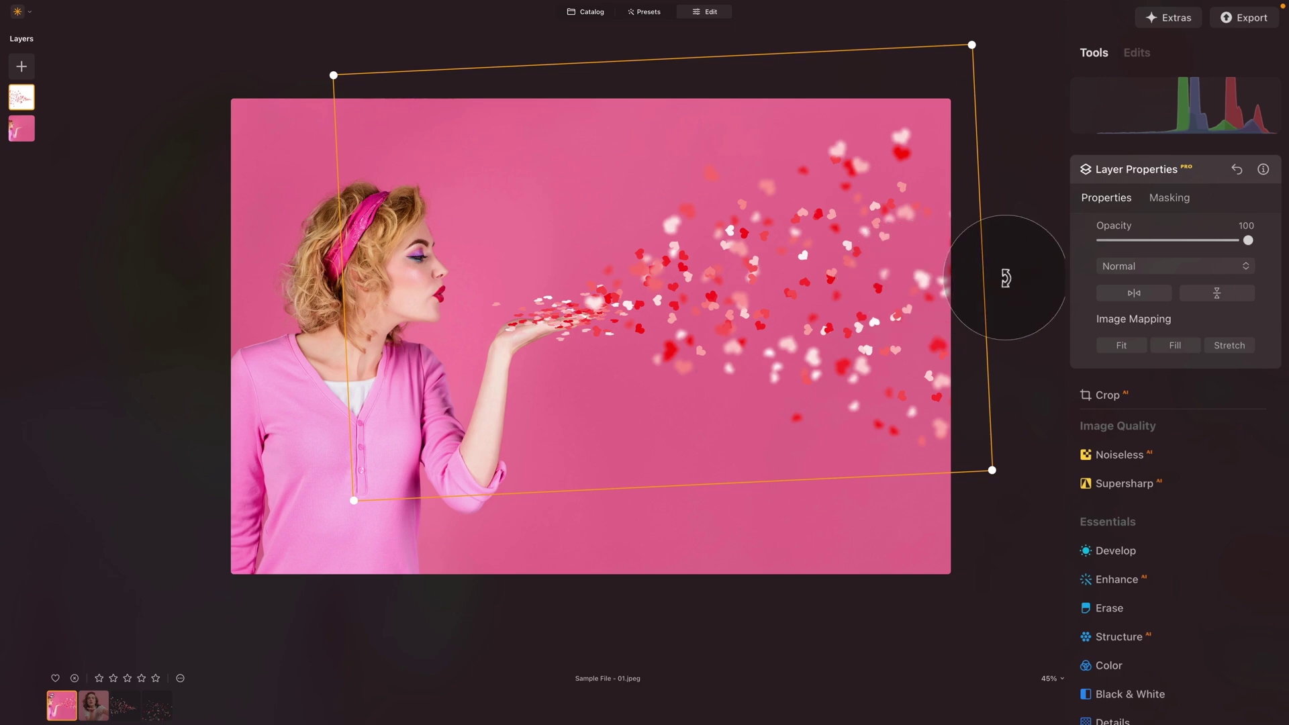
# Set up a Brush mask on the confetti layer in Erase mode with Softness 10.
pyautogui.click(1166, 199)
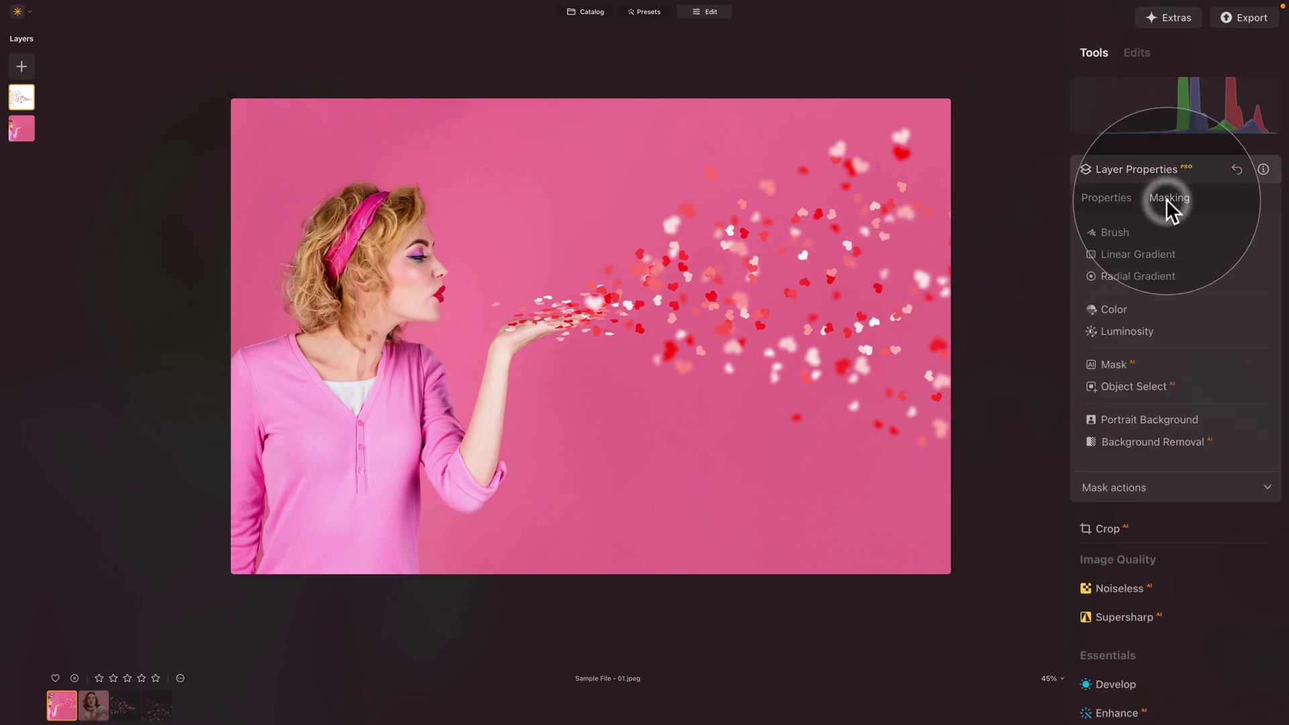
pyautogui.click(1123, 231)
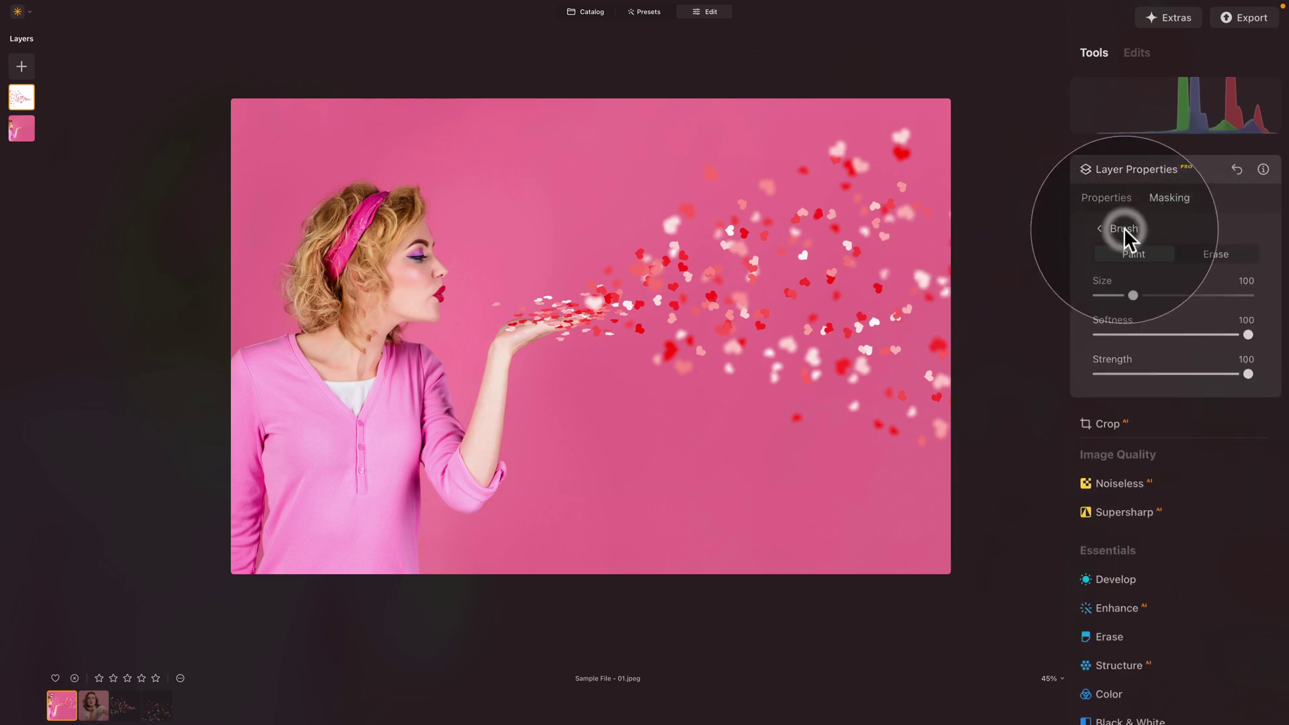
pyautogui.click(1217, 253)
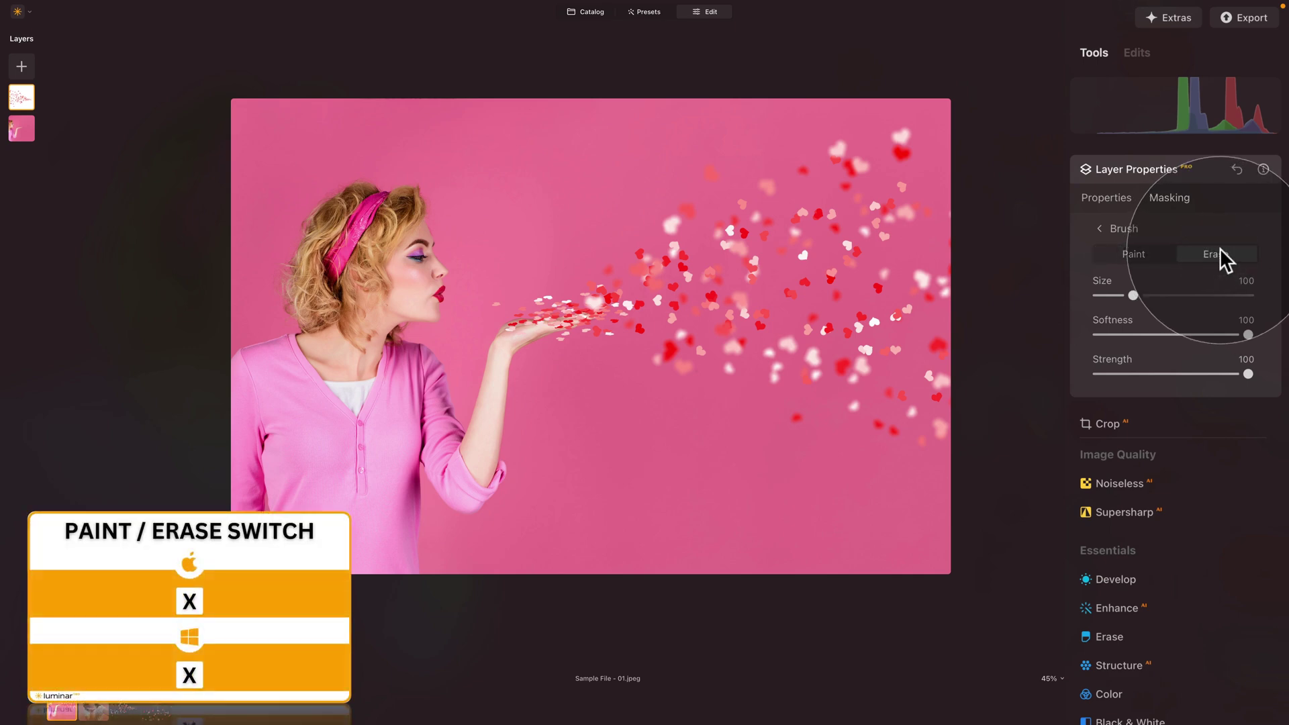
pyautogui.moveTo(1140, 336); pyautogui.dragTo(1111, 335)
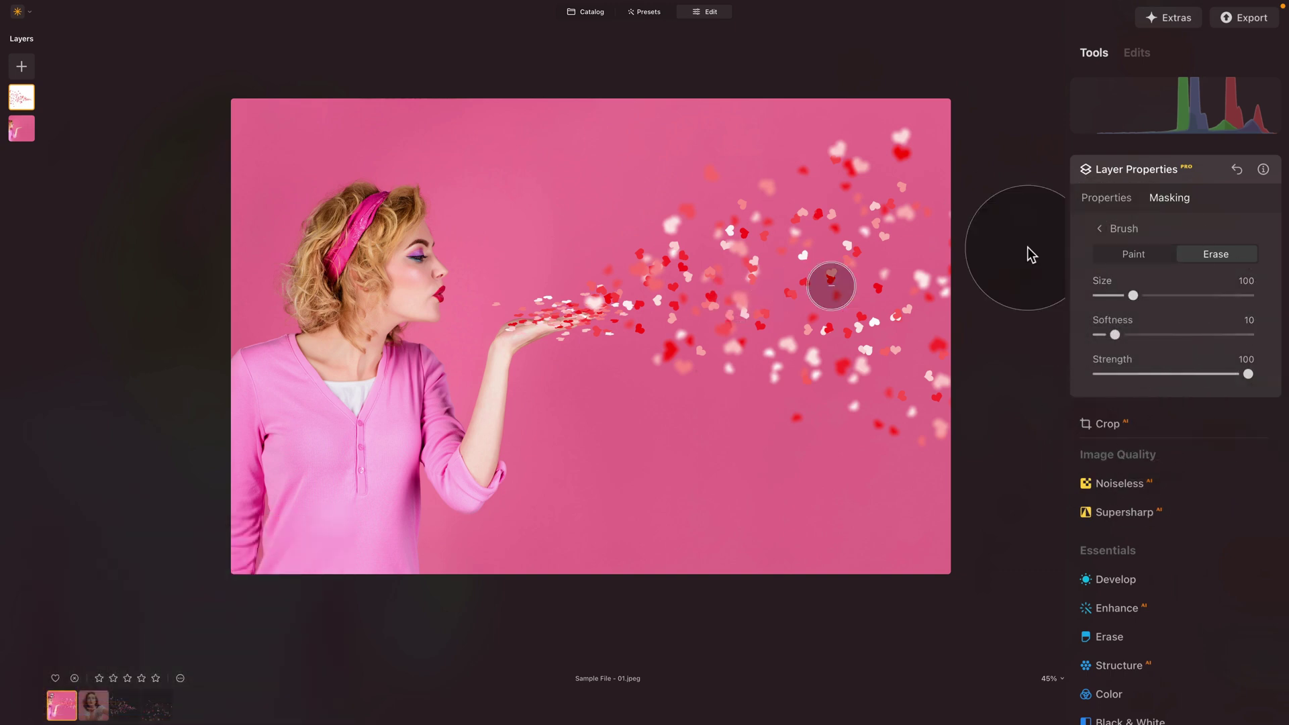
pyautogui.moveTo(1132, 295); pyautogui.dragTo(1113, 295)
# Zoom in and, with brush size 72, erase the hearts covering her fingers and palm.
pyautogui.scroll(5, 517, 319)
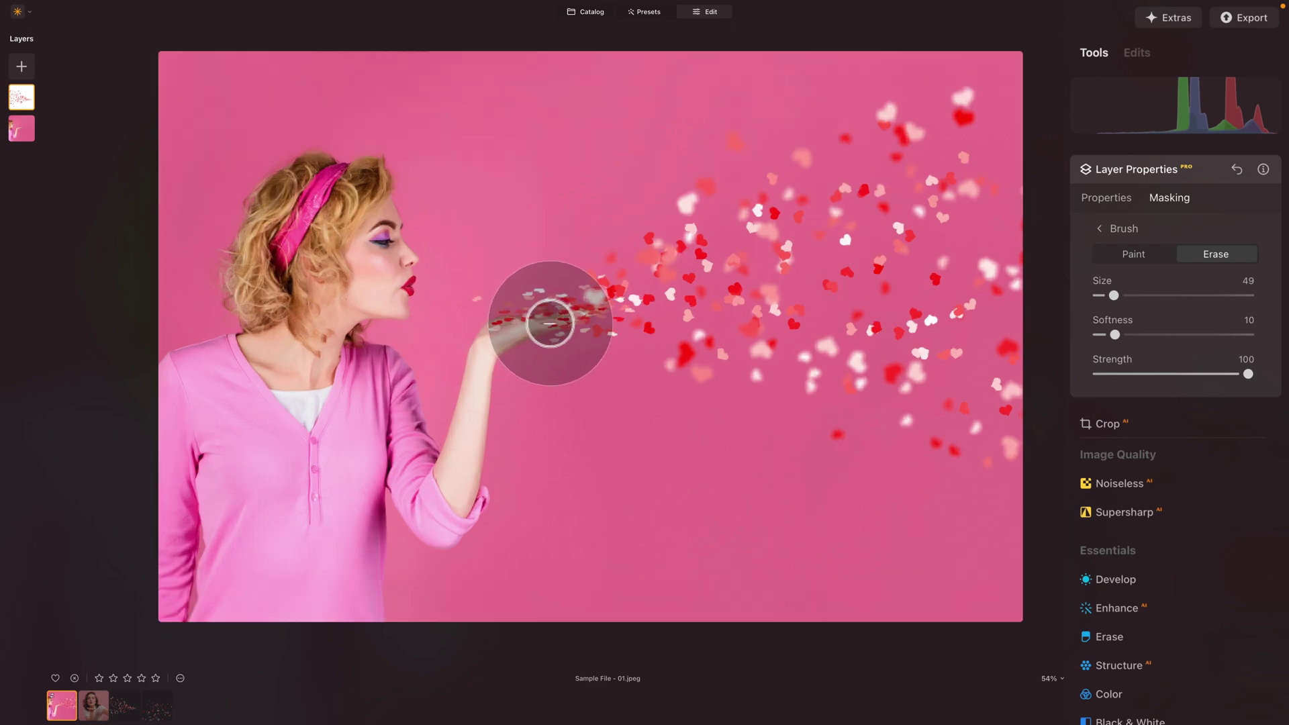
pyautogui.scroll(2, 523, 322)
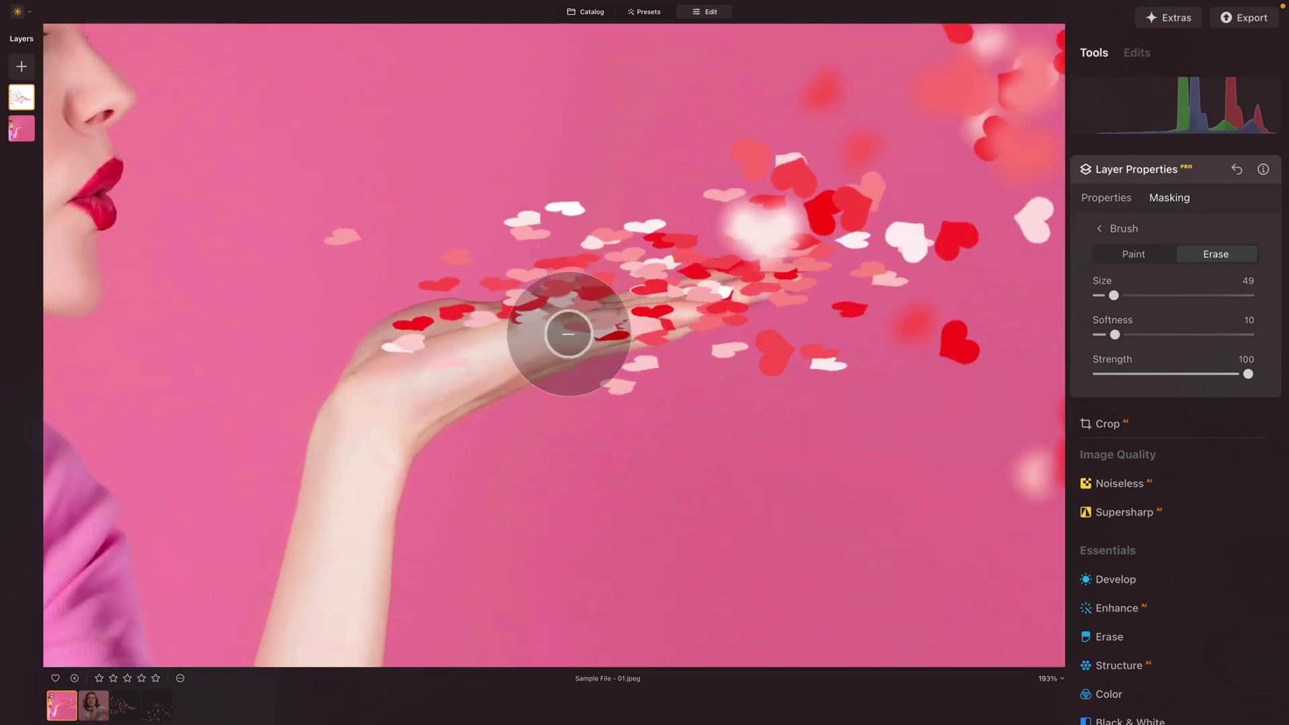
pyautogui.scroll(2, 567, 331)
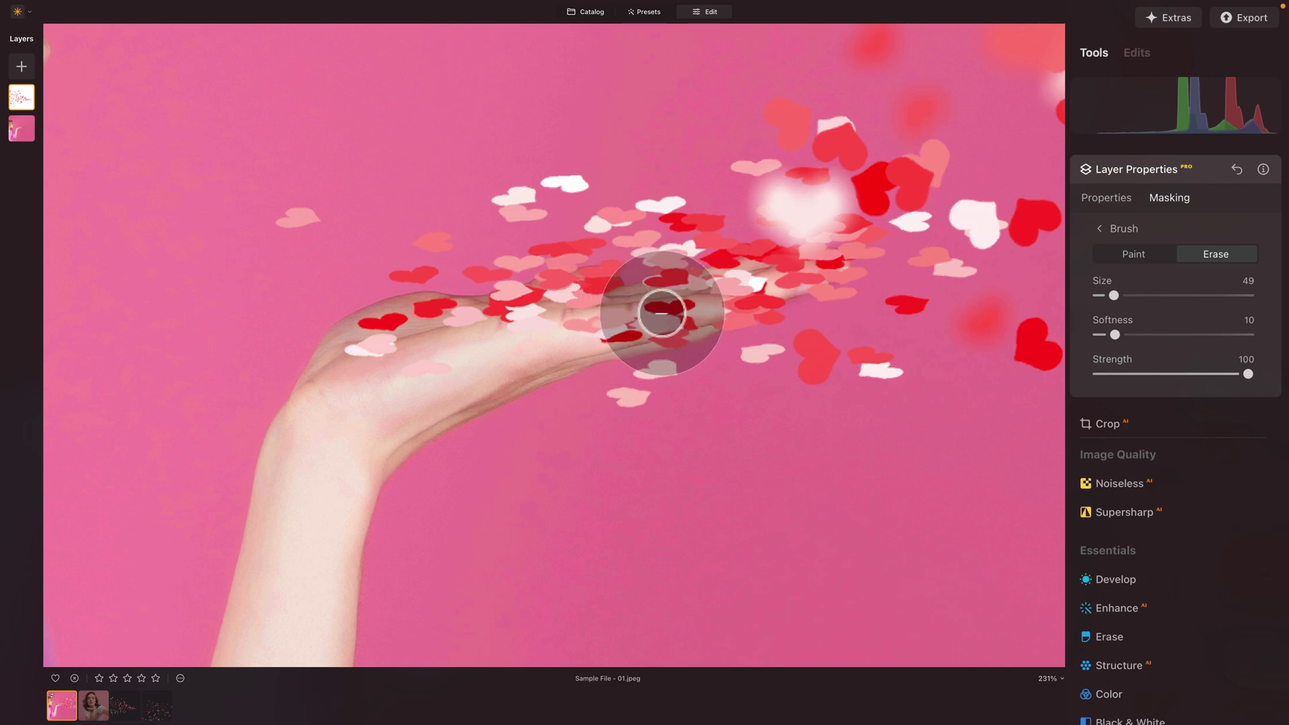
pyautogui.press(']')
pyautogui.press(']')
pyautogui.press(']')
pyautogui.press(']')
pyautogui.press(']')
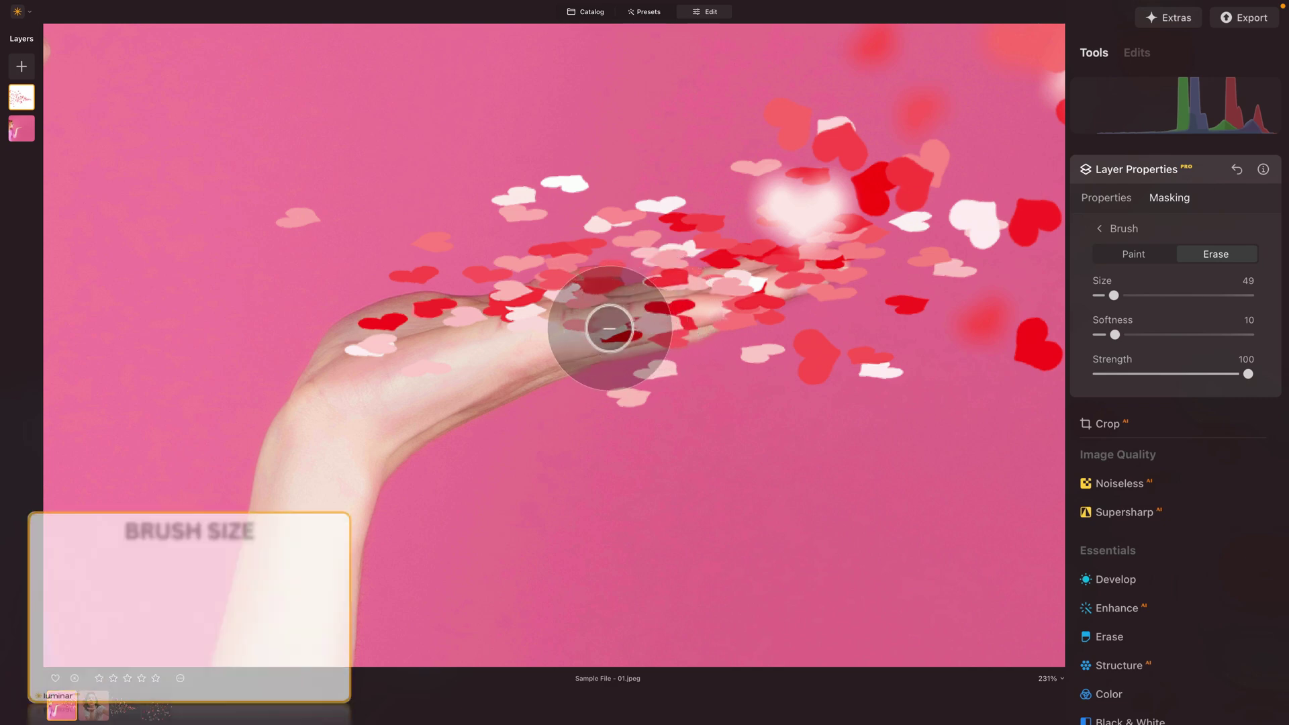
pyautogui.press('[')
pyautogui.press('[')
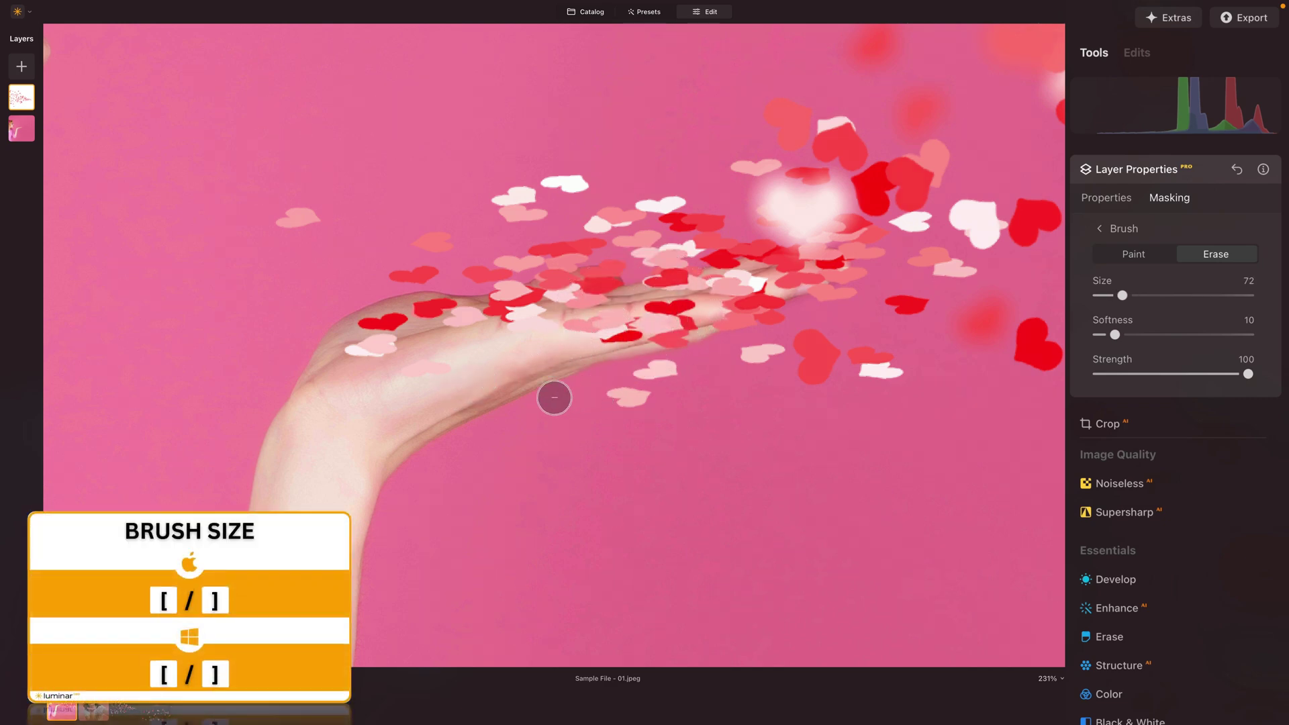
pyautogui.moveTo(452, 374); pyautogui.dragTo(443, 365)
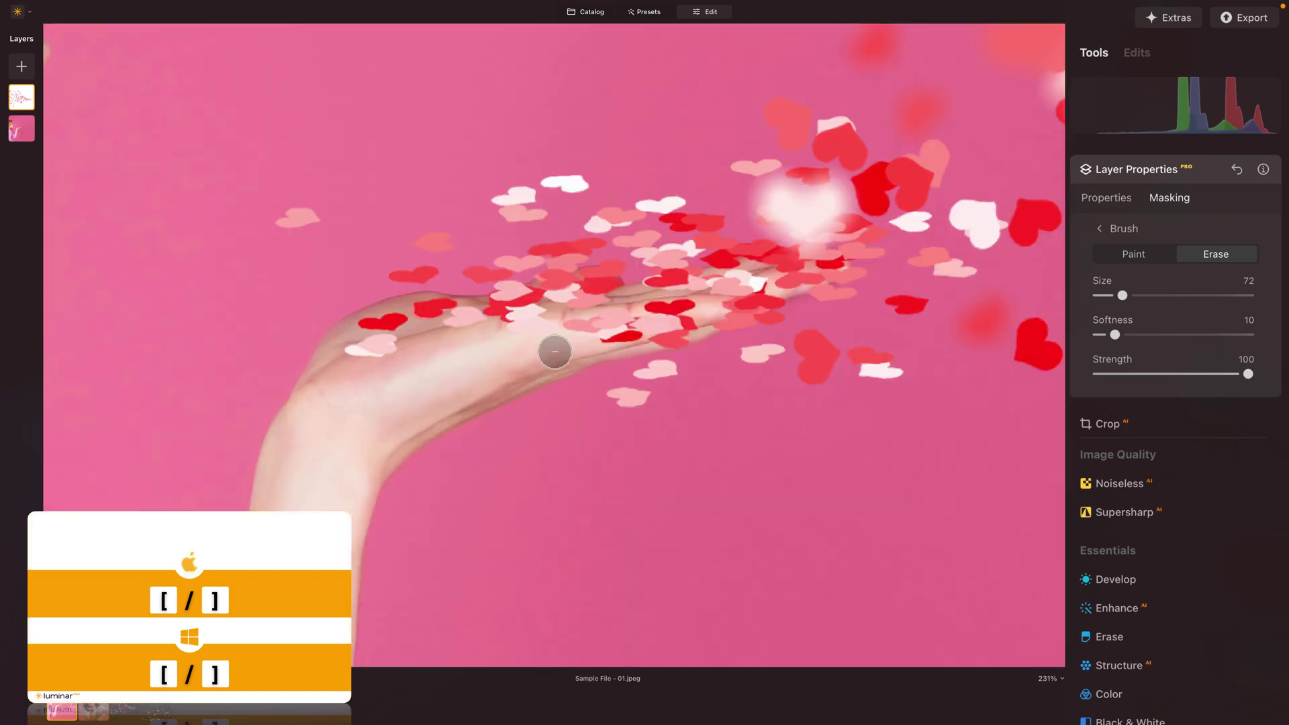
pyautogui.moveTo(527, 348)
pyautogui.mouseDown()
pyautogui.moveTo(605, 320)
pyautogui.moveTo(632, 321)
pyautogui.moveTo(642, 341)
pyautogui.moveTo(697, 343)
pyautogui.moveTo(668, 384)
pyautogui.moveTo(677, 368)
pyautogui.moveTo(615, 389)
pyautogui.moveTo(605, 417)
pyautogui.mouseUp()
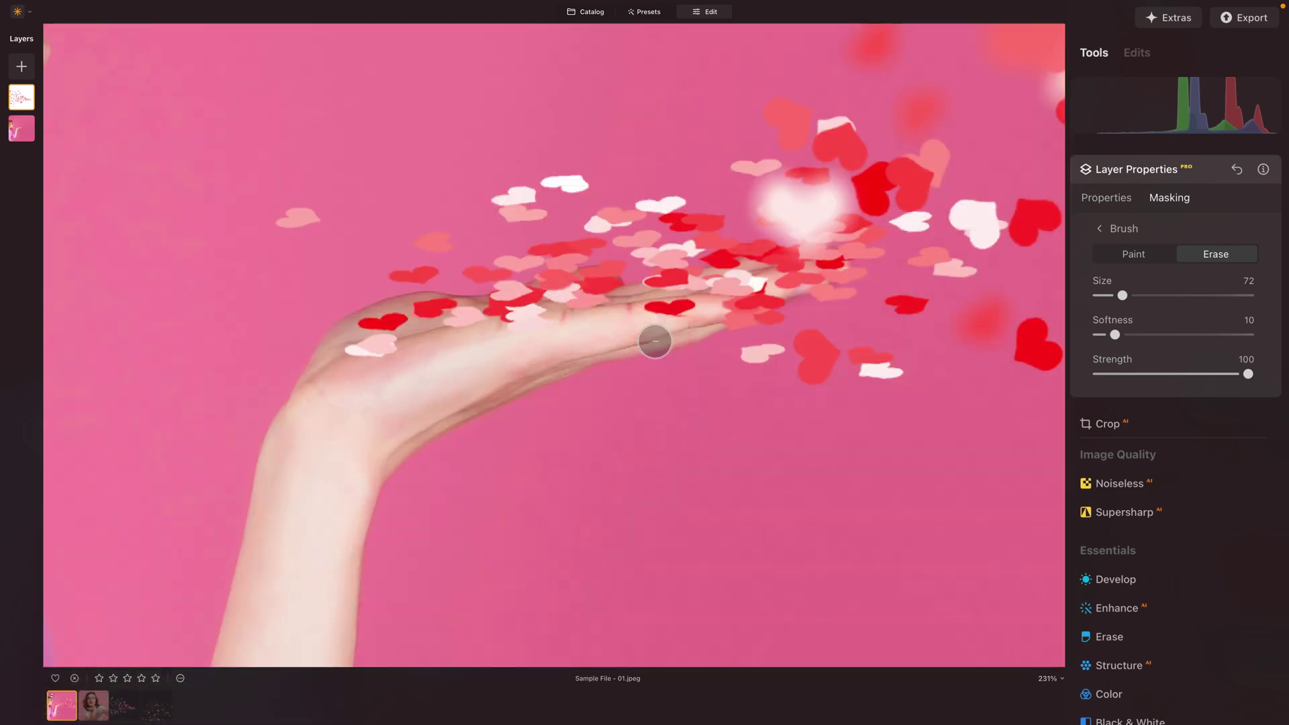
pyautogui.moveTo(644, 334)
pyautogui.mouseDown()
pyautogui.moveTo(708, 320)
pyautogui.moveTo(647, 297)
pyautogui.moveTo(705, 311)
pyautogui.moveTo(856, 284)
pyautogui.moveTo(756, 319)
pyautogui.moveTo(726, 289)
pyautogui.moveTo(739, 282)
pyautogui.moveTo(767, 302)
pyautogui.moveTo(772, 267)
pyautogui.moveTo(880, 262)
pyautogui.mouseUp()
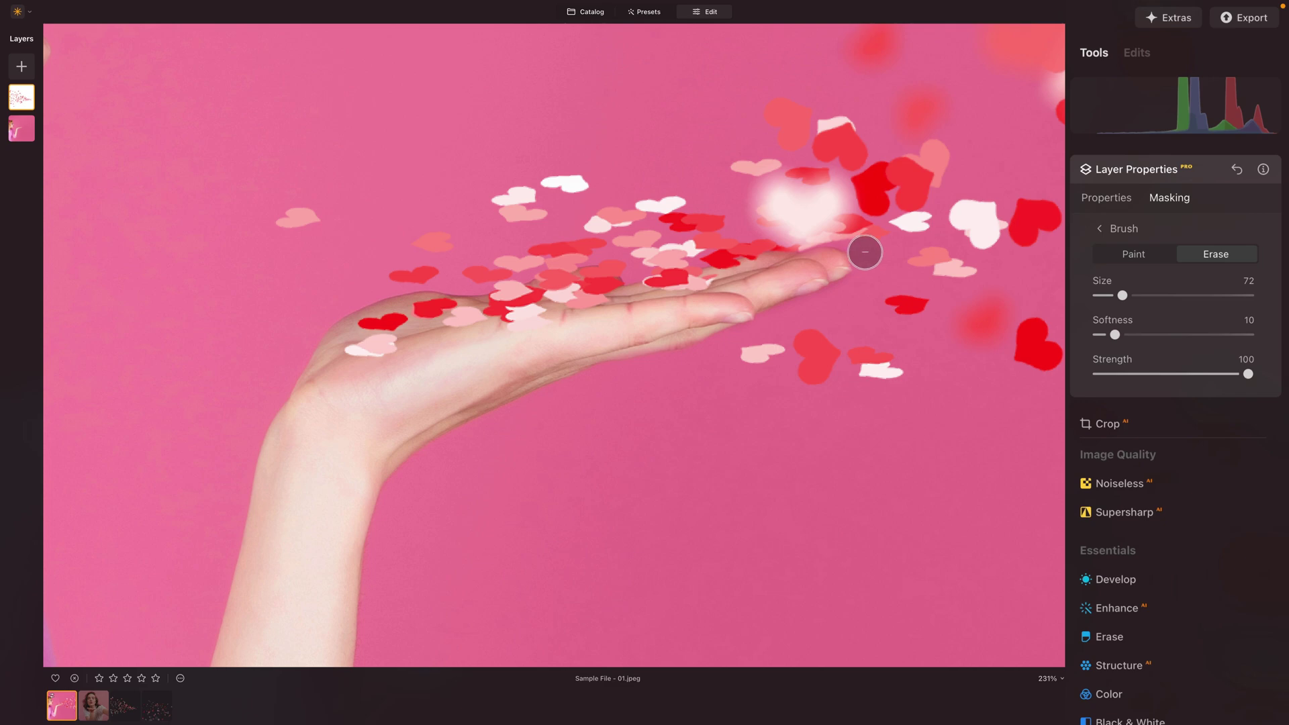
# Paint hearts back onto the fingers and fingertips and erase those across the palm.
pyautogui.click(1113, 253)
pyautogui.scroll(5, 863, 230)
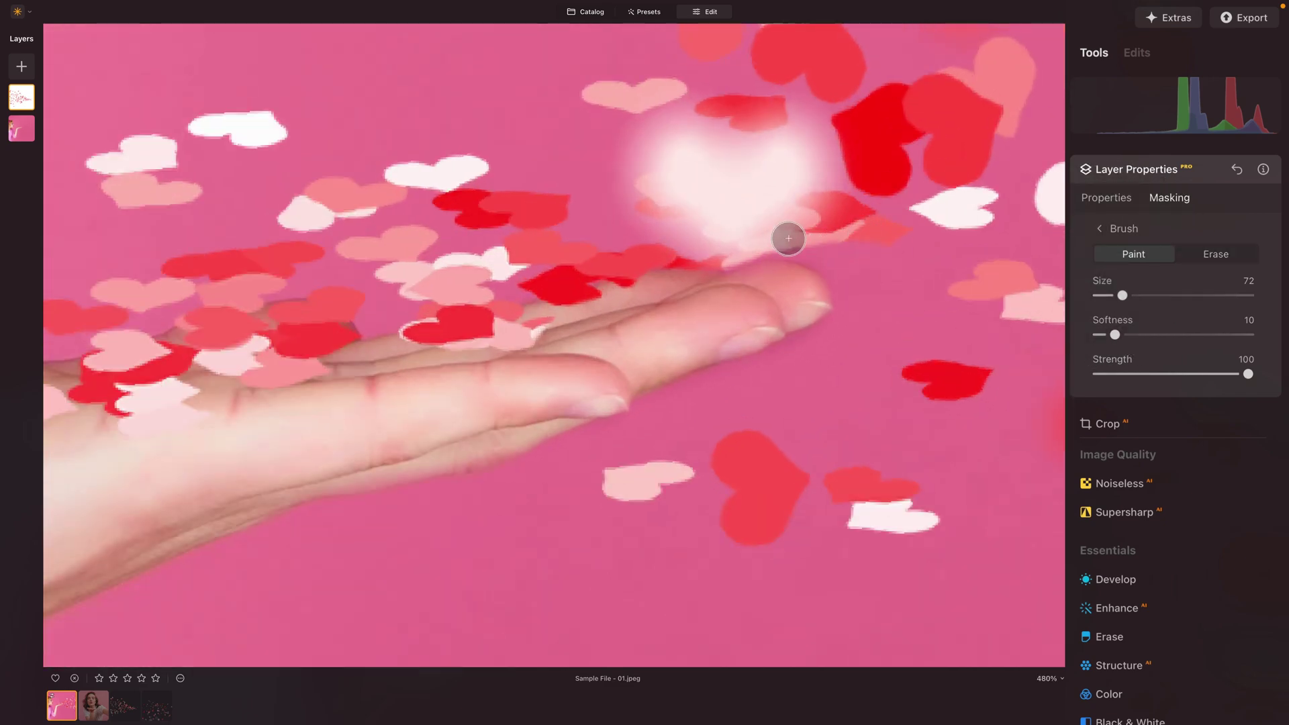
pyautogui.moveTo(788, 238); pyautogui.dragTo(728, 253)
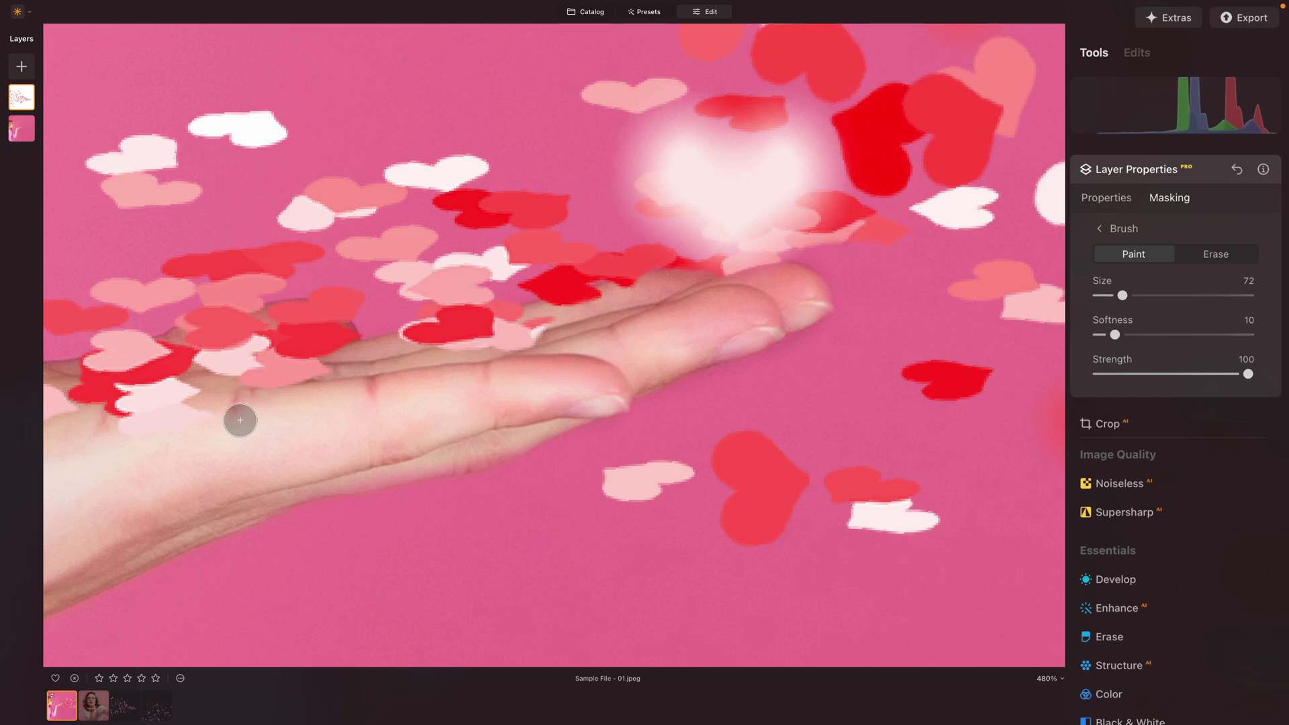
pyautogui.press('alt')
pyautogui.moveTo(125, 437); pyautogui.dragTo(194, 415)
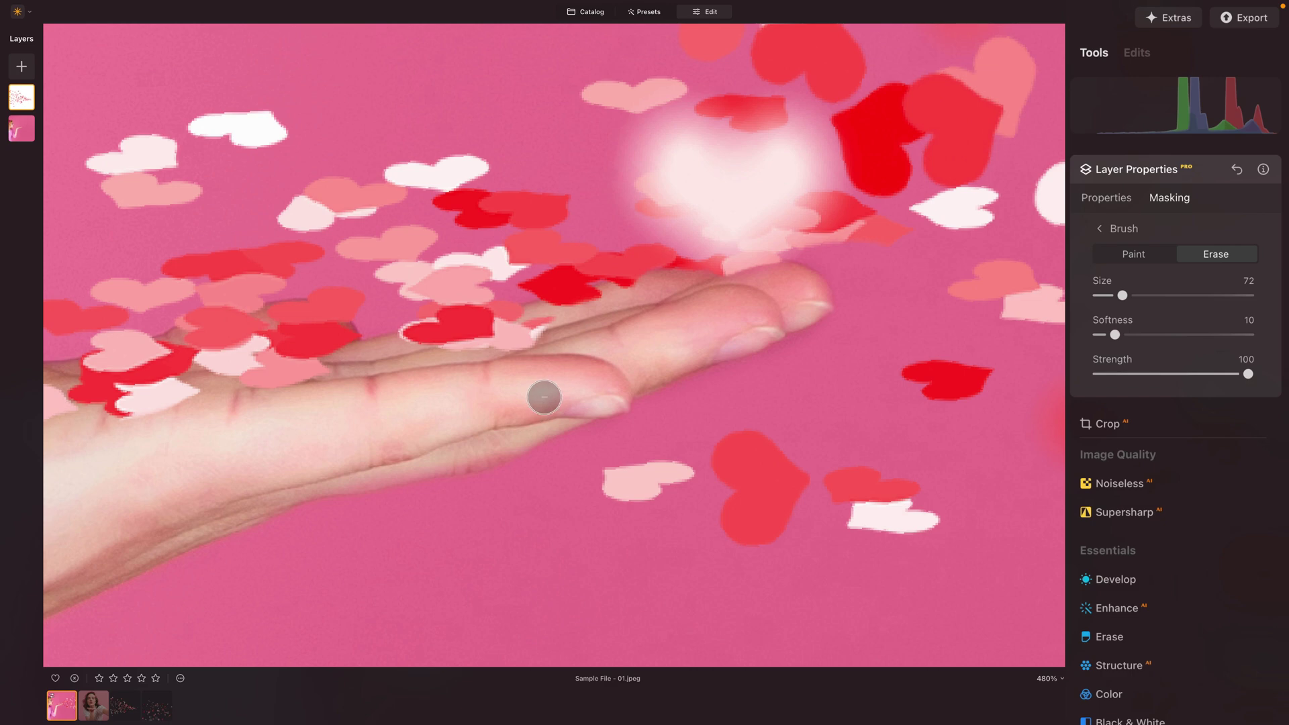
pyautogui.press('alt')
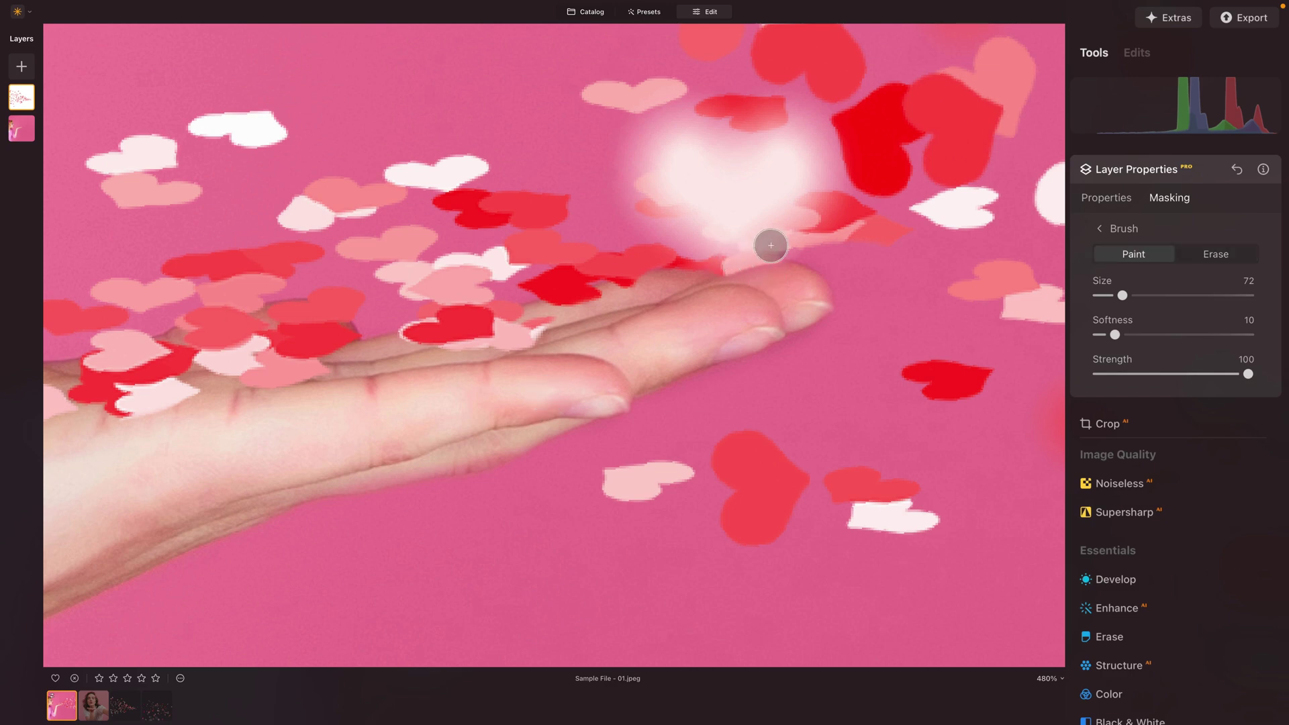
pyautogui.moveTo(768, 242); pyautogui.dragTo(740, 254)
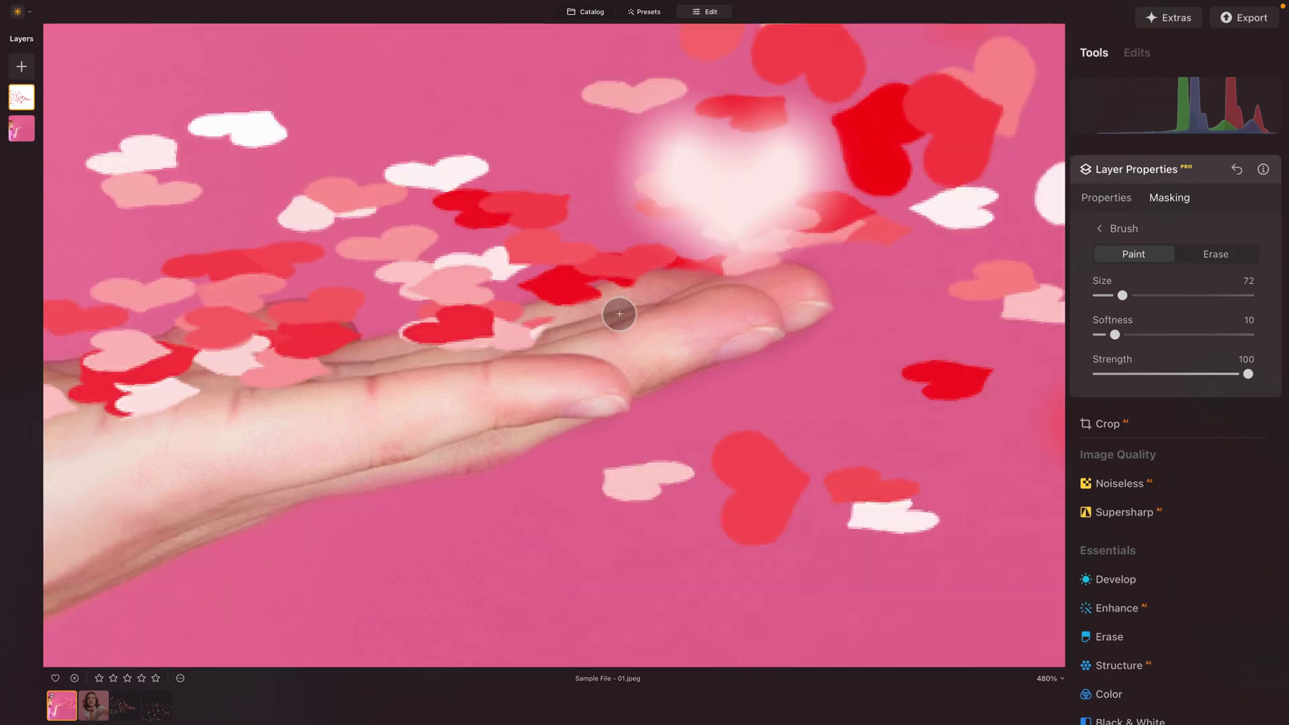
# Erase the small stray heart left of the hand, then zoom back out.
pyautogui.scroll(-6, 613, 311)
pyautogui.scroll(-1, 615, 316)
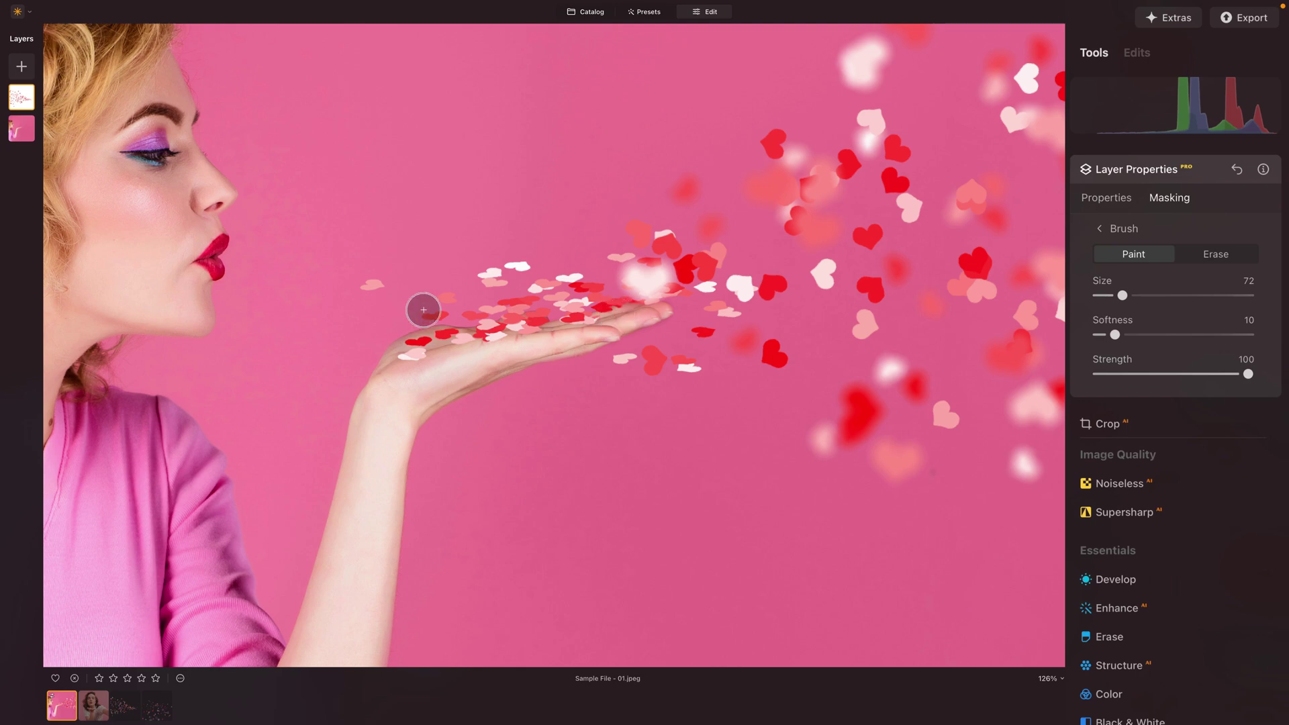
pyautogui.scroll(5, 367, 276)
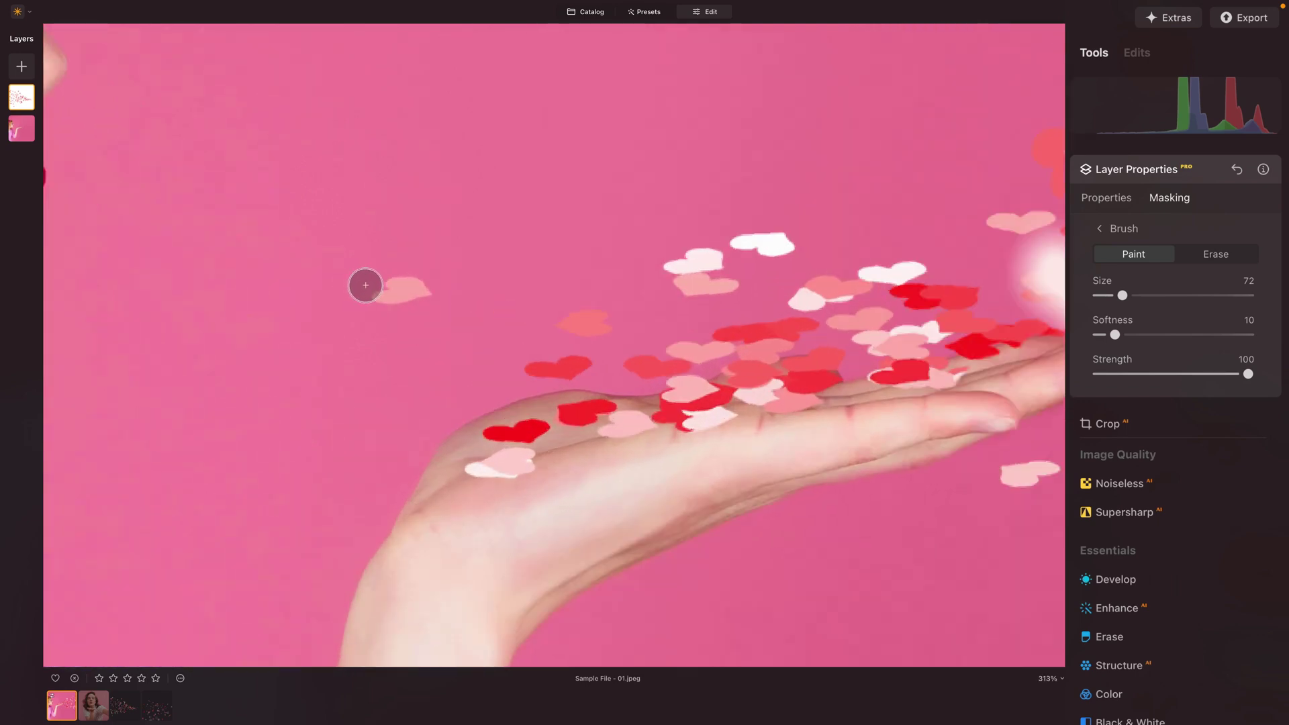
pyautogui.press('alt')
pyautogui.moveTo(405, 279); pyautogui.dragTo(449, 282)
pyautogui.scroll(-5, 589, 342)
pyautogui.scroll(-3, 839, 274)
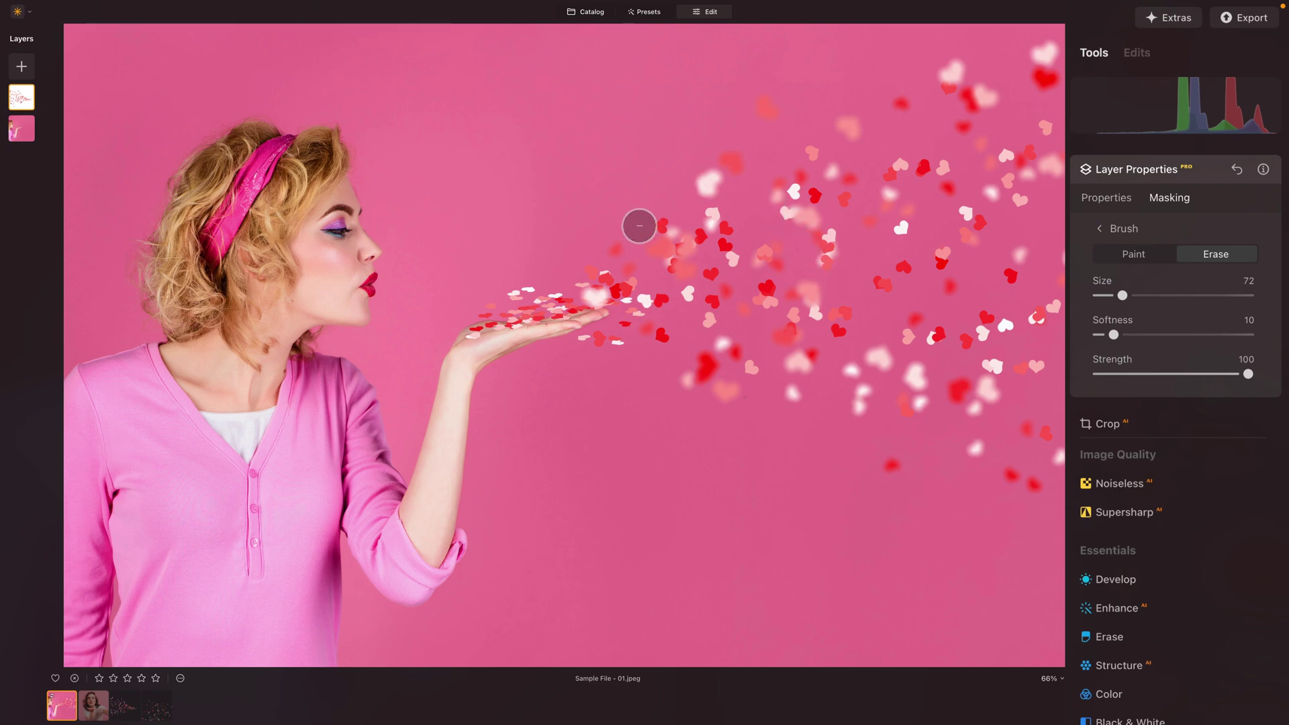
pyautogui.click(947, 124)
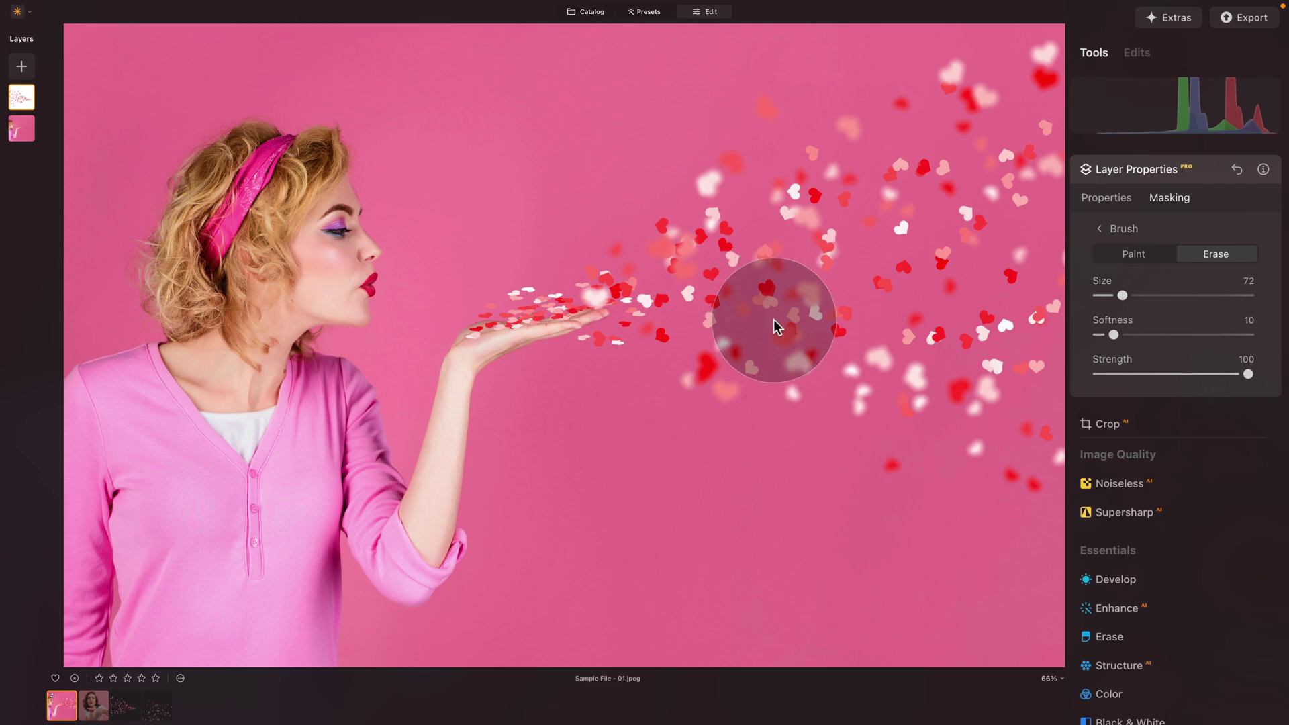
# Collapse Layer Properties, start the Professional Clone tool, and sample the top-right hearts as source.
pyautogui.click(1162, 170)
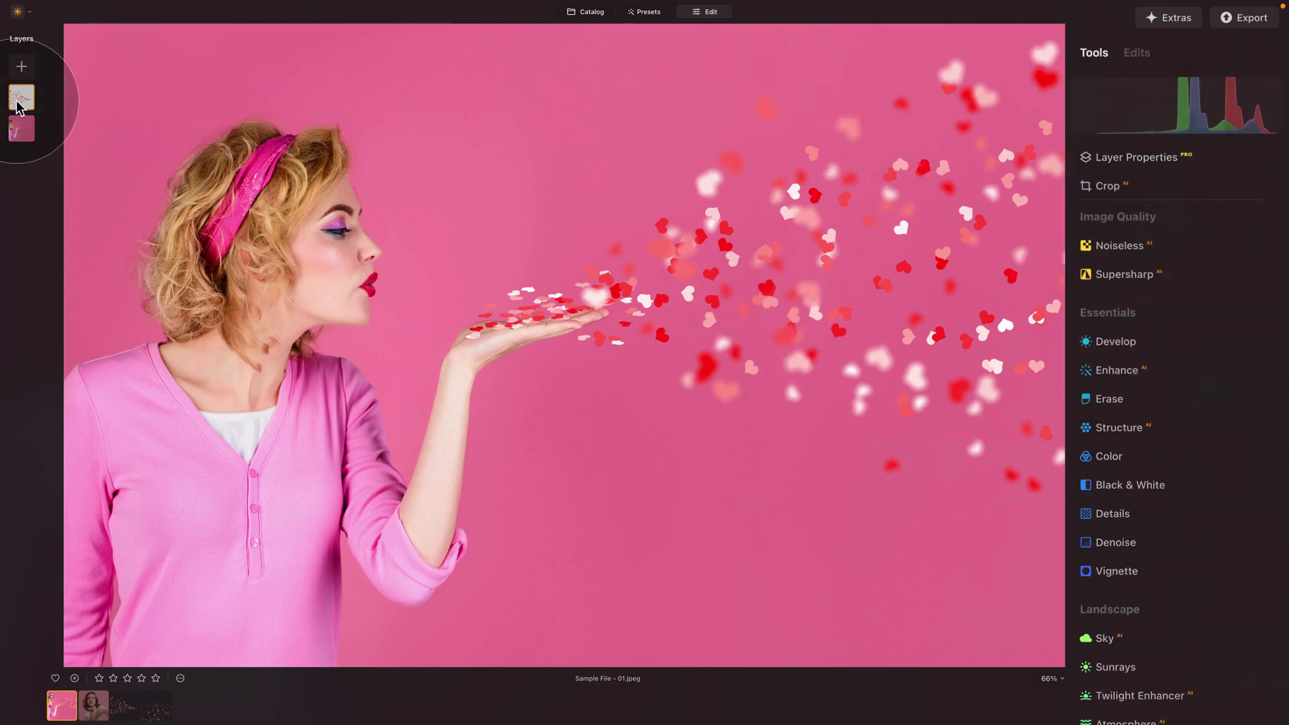
pyautogui.scroll(-12, 1202, 402)
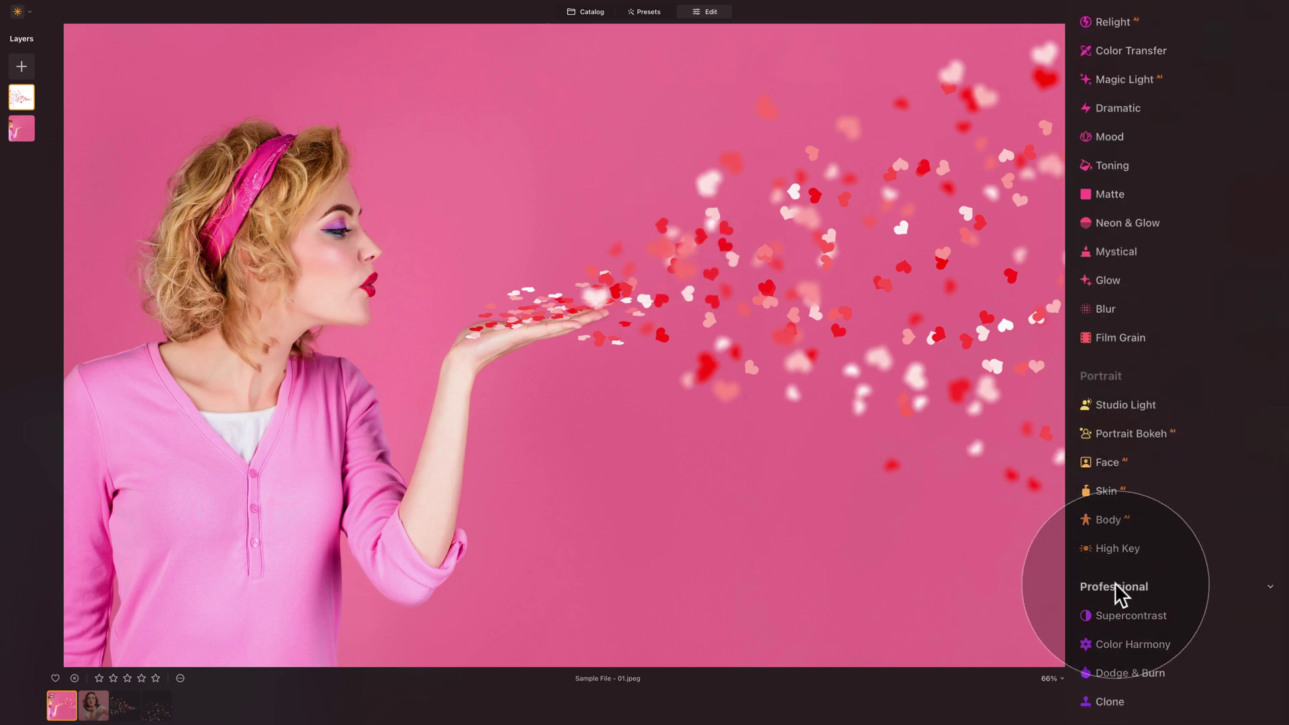
pyautogui.click(1135, 705)
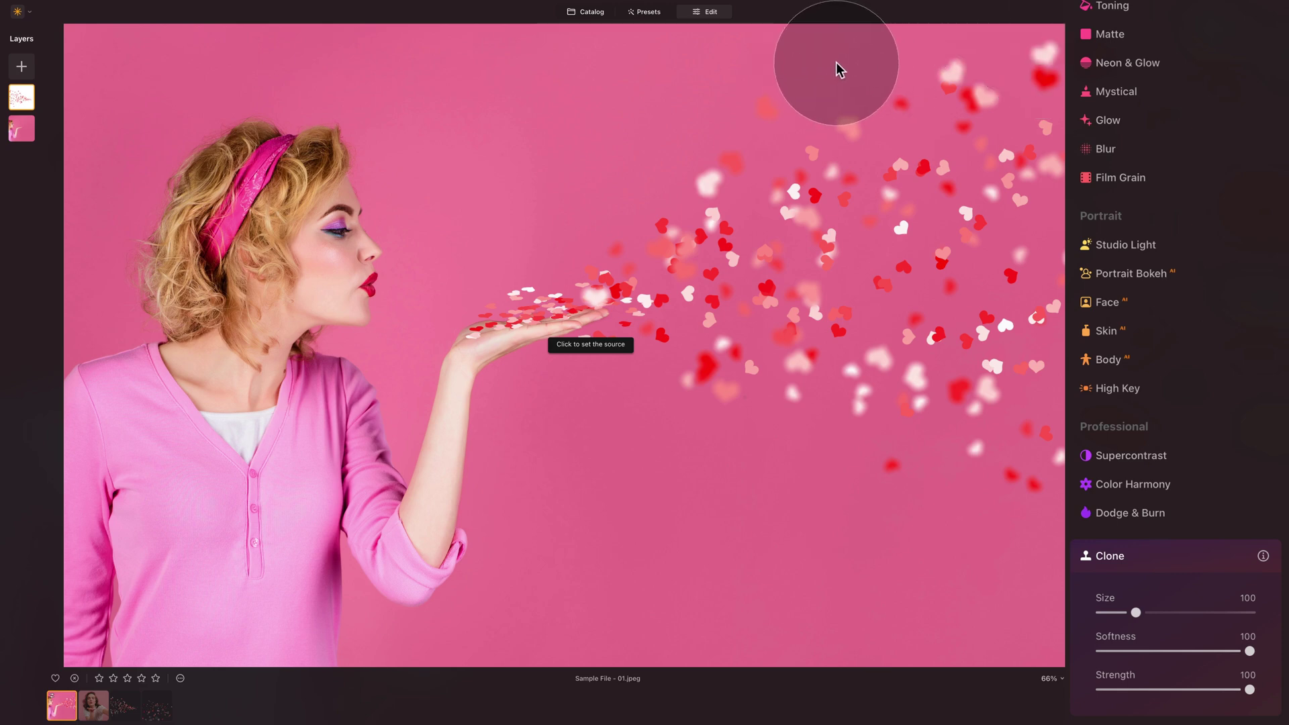
pyautogui.click(1054, 47)
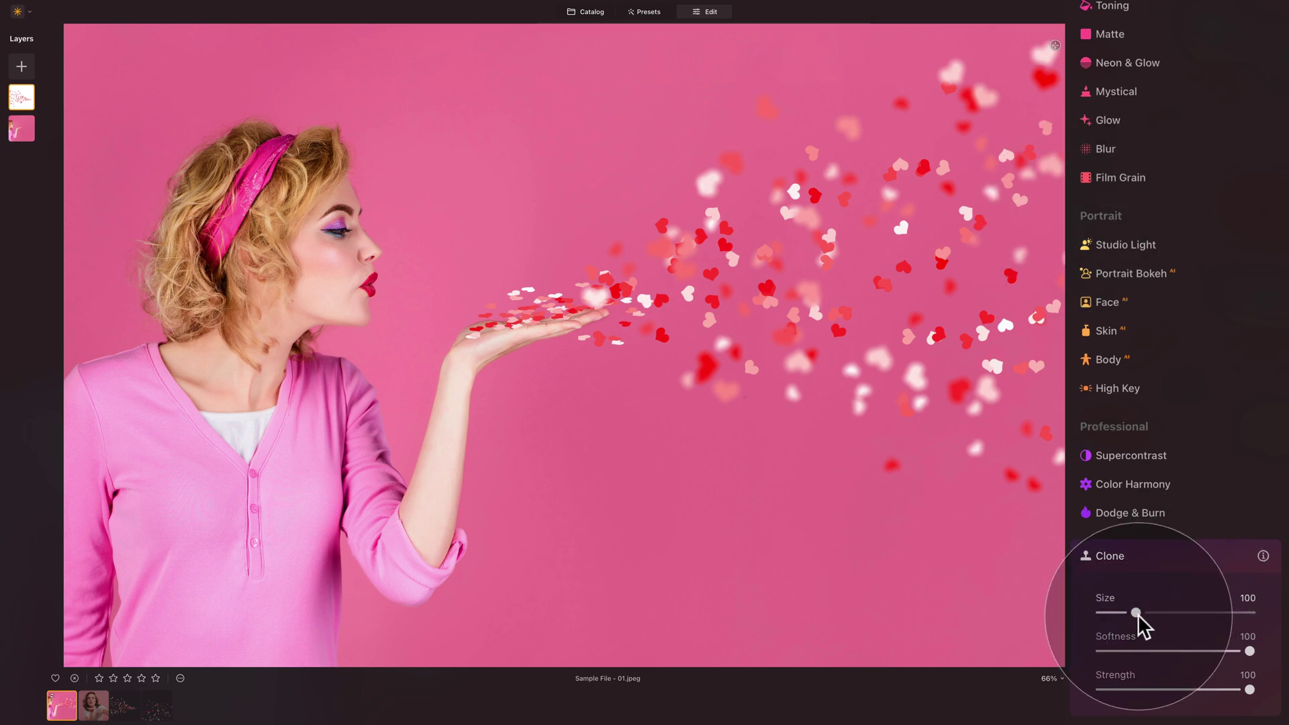
# Set the clone brush to Size 74 and Softness 80, then stamp hearts above the confetti.
pyautogui.moveTo(1136, 612); pyautogui.dragTo(1126, 613)
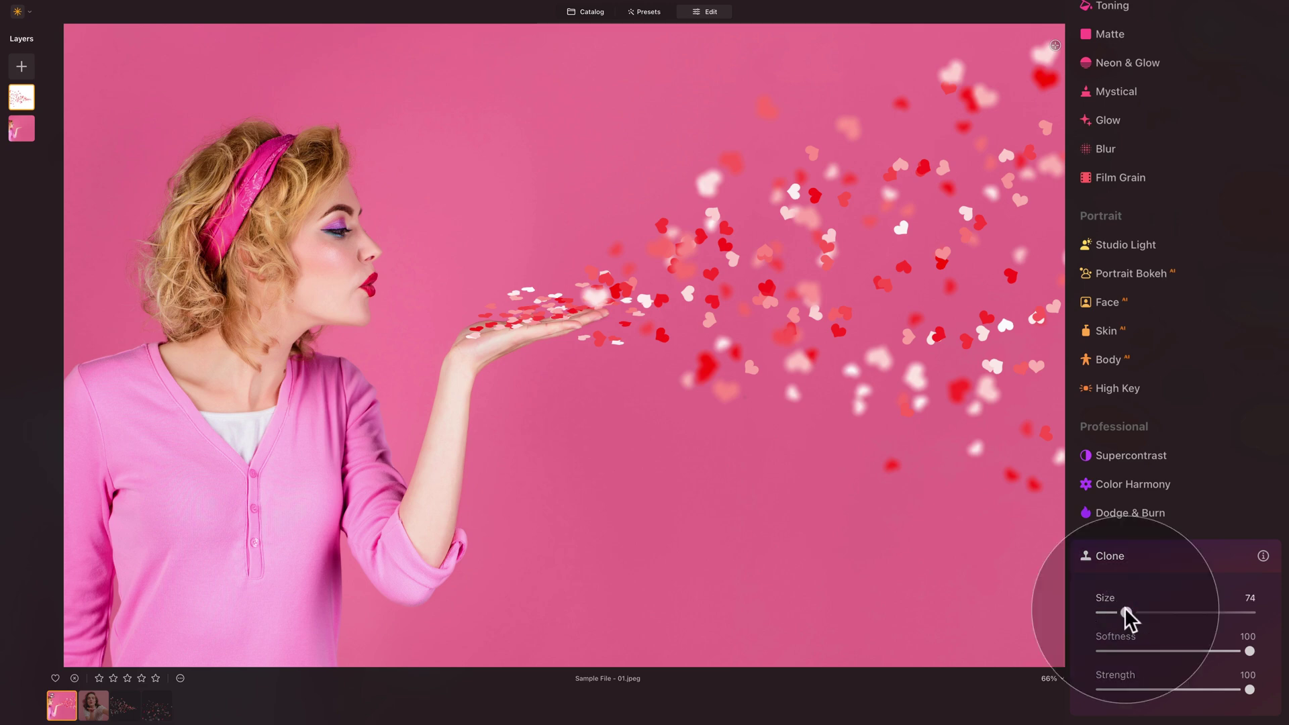
pyautogui.click(1219, 651)
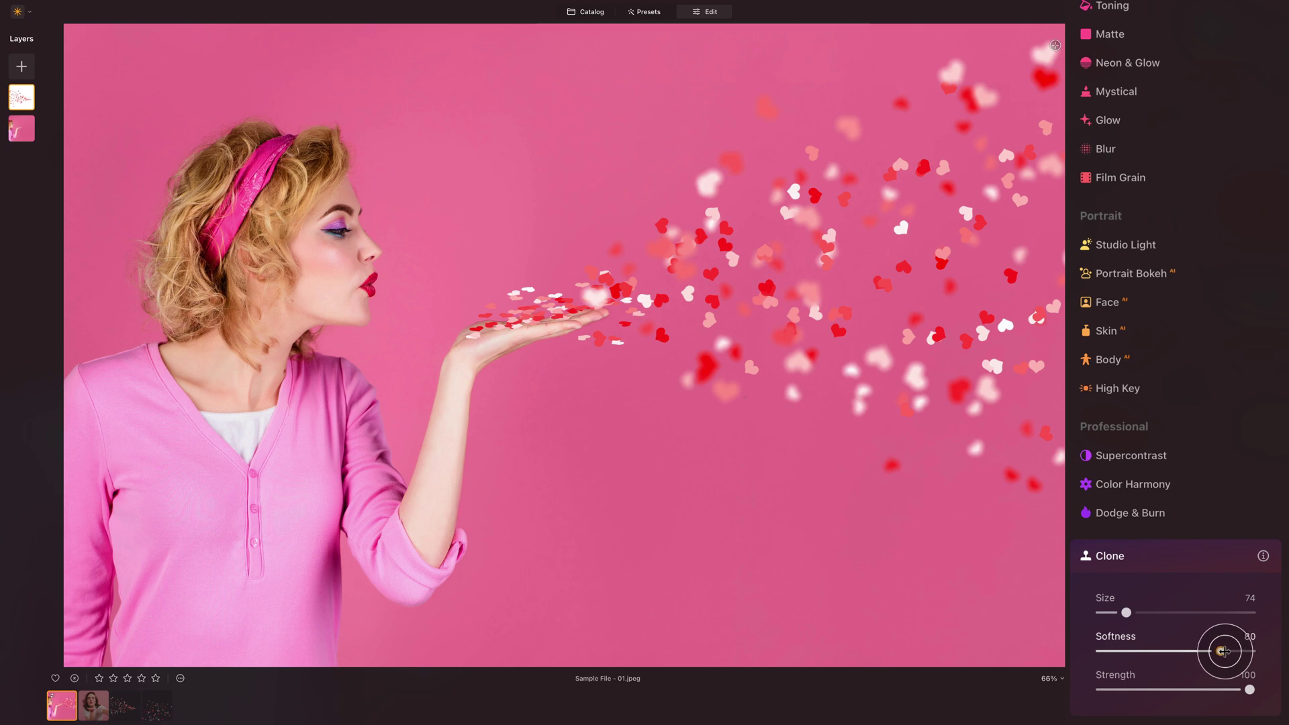
pyautogui.moveTo(1224, 651); pyautogui.dragTo(1222, 657)
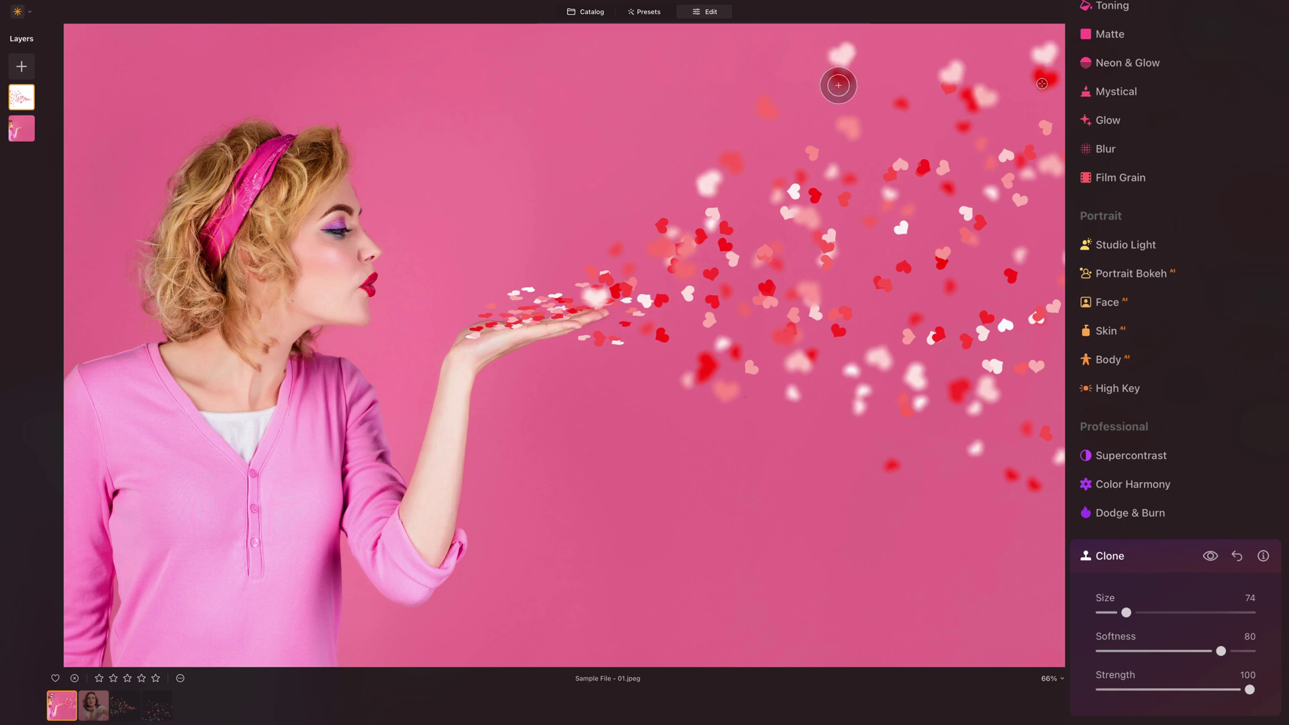
pyautogui.moveTo(842, 84); pyautogui.dragTo(842, 56)
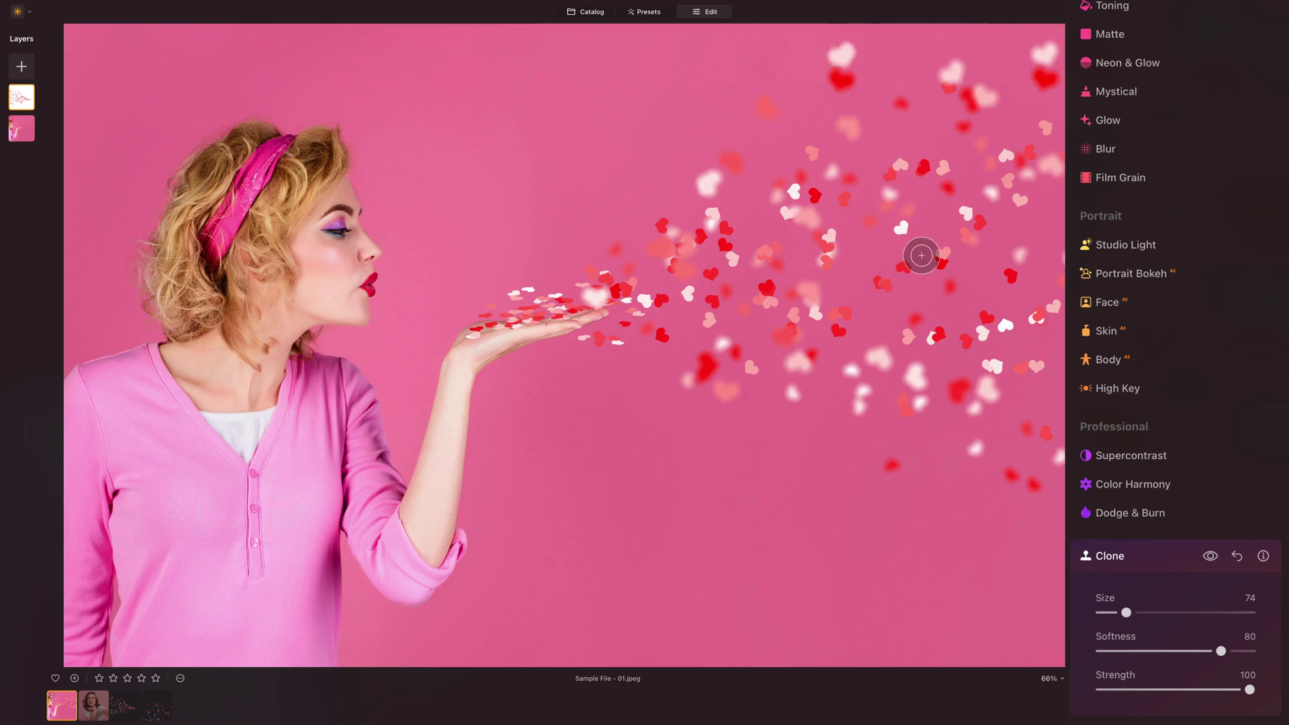
# Clone a red heart and a white heart into empty gaps in the confetti trail.
pyautogui.scroll(5, 917, 268)
pyautogui.scroll(5, 901, 264)
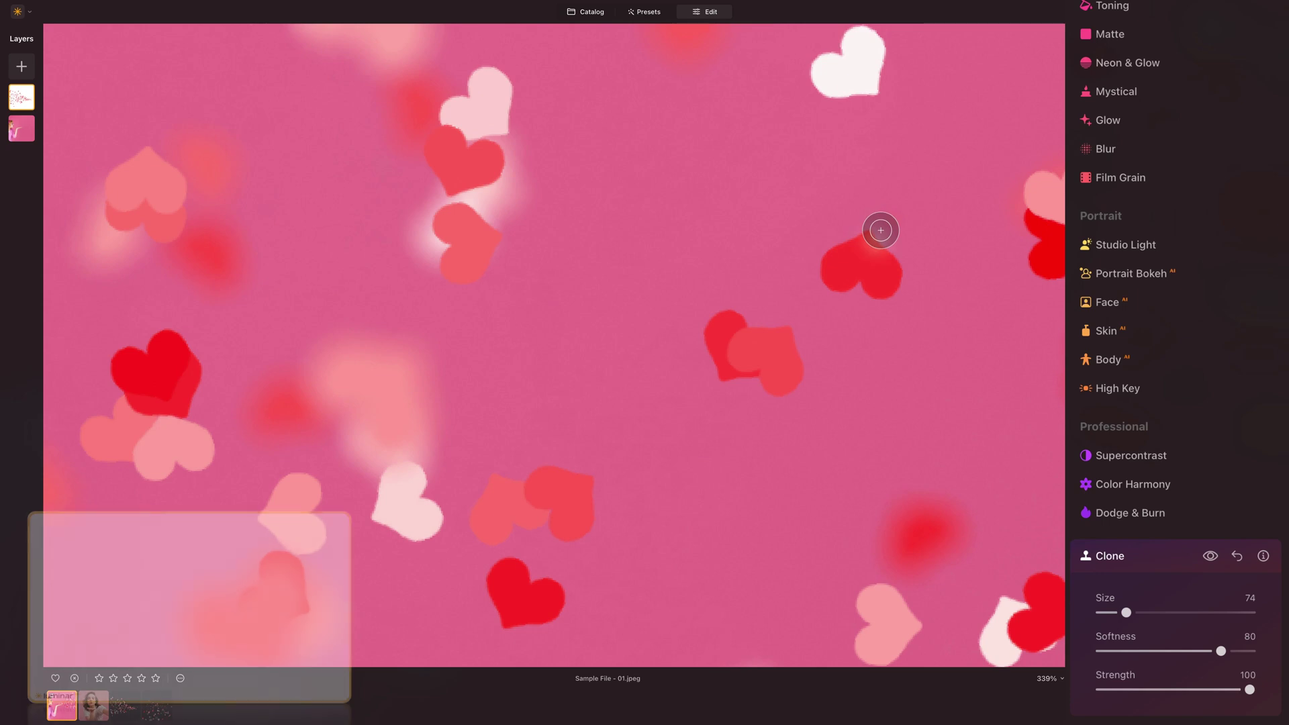
pyautogui.press('alt')
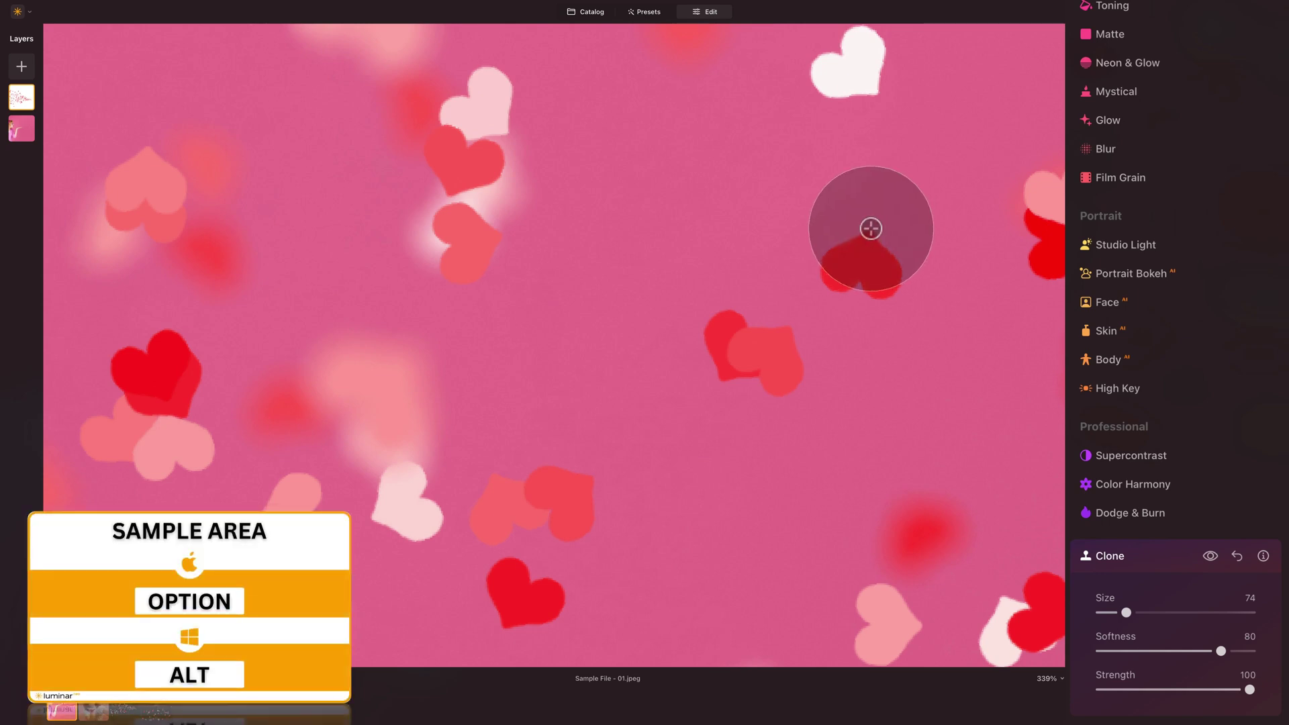
pyautogui.keyDown('alt'); pyautogui.click(869, 227); pyautogui.keyUp('alt')
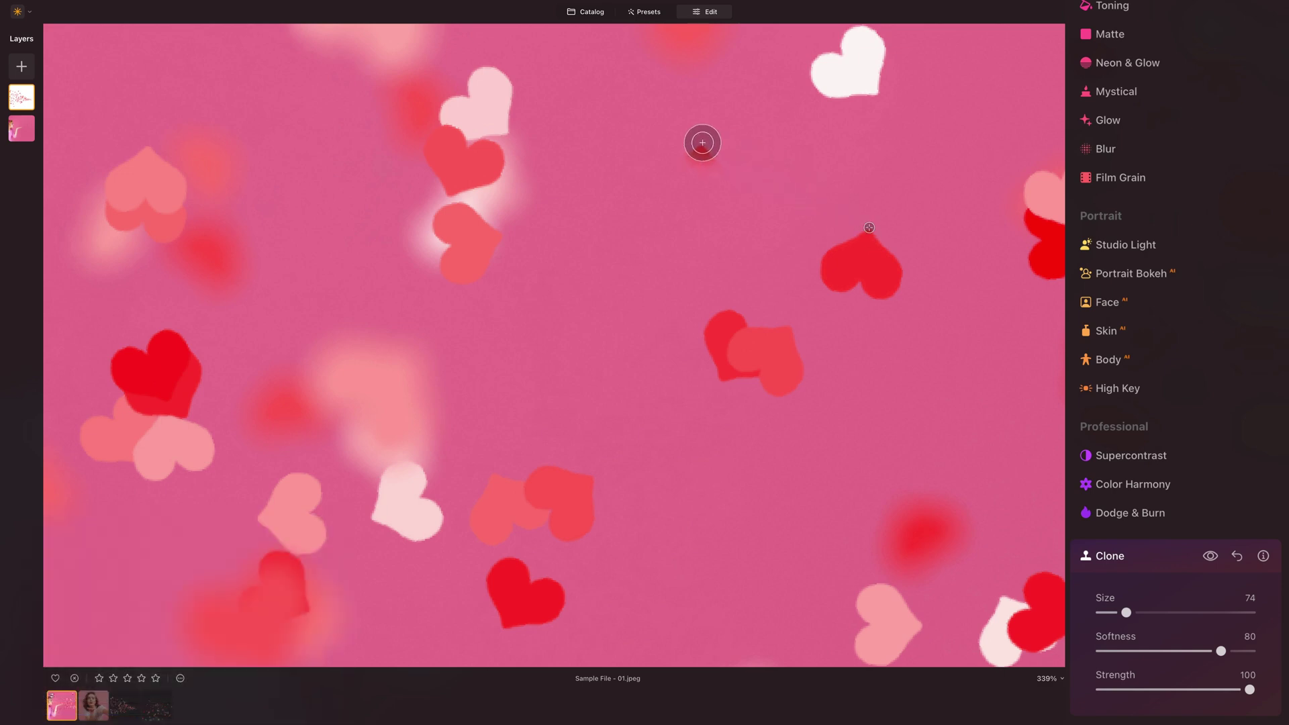
pyautogui.moveTo(670, 126)
pyautogui.mouseDown()
pyautogui.moveTo(681, 162)
pyautogui.moveTo(641, 163)
pyautogui.moveTo(690, 153)
pyautogui.moveTo(686, 179)
pyautogui.moveTo(672, 157)
pyautogui.moveTo(683, 200)
pyautogui.mouseUp()
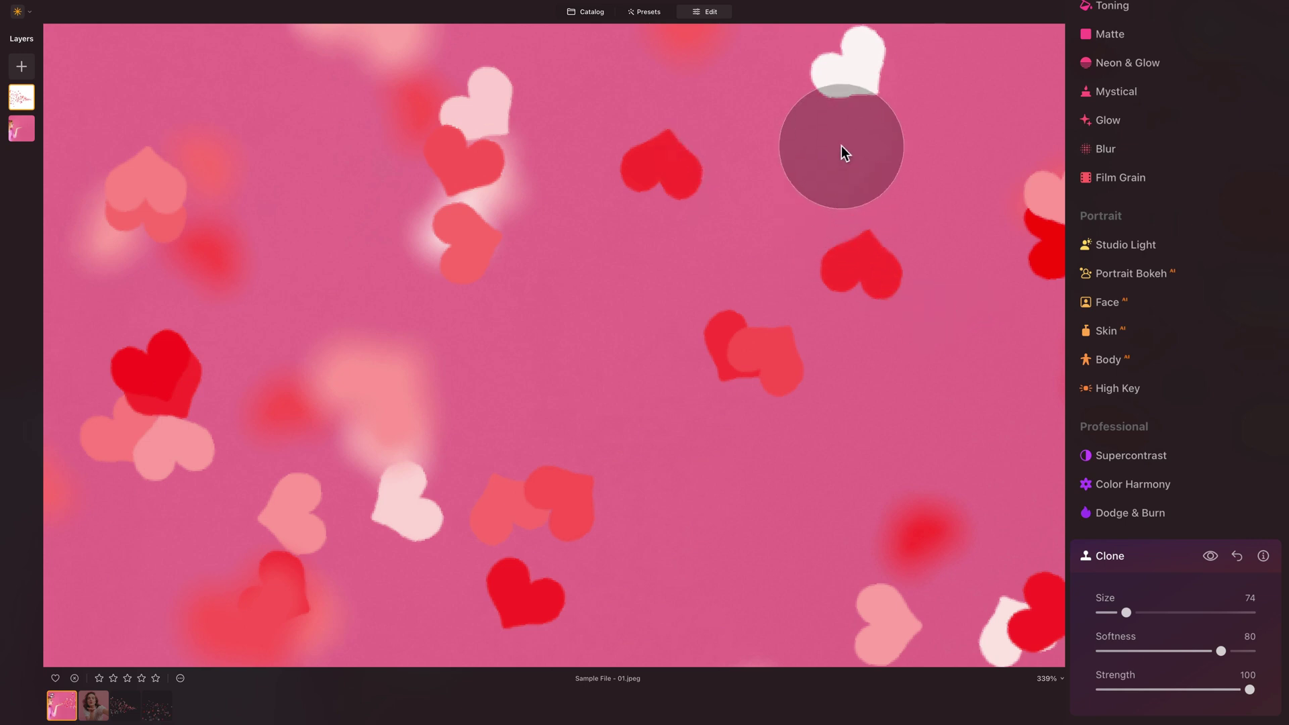
pyautogui.moveTo(840, 144); pyautogui.dragTo(809, 291)
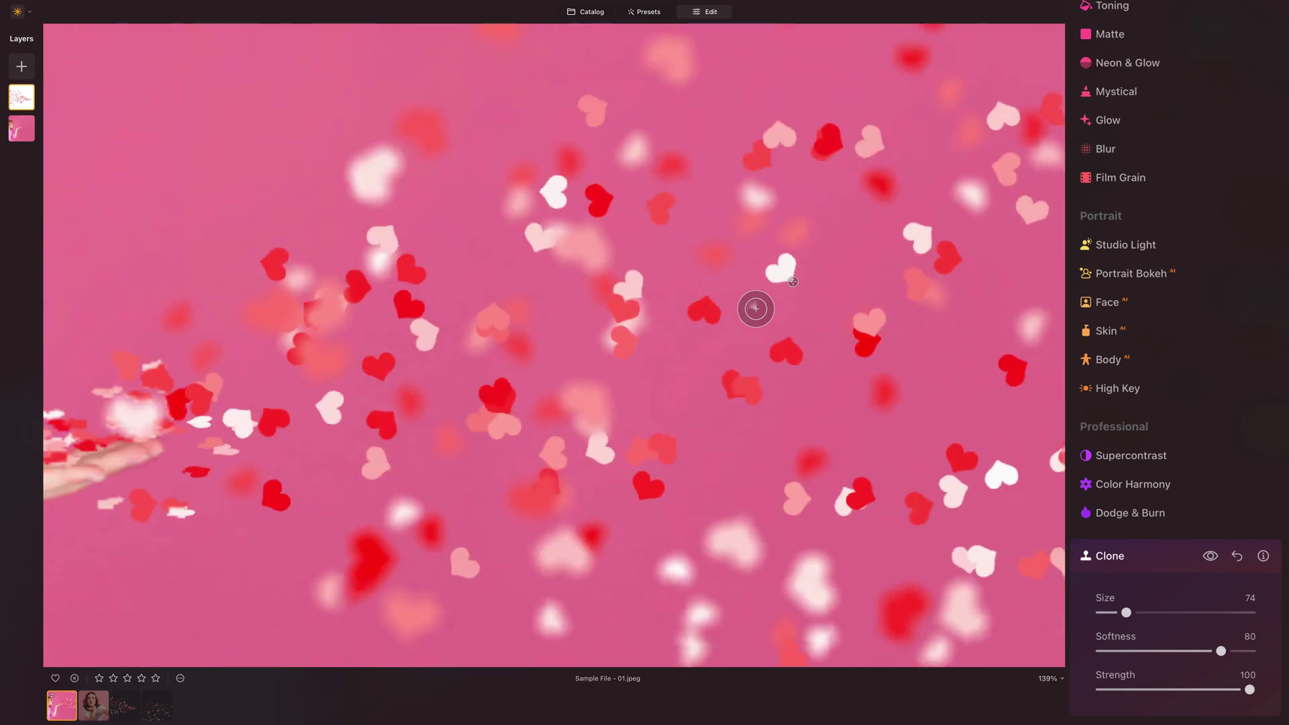
pyautogui.hotkey('ctrl', '0')
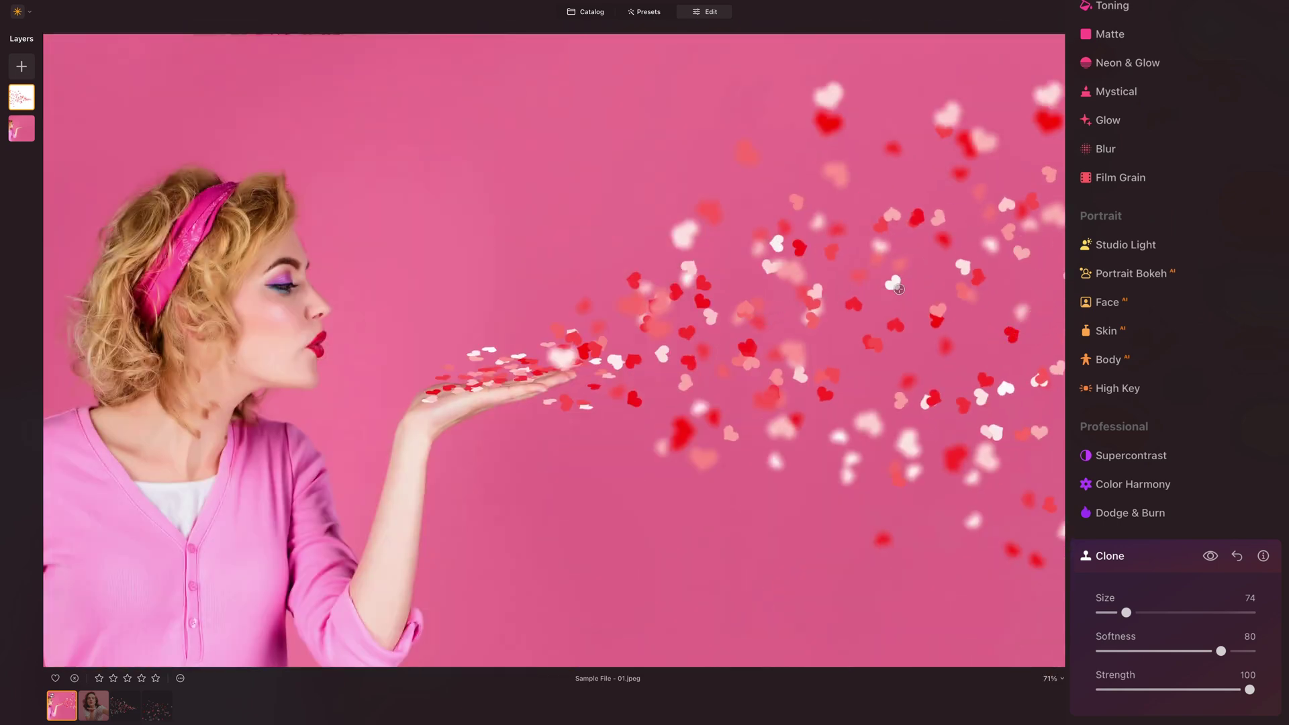
pyautogui.scroll(5, 1049, 282)
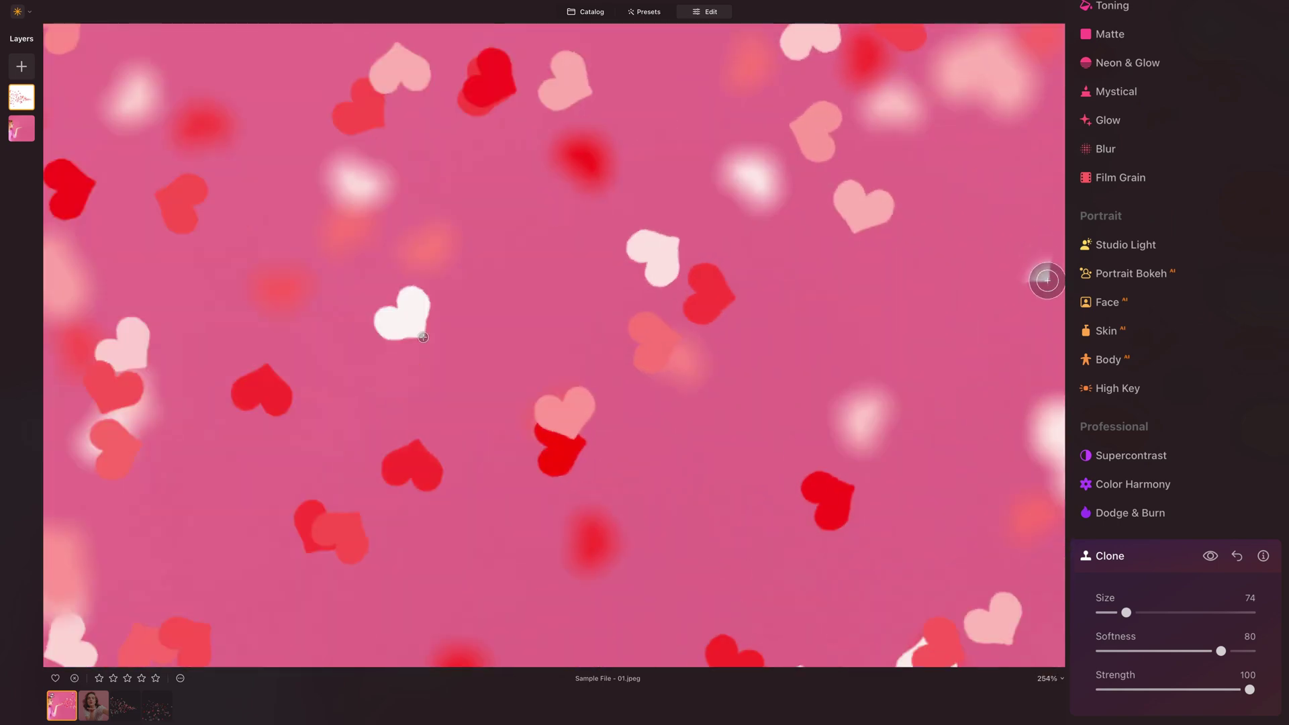
pyautogui.moveTo(1047, 278)
pyautogui.mouseDown()
pyautogui.moveTo(1037, 247)
pyautogui.moveTo(1022, 265)
pyautogui.moveTo(1054, 255)
pyautogui.moveTo(1027, 250)
pyautogui.mouseUp()
pyautogui.scroll(-6, 885, 317)
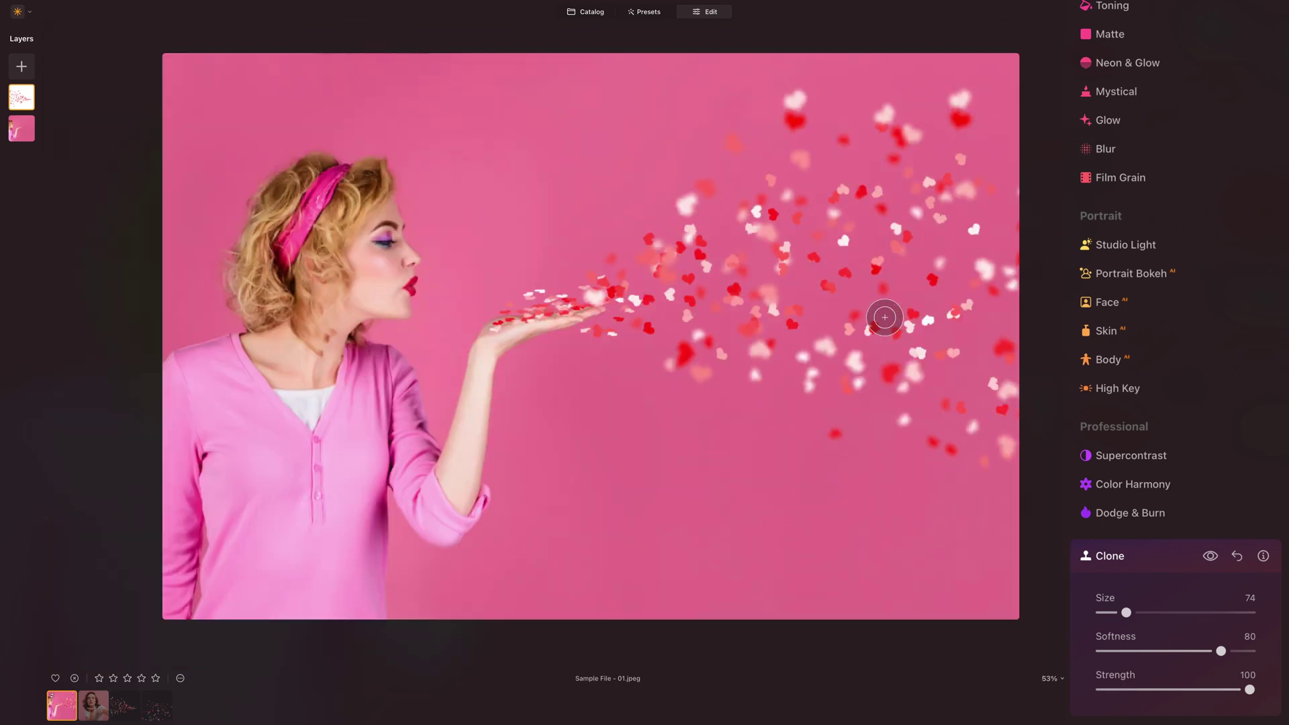
pyautogui.scroll(1, 885, 317)
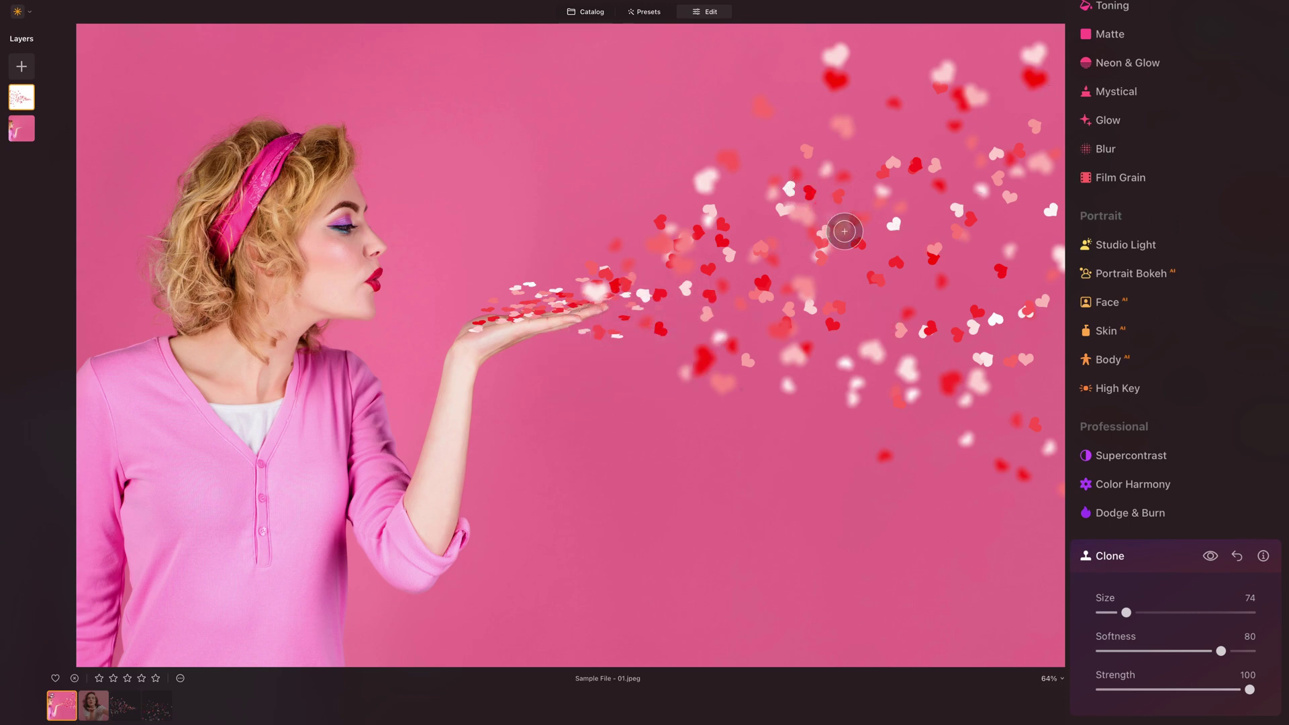
# Toggle Clone visibility off and on to compare, then close Clone and scroll Tools to the top.
pyautogui.click(1209, 557)
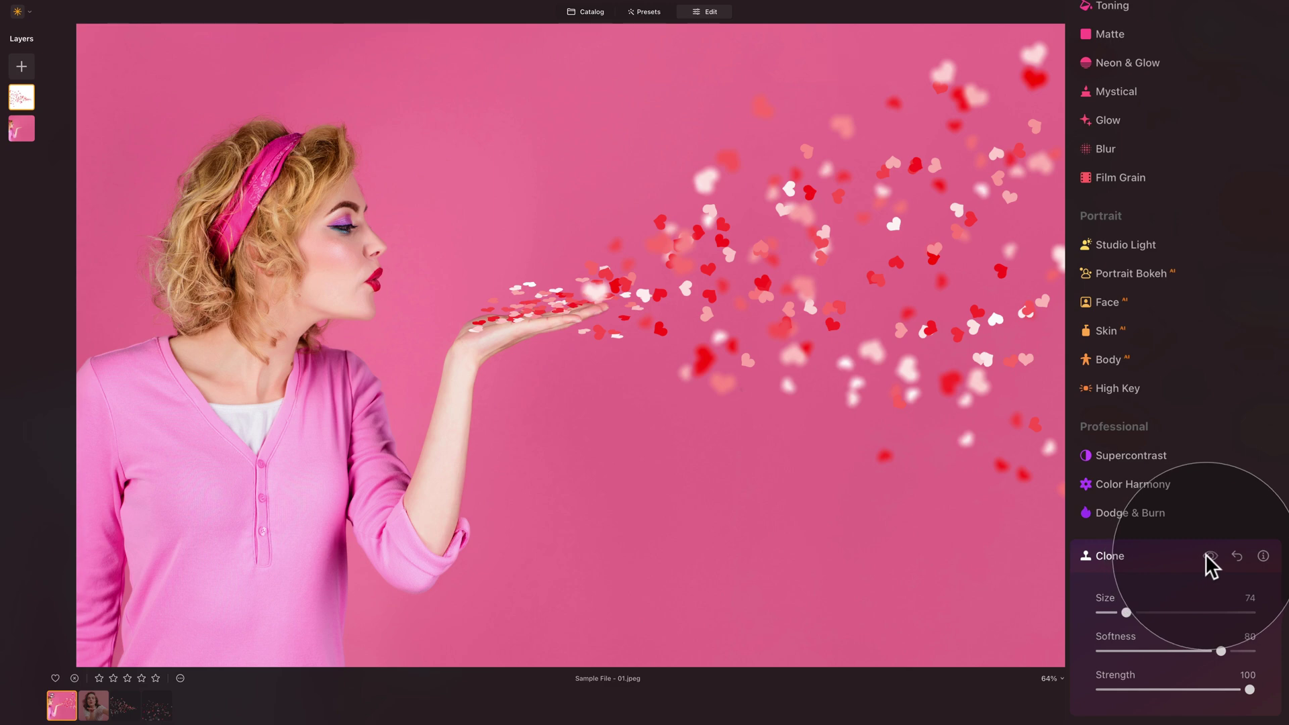
pyautogui.click(1208, 557)
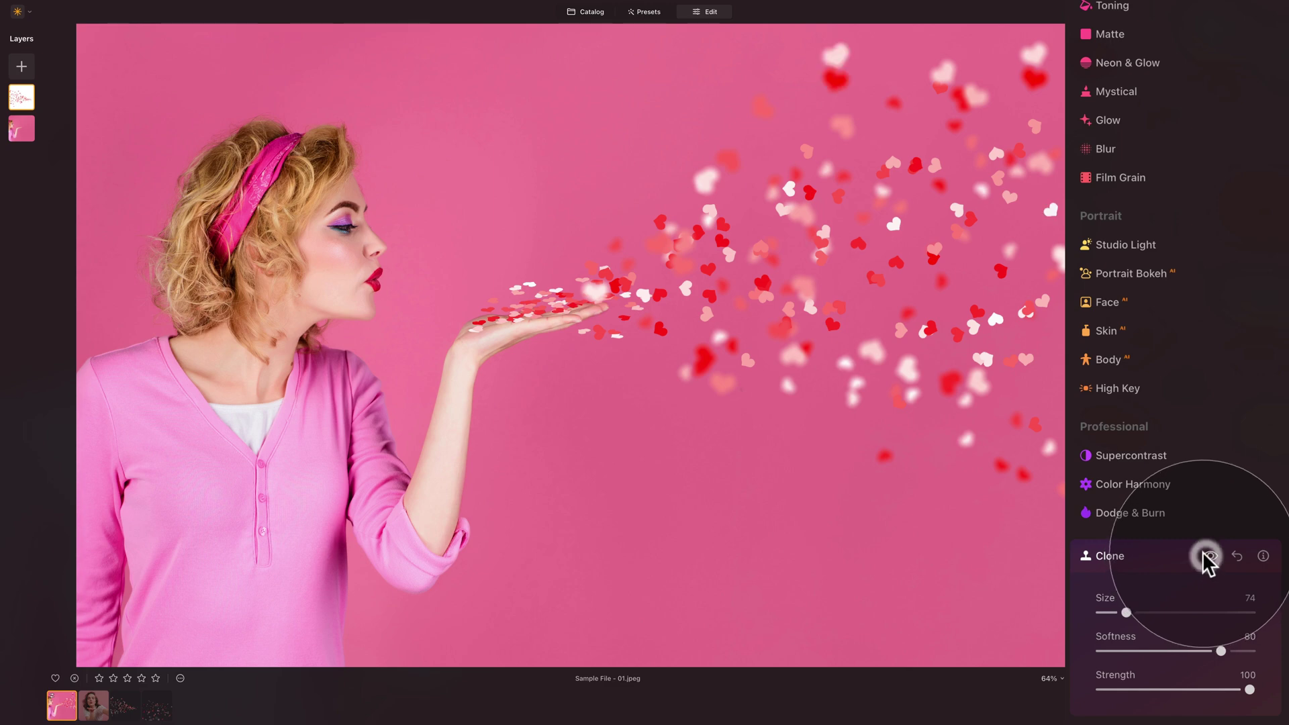
pyautogui.click(1166, 558)
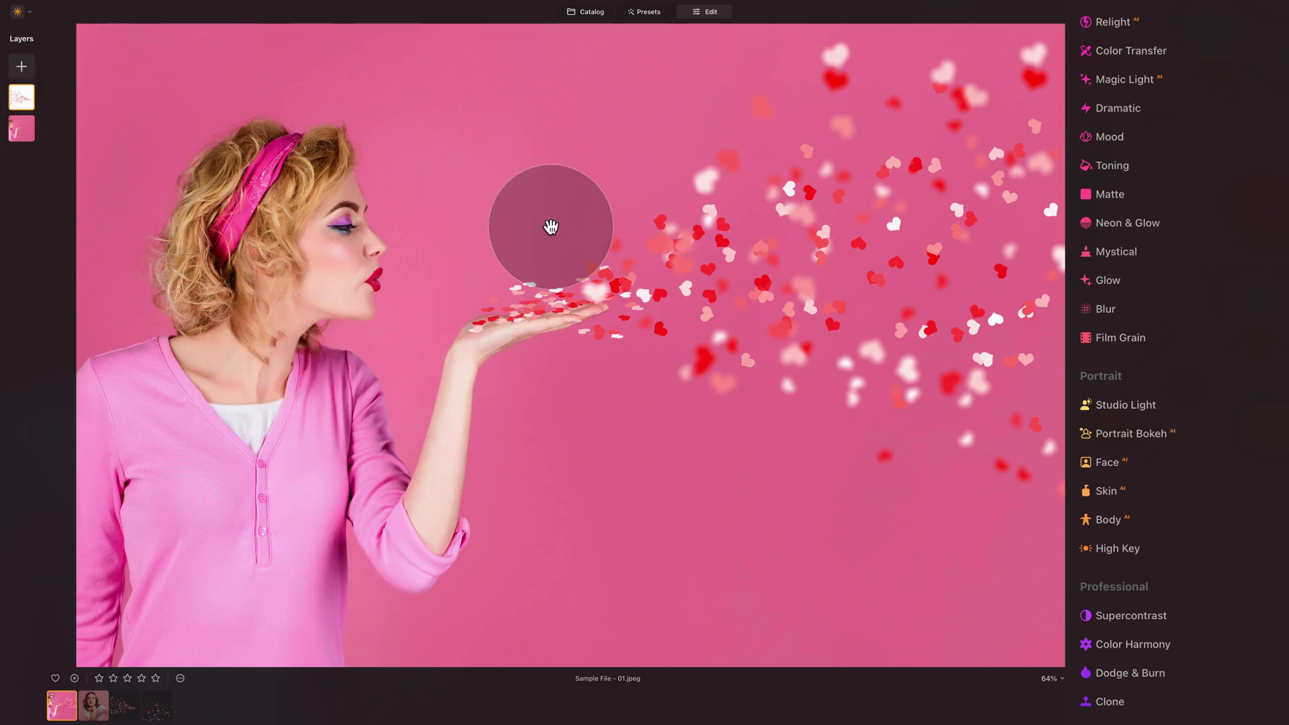
pyautogui.scroll(15, 1188, 207)
pyautogui.scroll(2, 1191, 535)
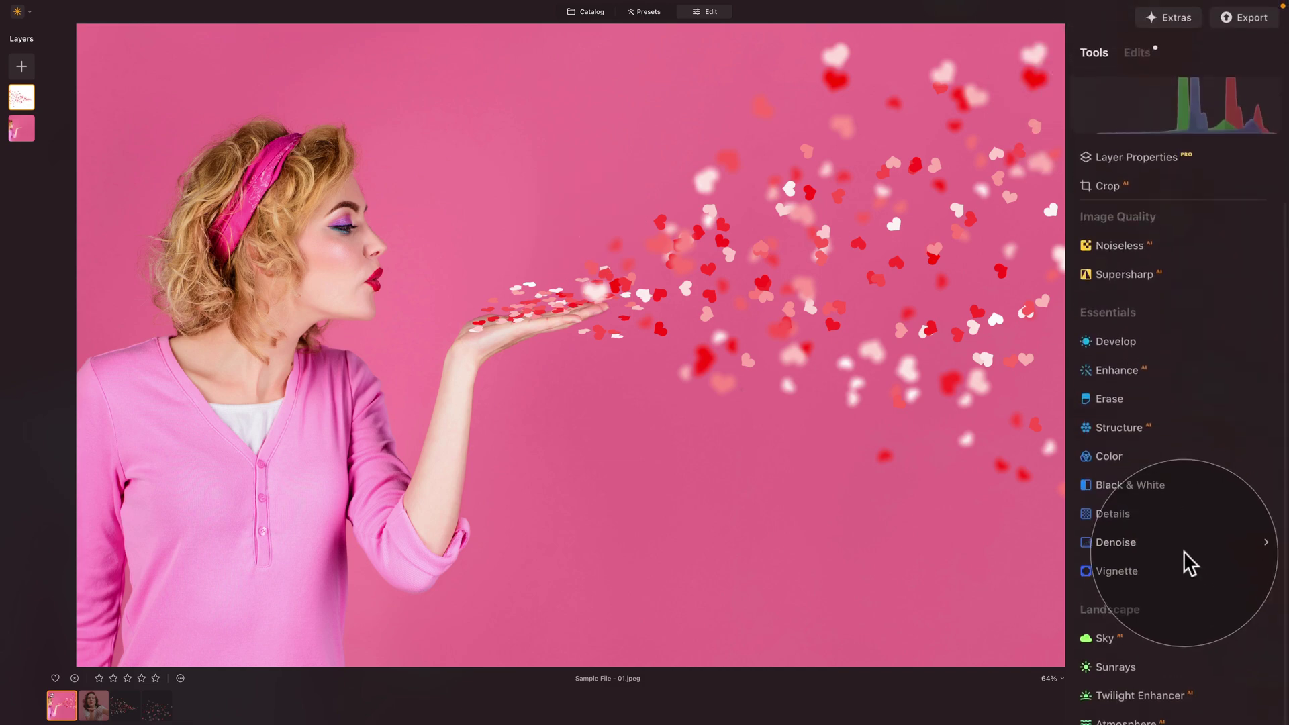
# In Color's HSL, try then reset the Red hue, and set Hue Shift to -25.
pyautogui.click(1121, 456)
pyautogui.scroll(-5, 1167, 425)
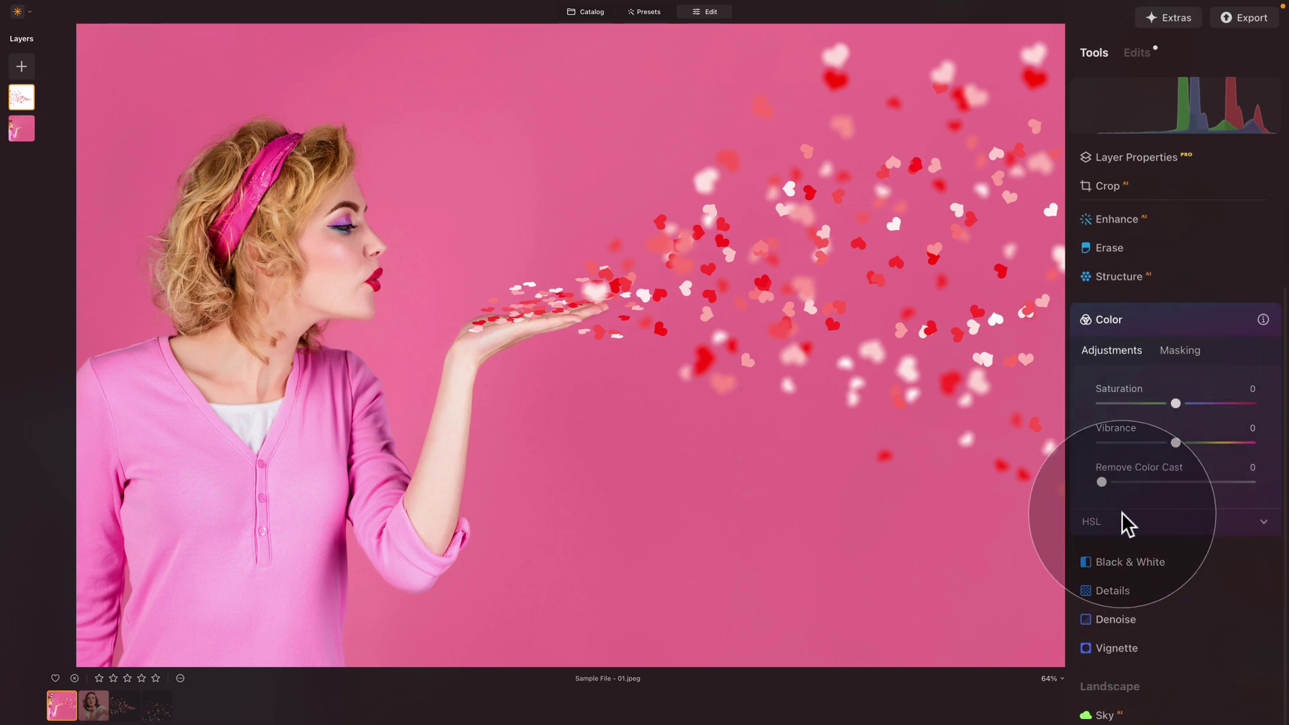
pyautogui.click(1131, 523)
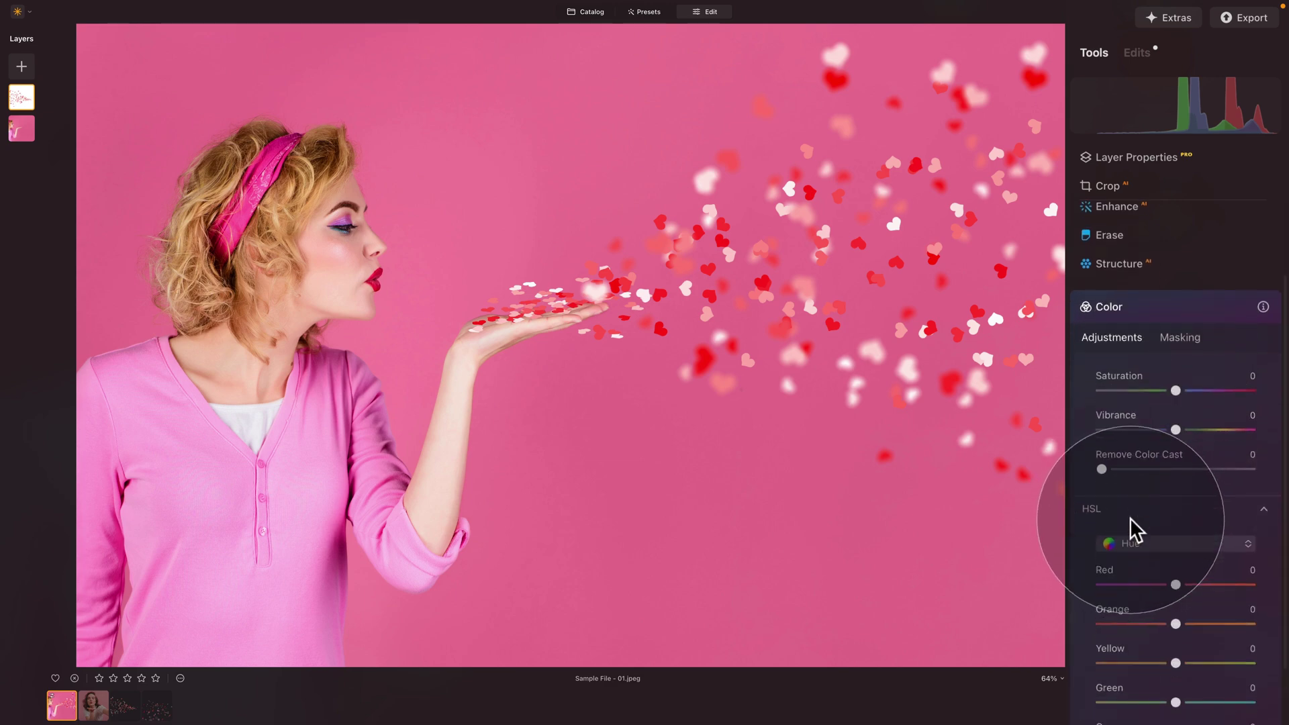
pyautogui.scroll(-4, 1135, 530)
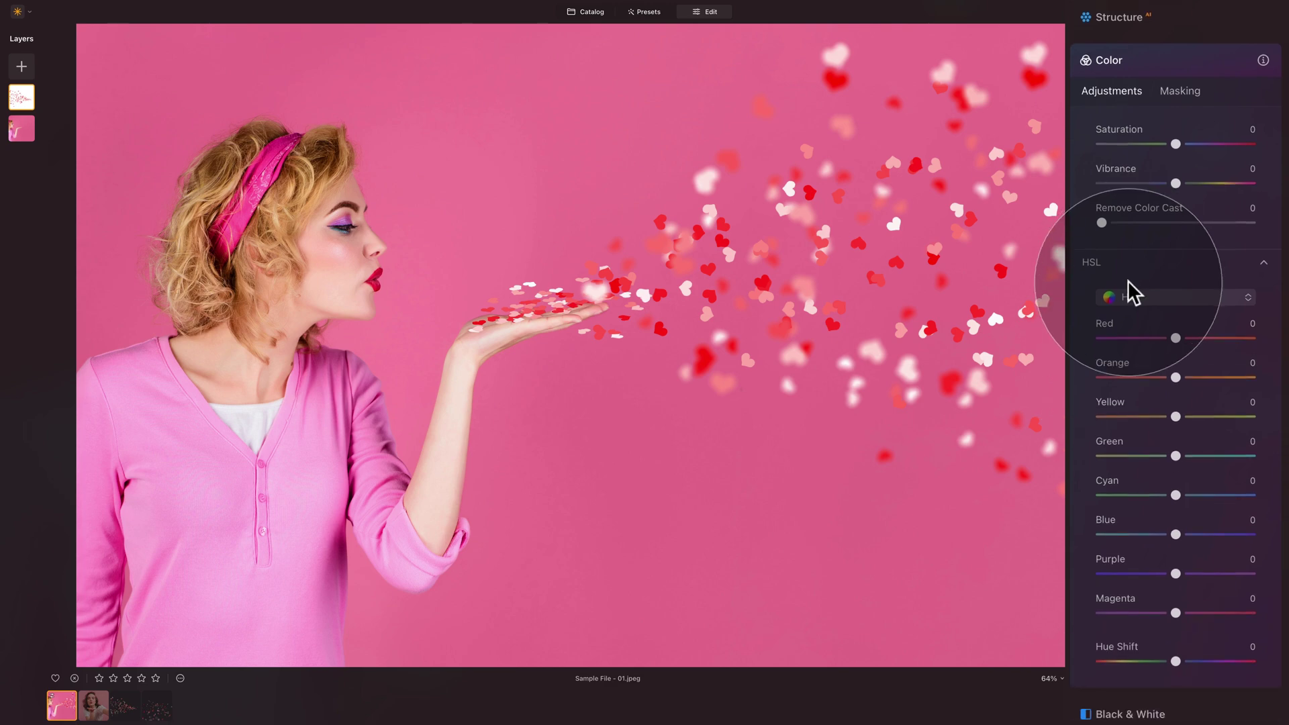
pyautogui.click(1134, 296)
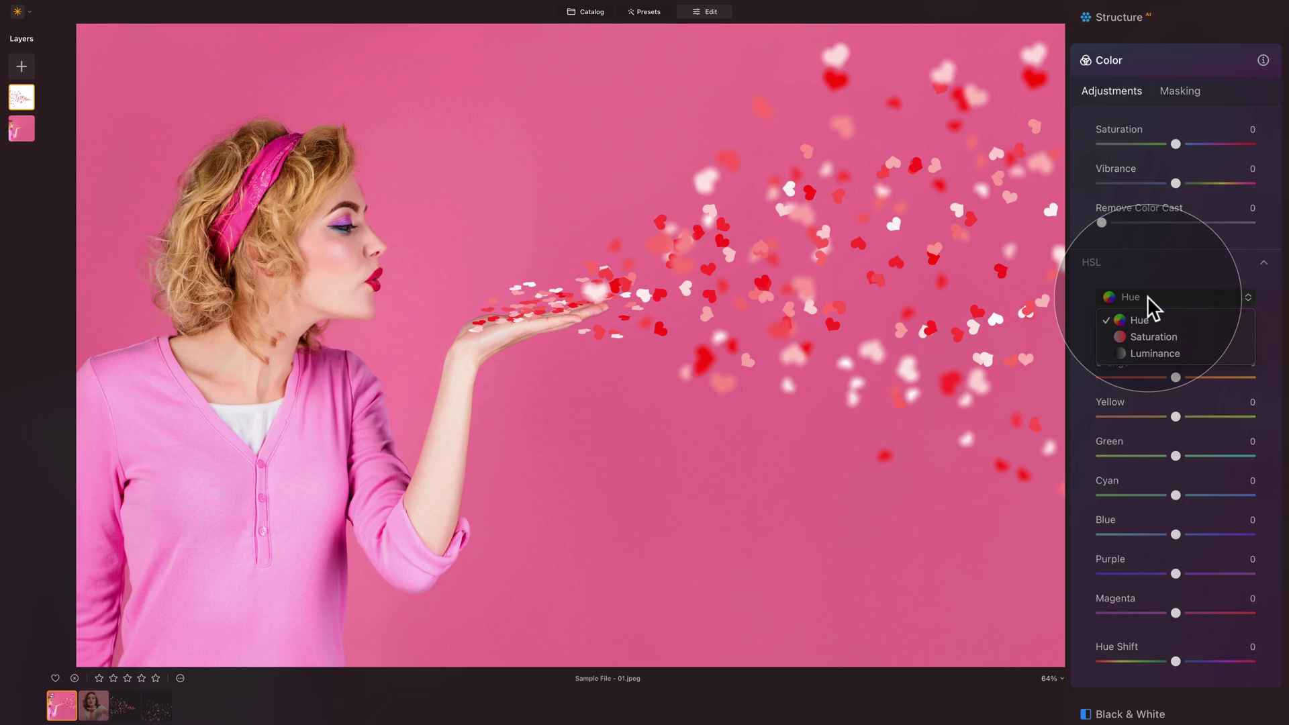
pyautogui.click(1154, 320)
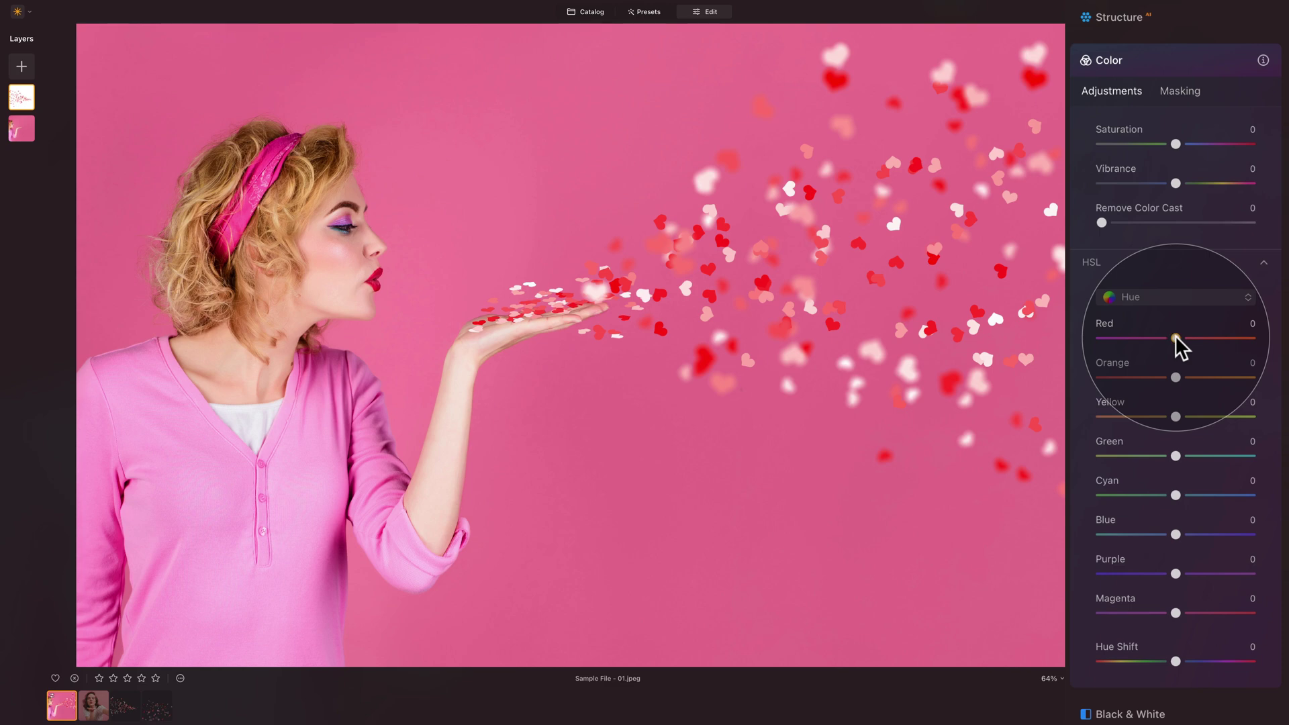
pyautogui.moveTo(1175, 337); pyautogui.dragTo(1115, 331)
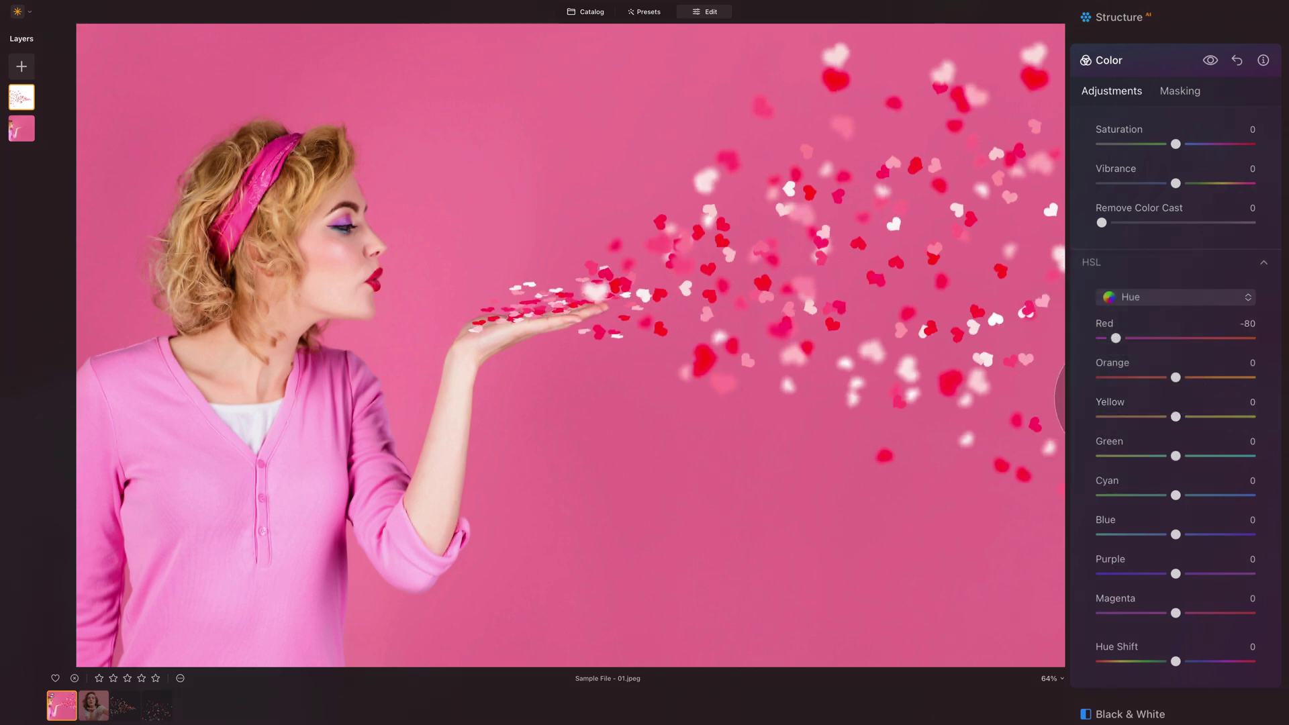
pyautogui.doubleClick(1106, 321)
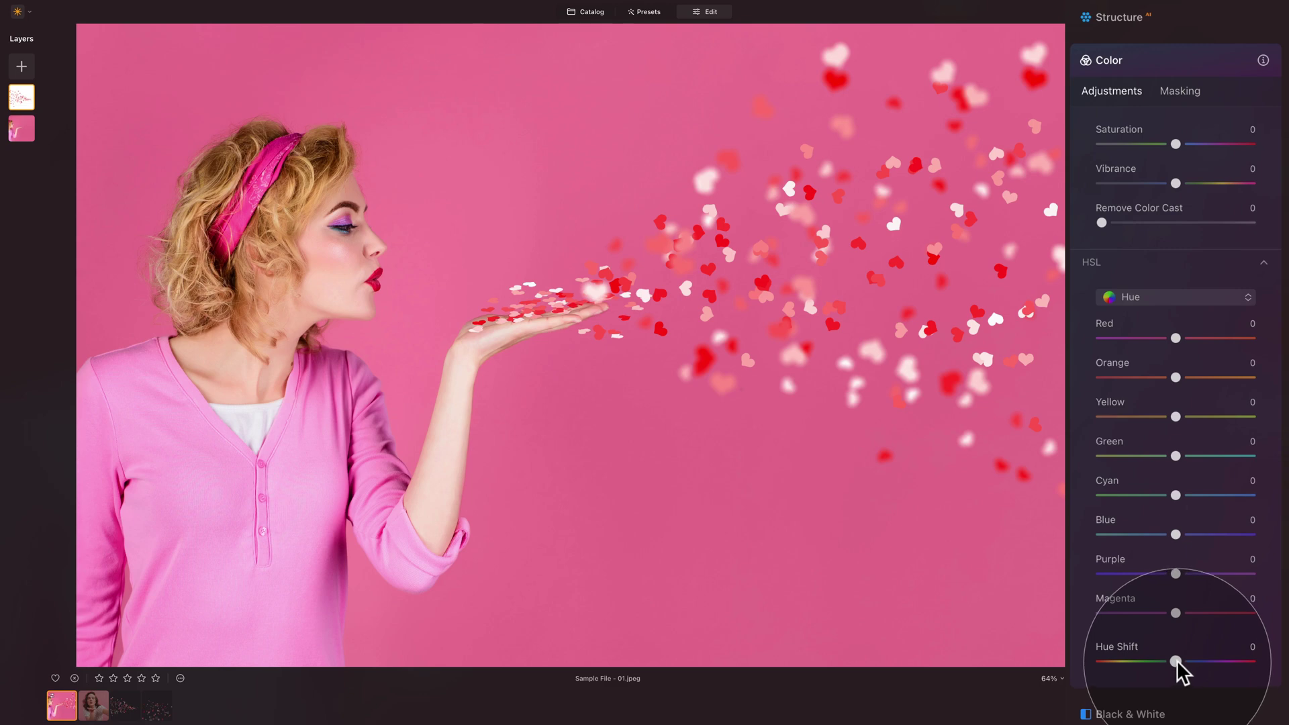
pyautogui.moveTo(1175, 659); pyautogui.dragTo(1168, 660)
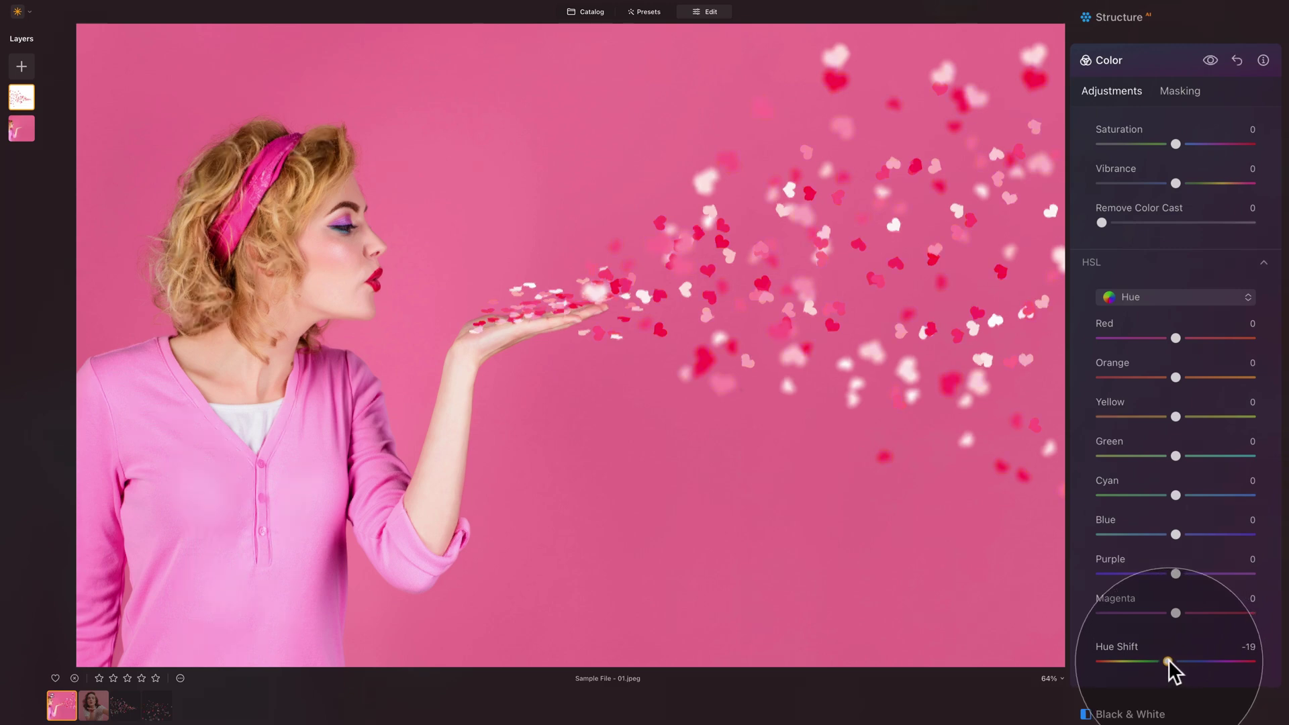
pyautogui.moveTo(1168, 659)
pyautogui.mouseDown()
pyautogui.moveTo(1191, 658)
pyautogui.moveTo(1163, 654)
pyautogui.mouseUp()
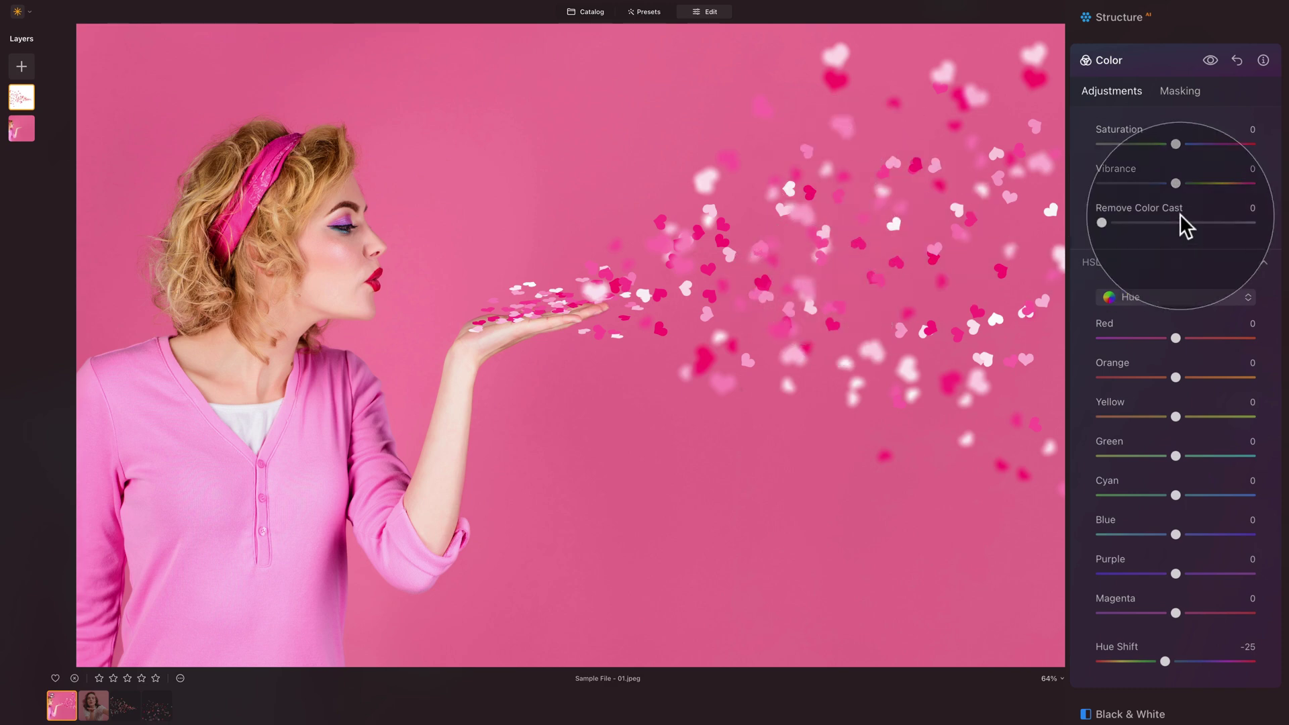
# Raise HSL luminance for Red to 23, Purple to 25 and Magenta to 30, then close Color.
pyautogui.click(1181, 295)
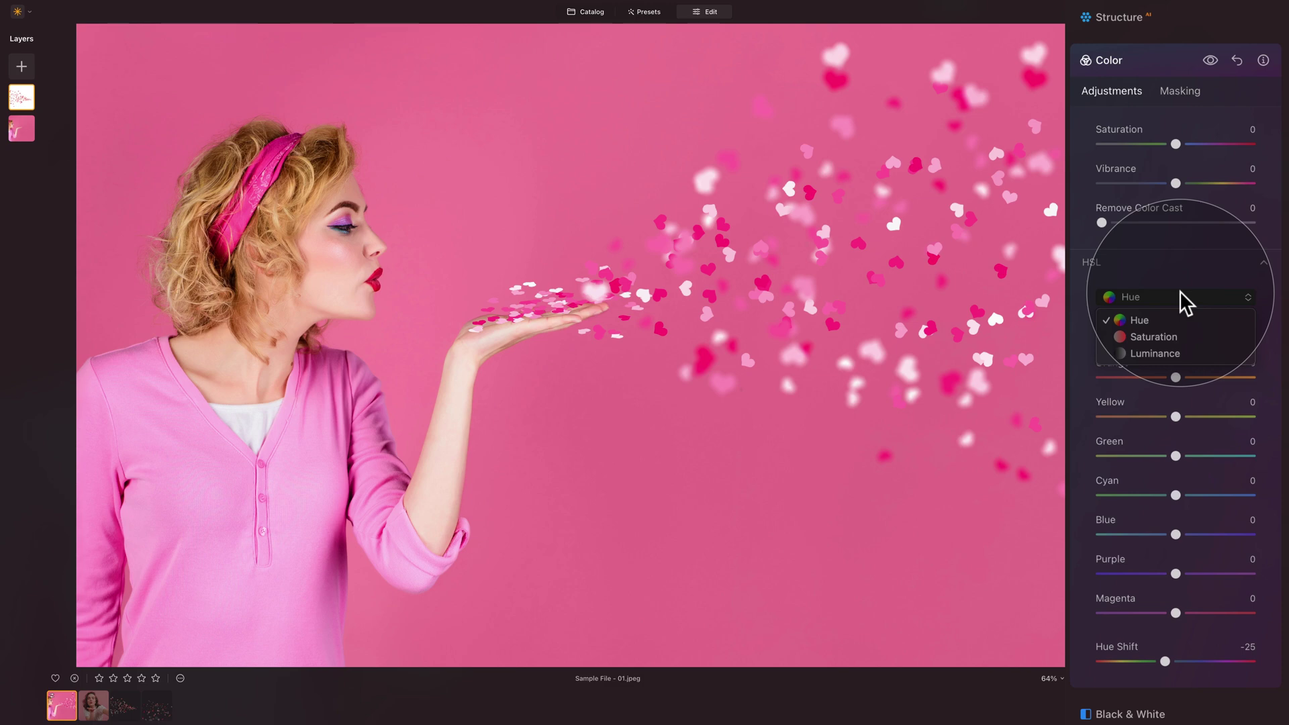
pyautogui.click(1169, 353)
pyautogui.moveTo(1177, 337); pyautogui.dragTo(1194, 344)
pyautogui.moveTo(1175, 611); pyautogui.dragTo(1192, 575)
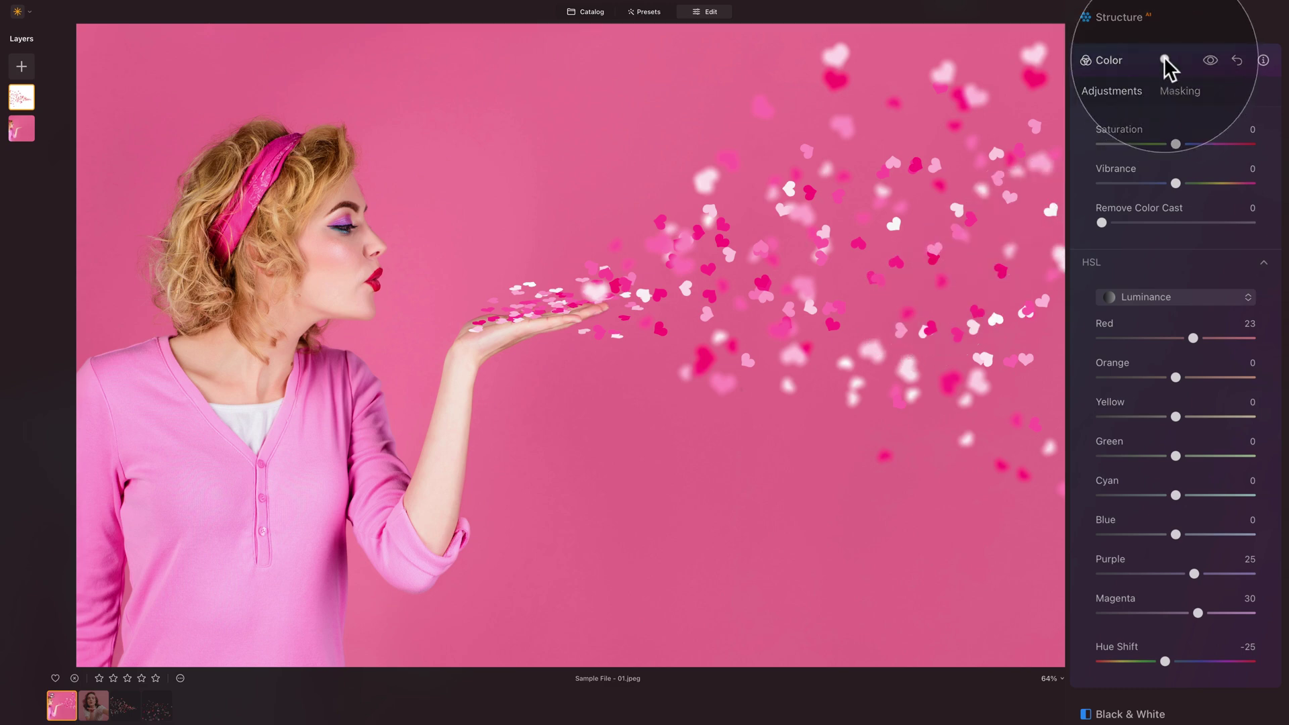
pyautogui.click(1163, 58)
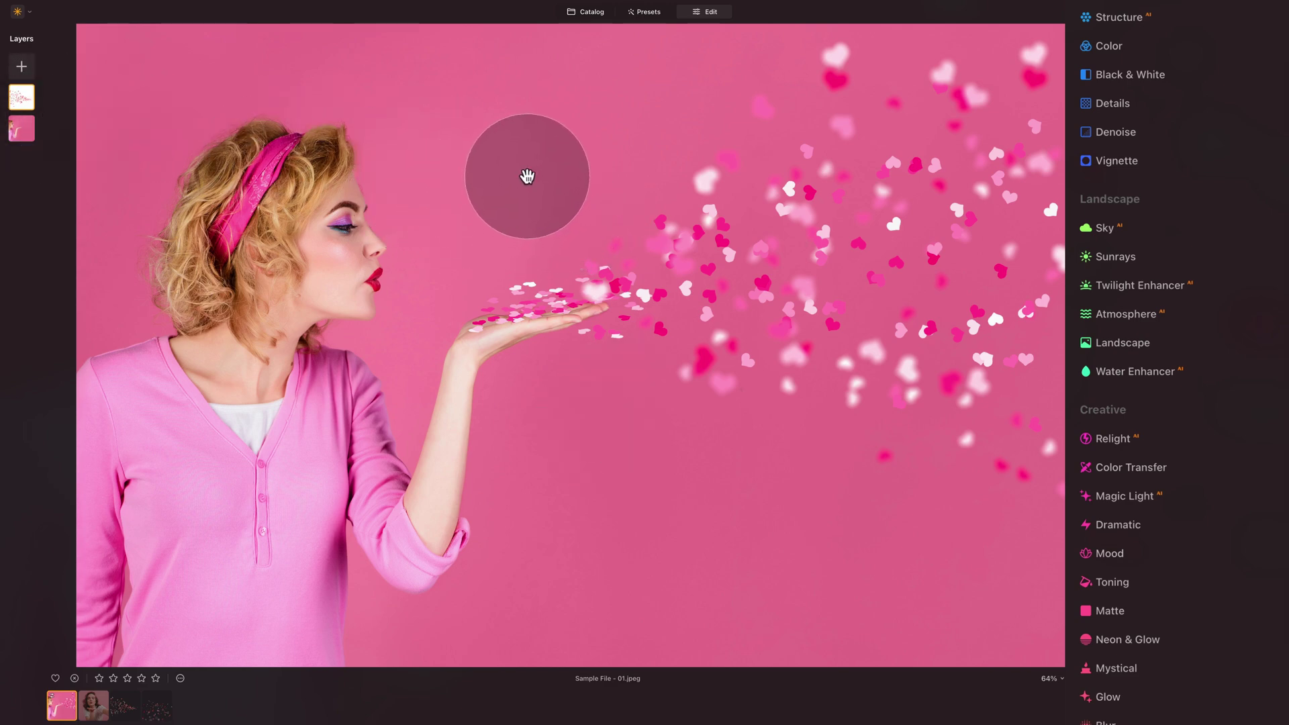
# Start exporting the photo to Luminar NEO - Academy > E147 - Blow Kisses under the name 'Mid Edit'.
pyautogui.rightClick(528, 178)
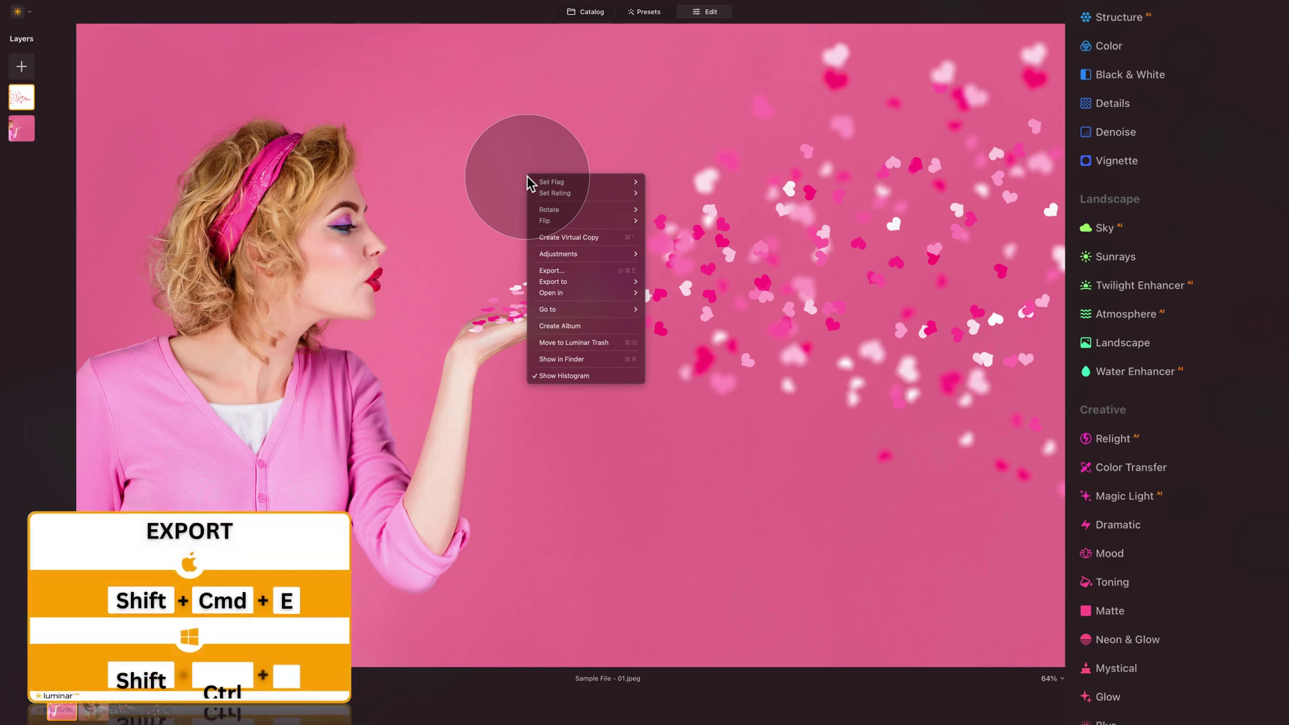
pyautogui.click(579, 277)
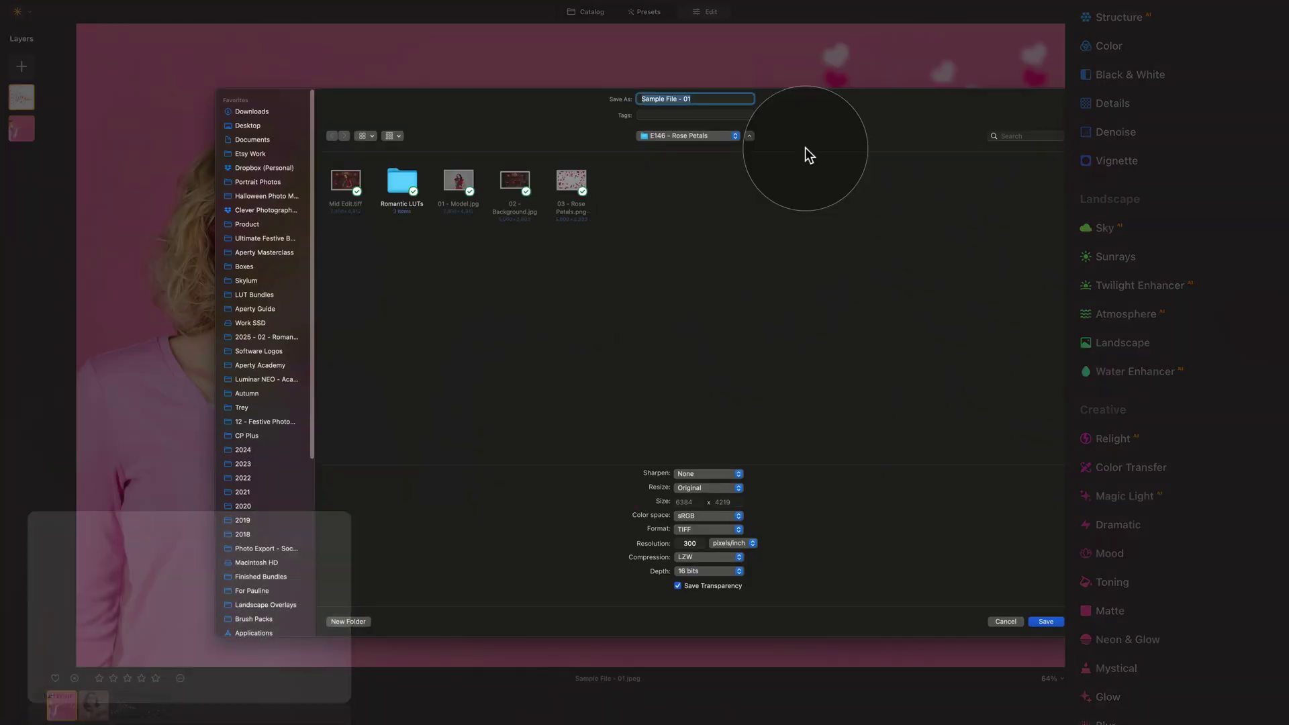
pyautogui.click(672, 135)
pyautogui.click(675, 147)
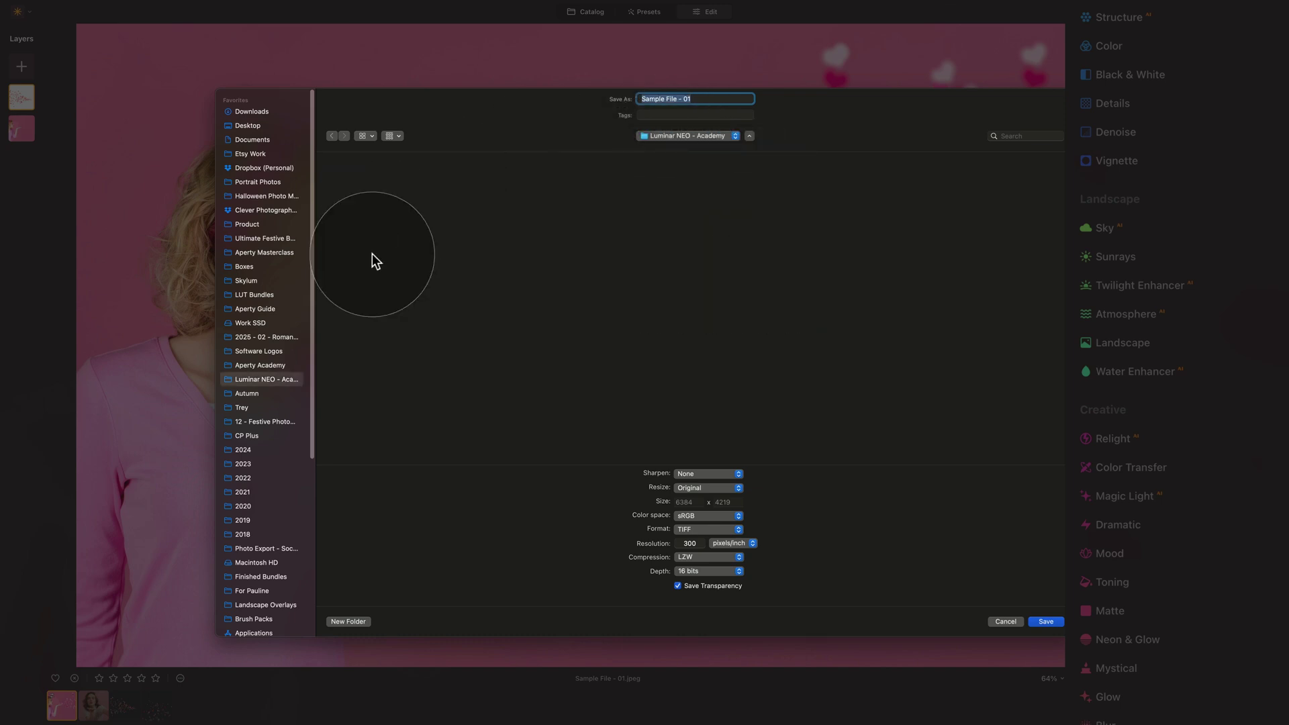
pyautogui.click(339, 177)
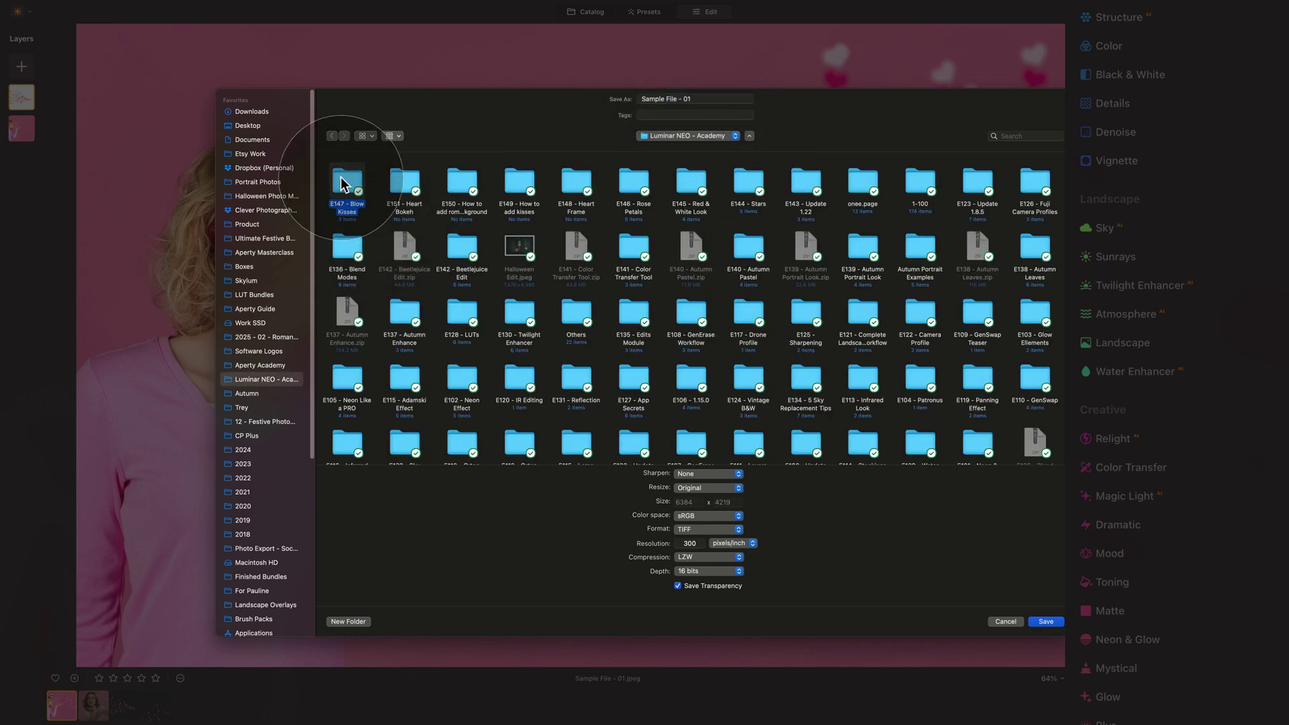
pyautogui.doubleClick(340, 174)
pyautogui.tripleClick(716, 98)
pyautogui.write('Mid Edit 1')
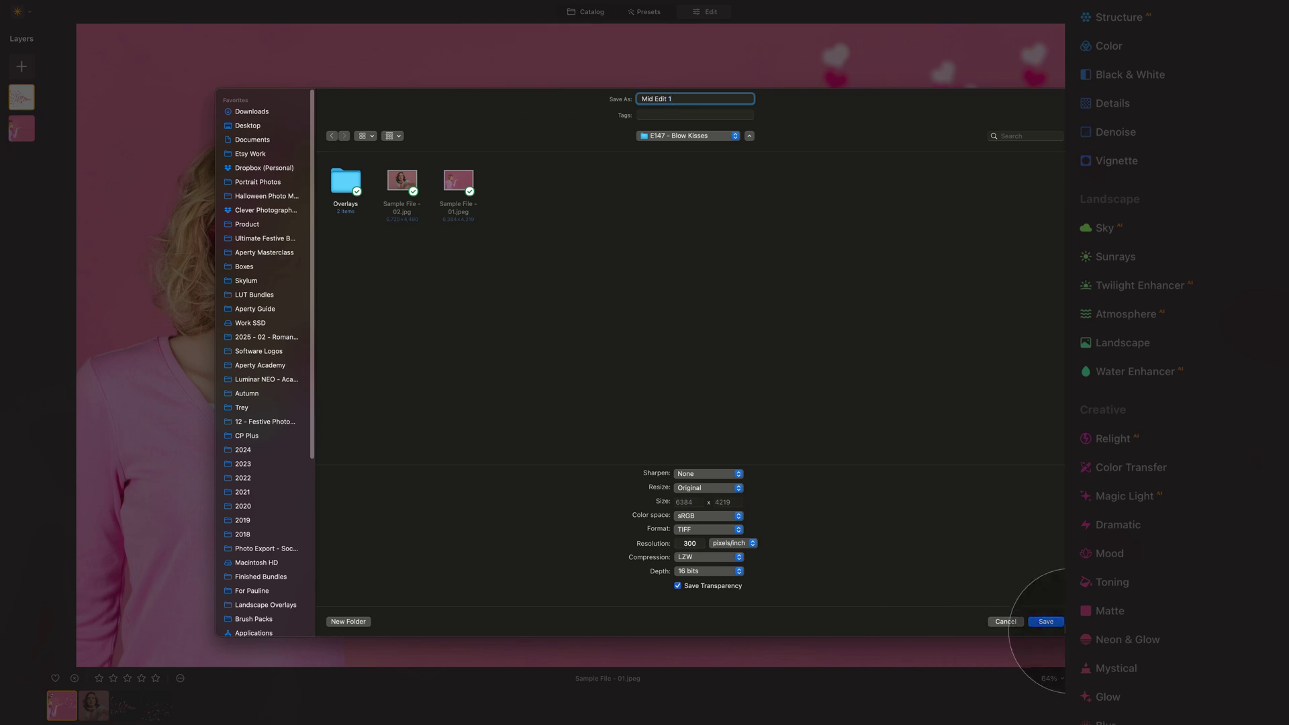
# Keep the export at Sharpen None, Resize Original and TIFF format.
pyautogui.moveTo(1063, 634); pyautogui.dragTo(944, 559)
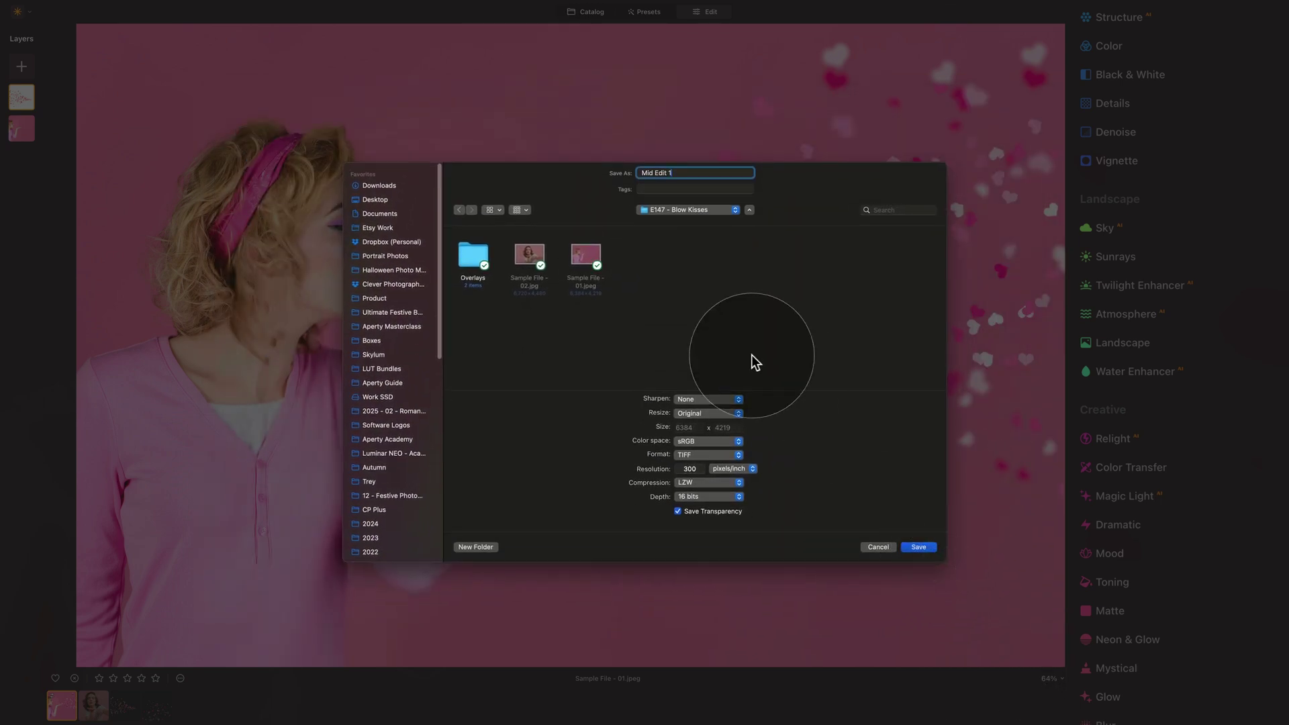
pyautogui.click(707, 401)
pyautogui.click(707, 397)
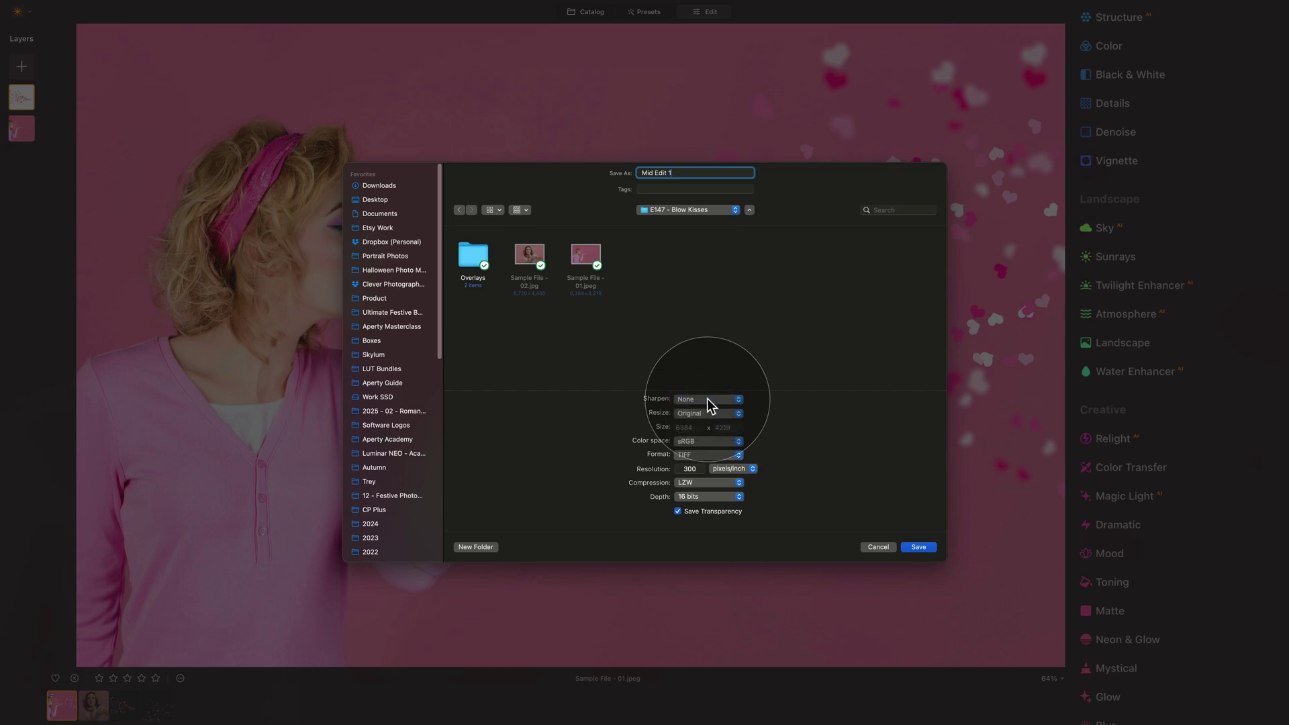
pyautogui.click(710, 412)
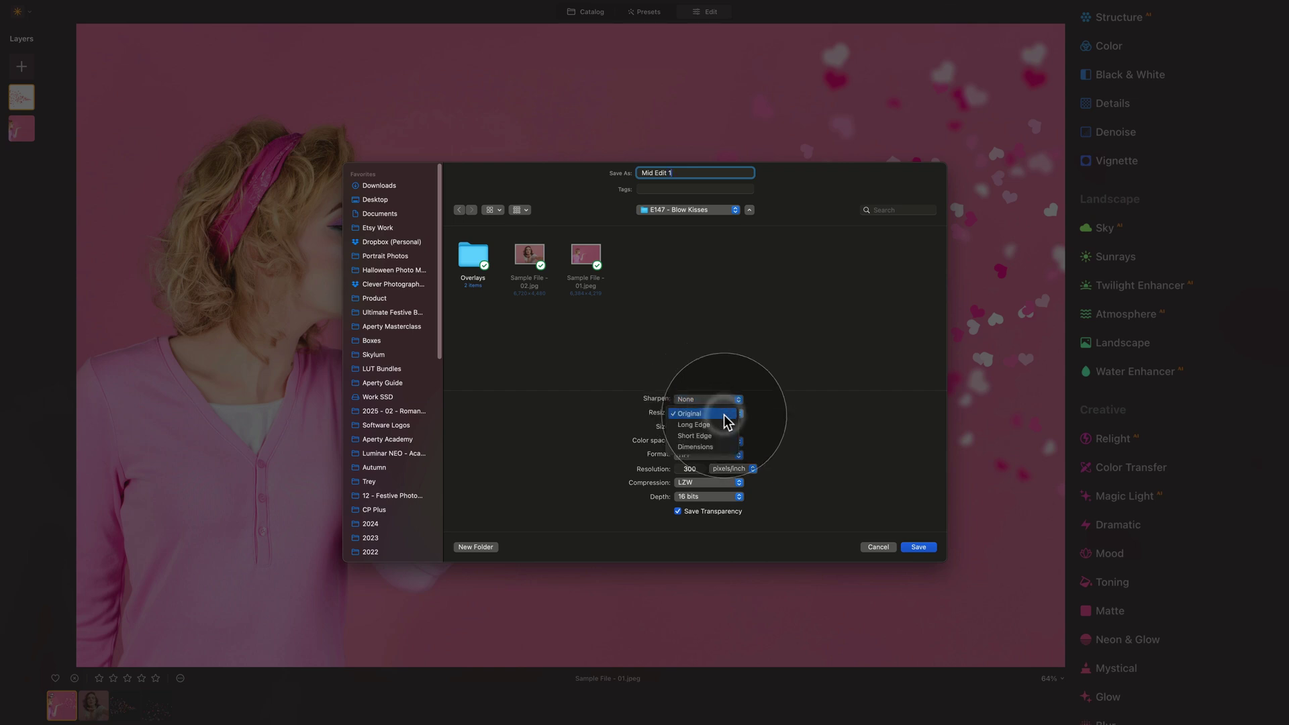
pyautogui.click(710, 410)
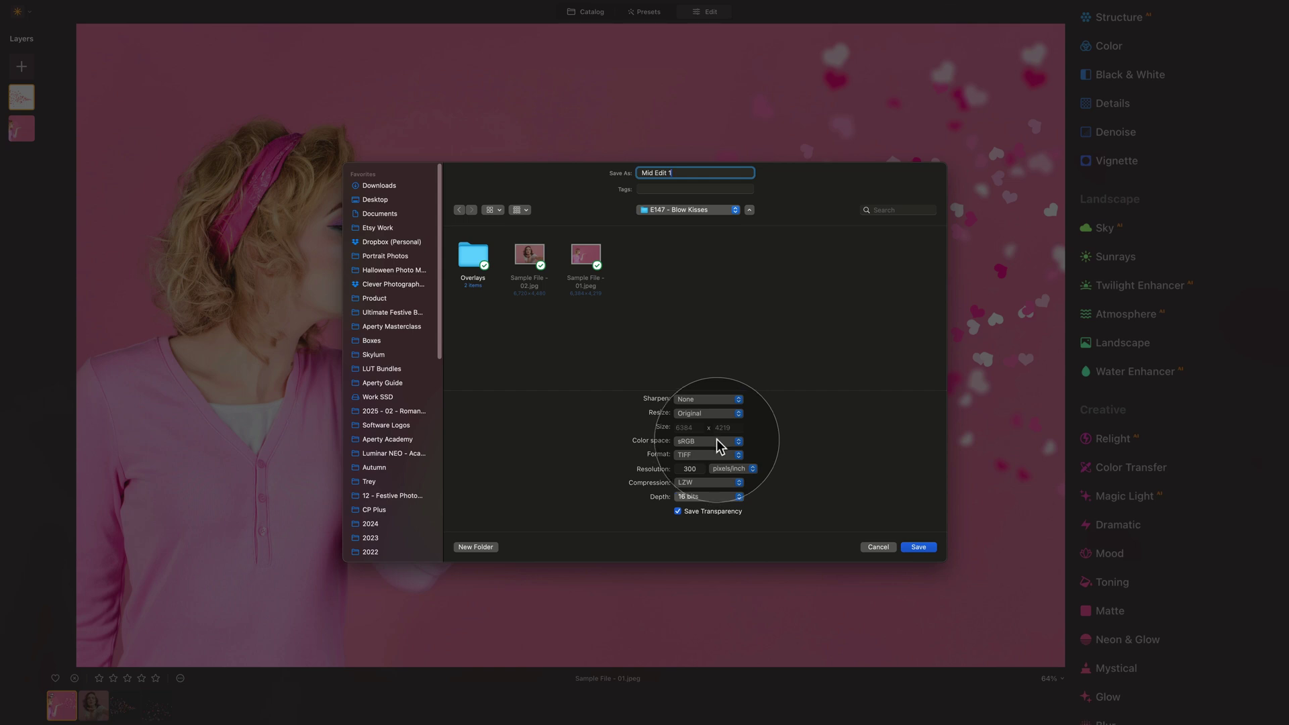
pyautogui.click(705, 455)
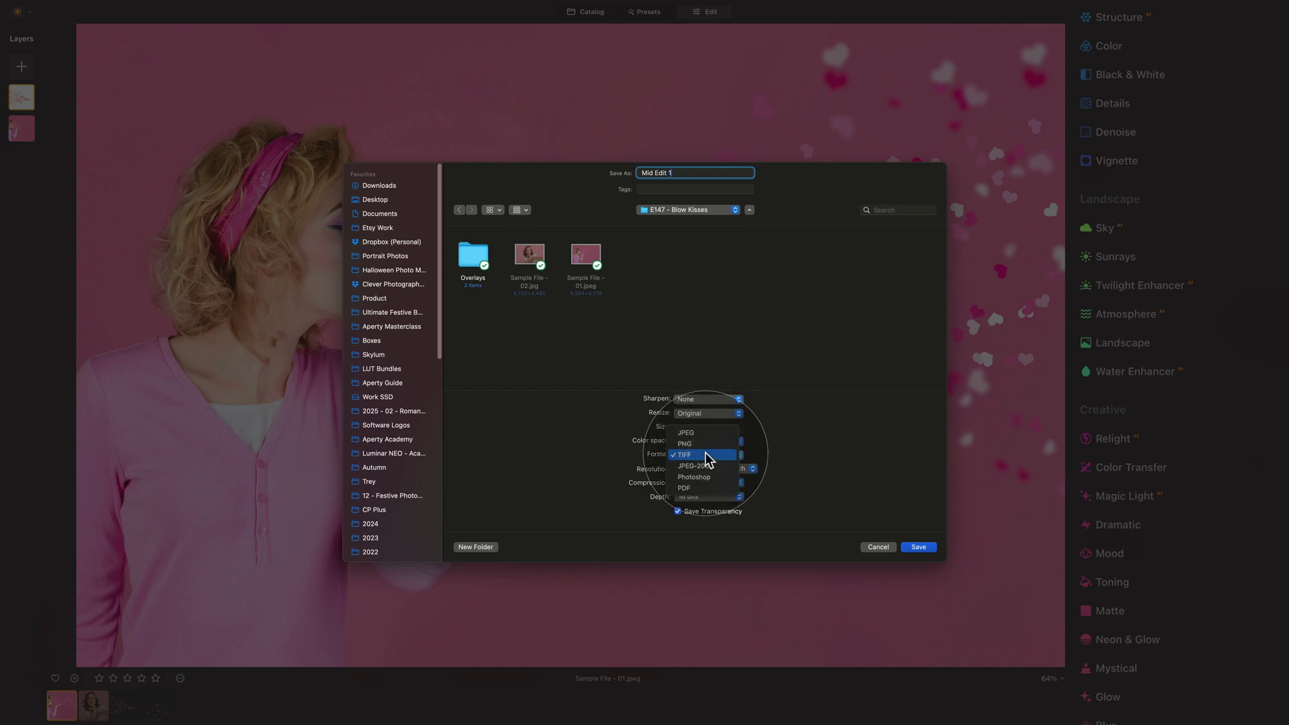
pyautogui.click(705, 455)
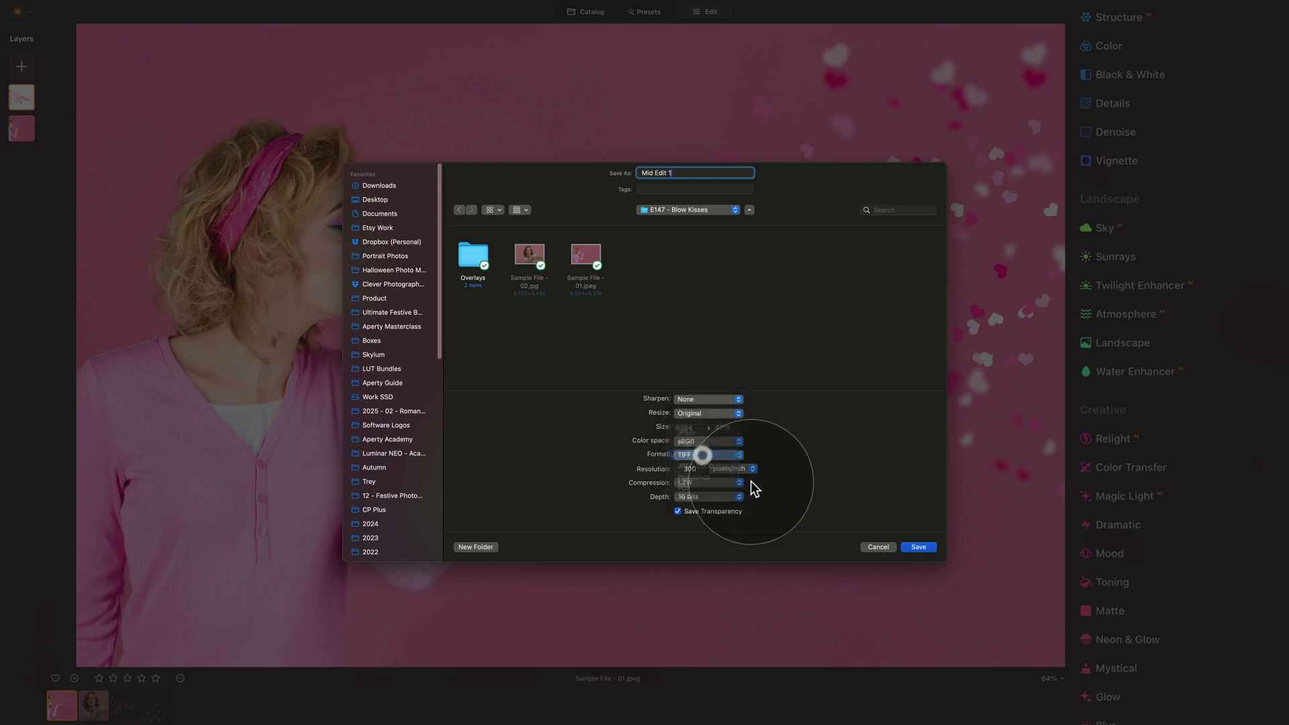
# Use 300 ppi and LZW compression, turn off Save Transparency, and save the TIFF.
pyautogui.doubleClick(698, 470)
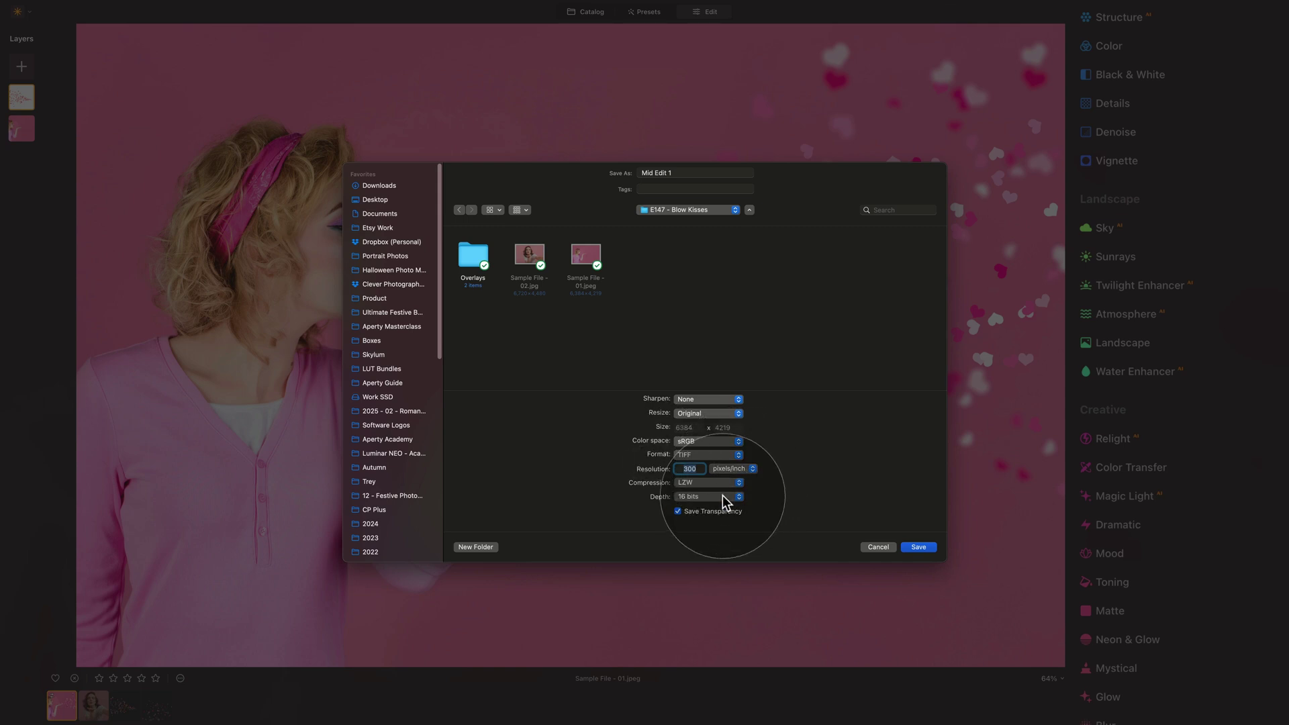
pyautogui.click(721, 482)
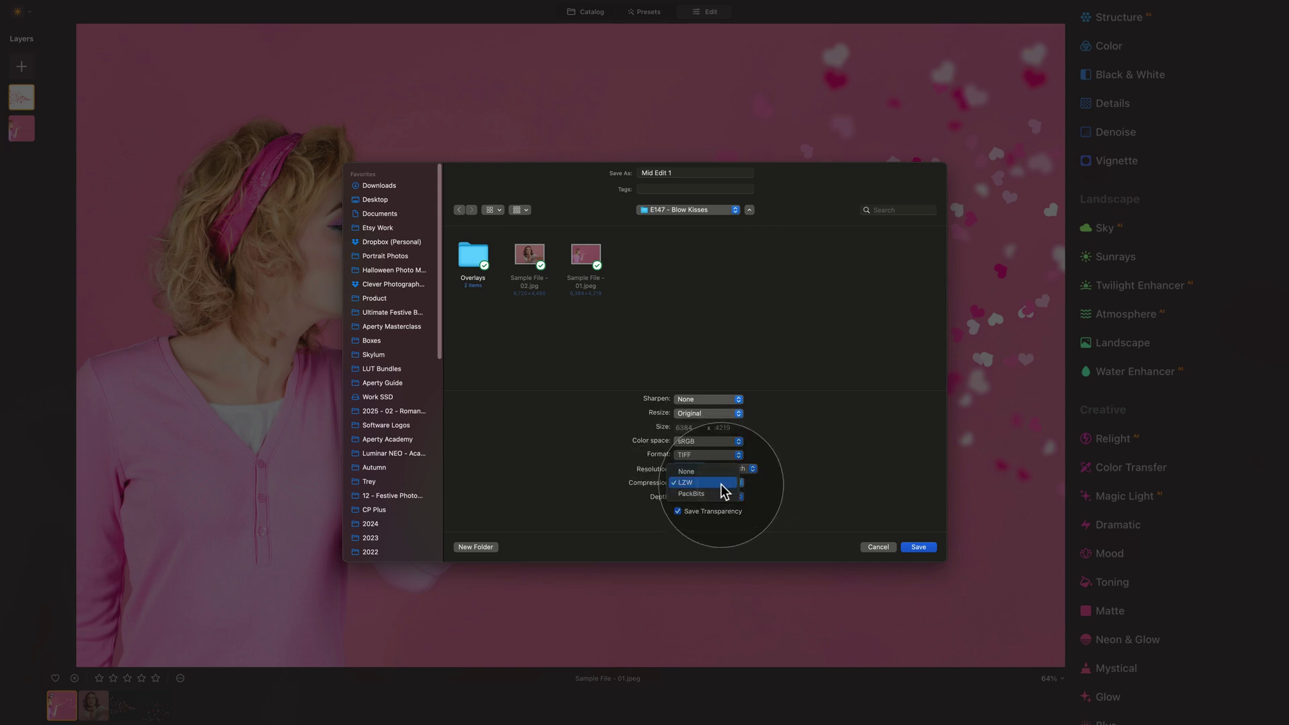
pyautogui.click(722, 484)
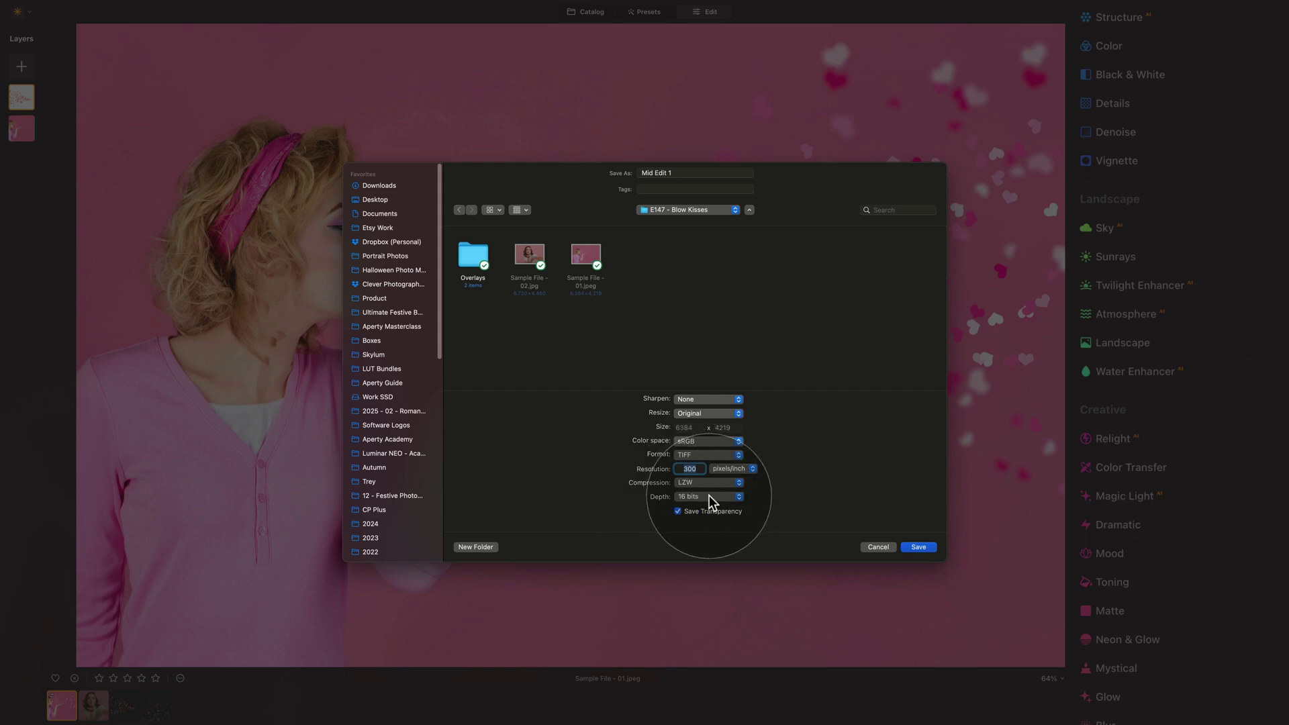
pyautogui.click(678, 512)
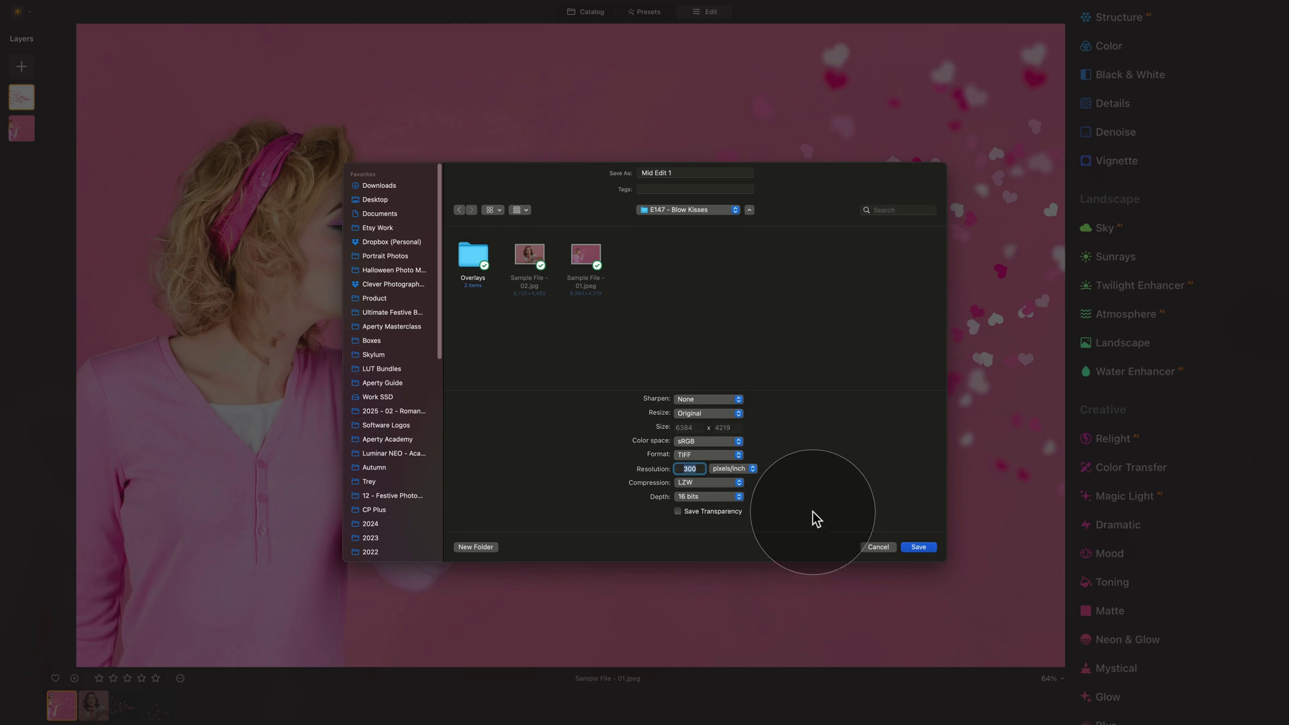
pyautogui.click(918, 547)
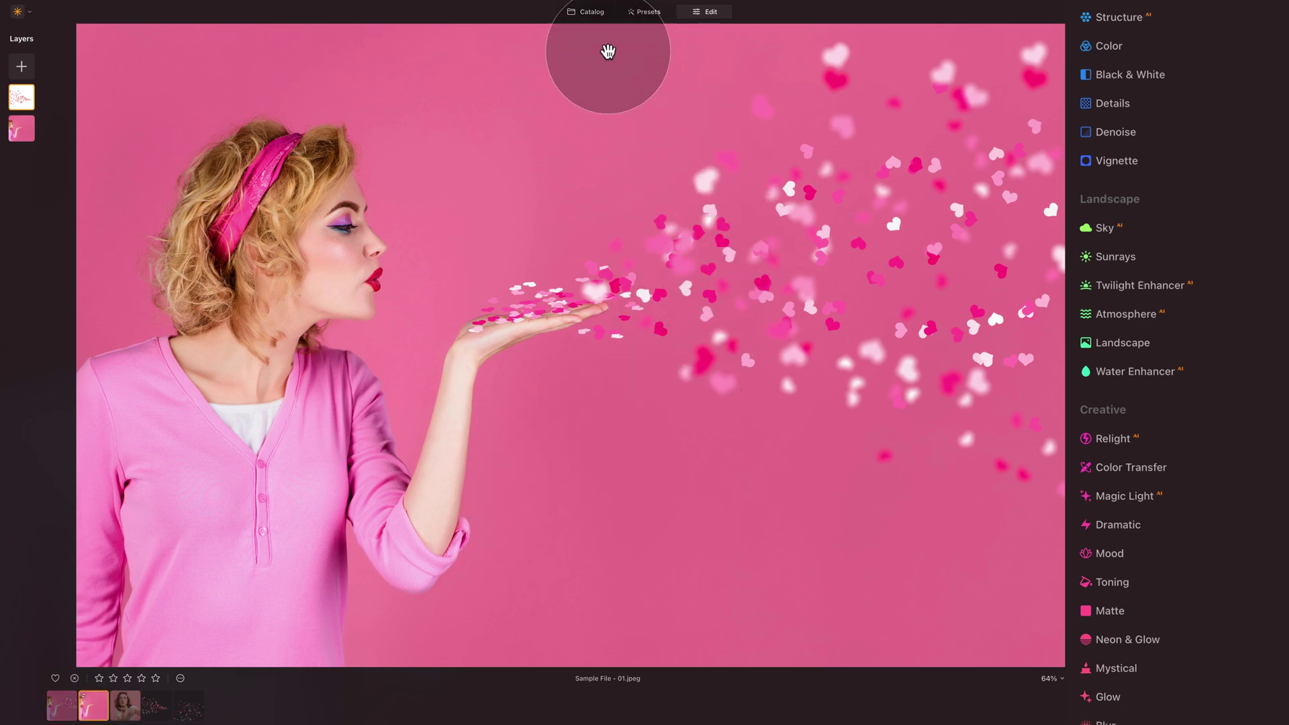
# Select the Mid Edit 1 thumbnail in the Catalog and open it in the Edit view.
pyautogui.click(584, 12)
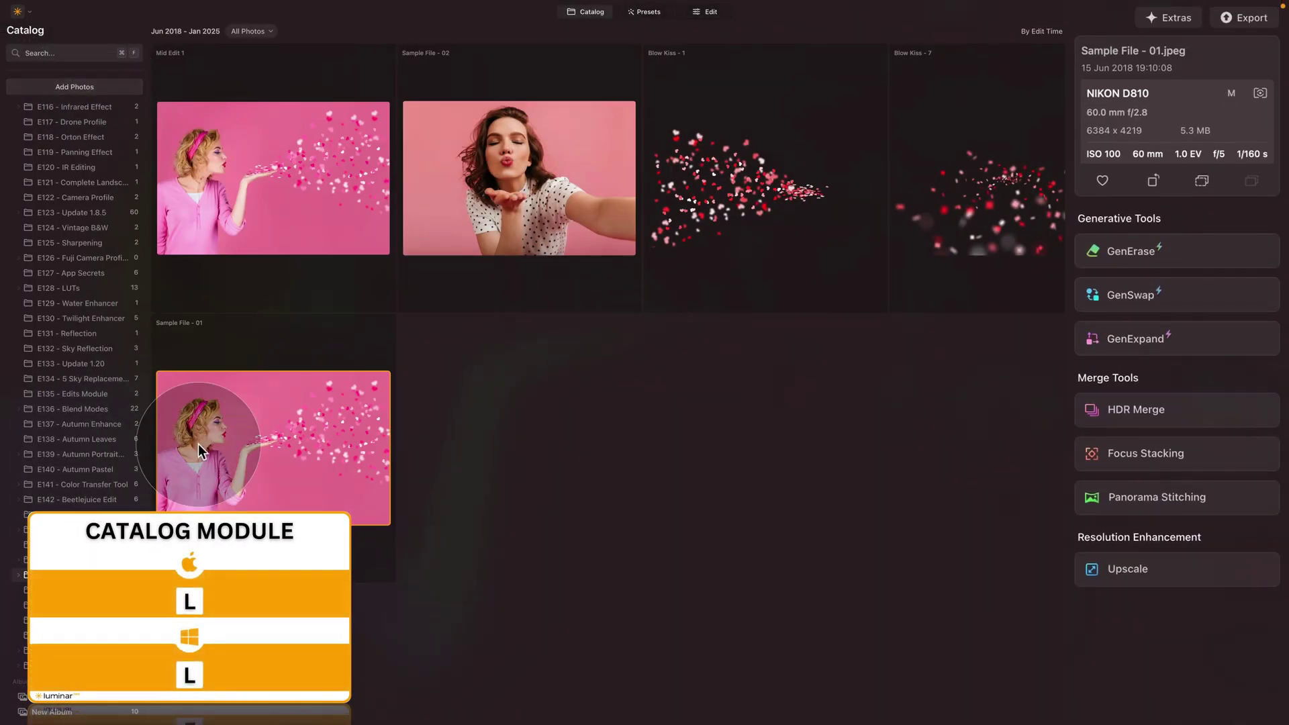
pyautogui.click(214, 140)
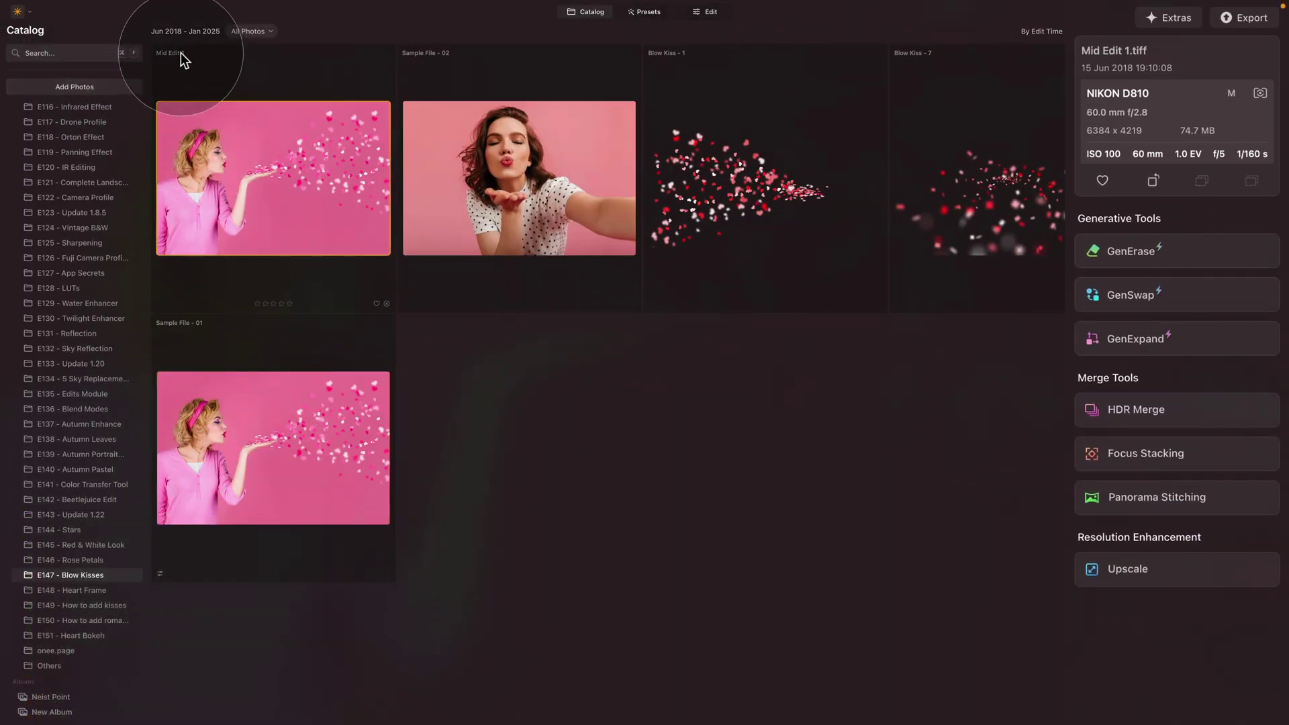
pyautogui.click(697, 14)
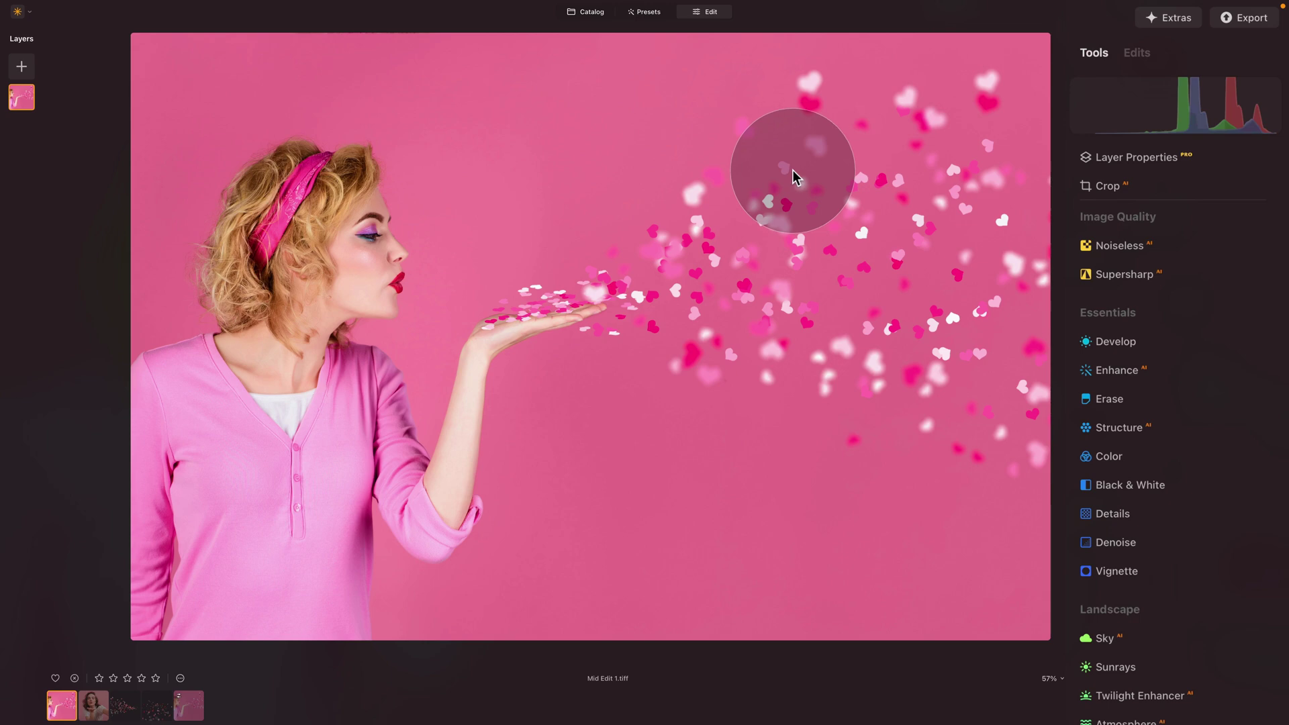
# Apply the Creative Mystical effect at Amount 30 and collapse its settings.
pyautogui.scroll(-5, 1174, 596)
pyautogui.scroll(-8, 1173, 596)
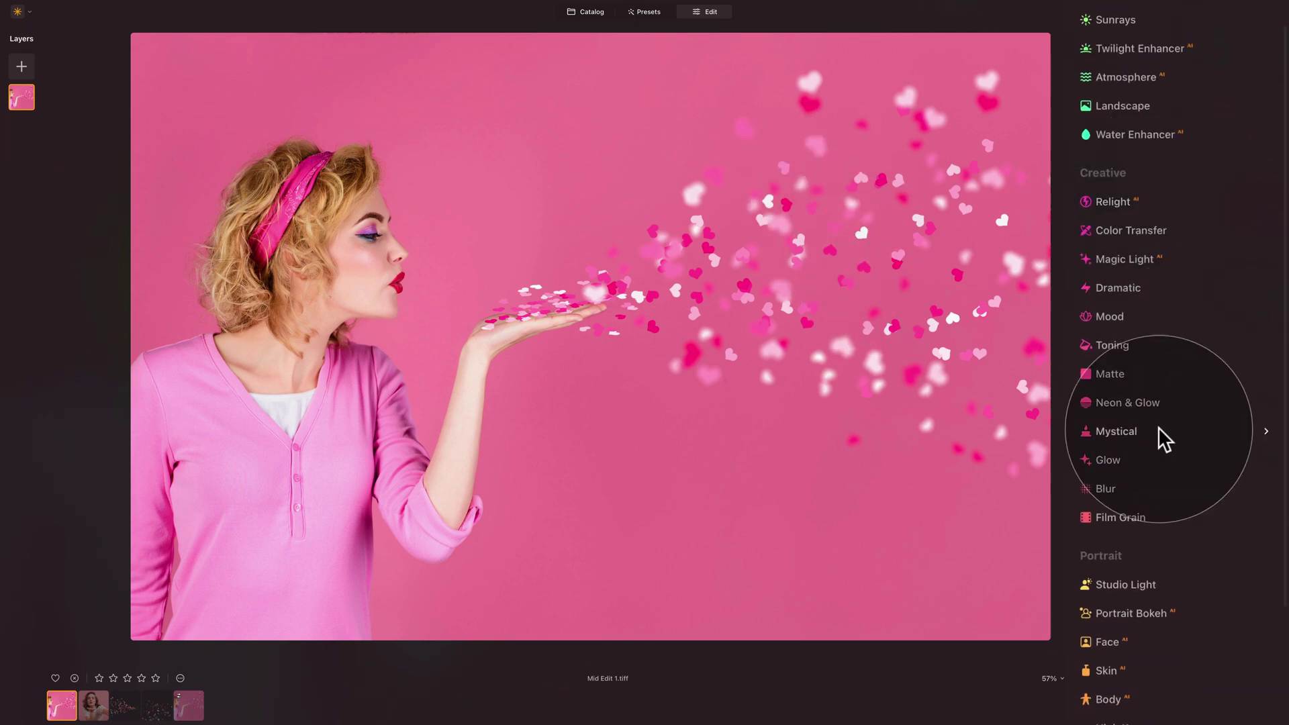
pyautogui.click(1134, 445)
pyautogui.scroll(-3, 1142, 407)
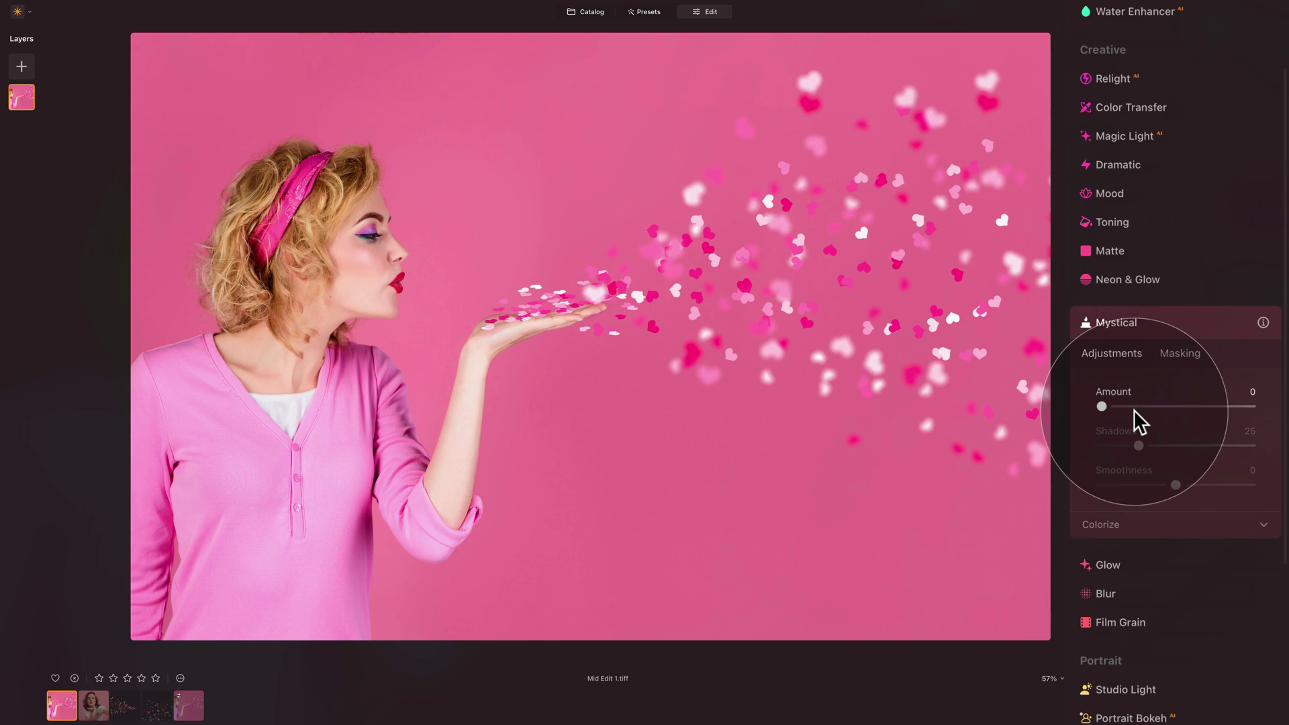
pyautogui.moveTo(1128, 406)
pyautogui.mouseDown()
pyautogui.moveTo(1166, 408)
pyautogui.moveTo(1147, 407)
pyautogui.mouseUp()
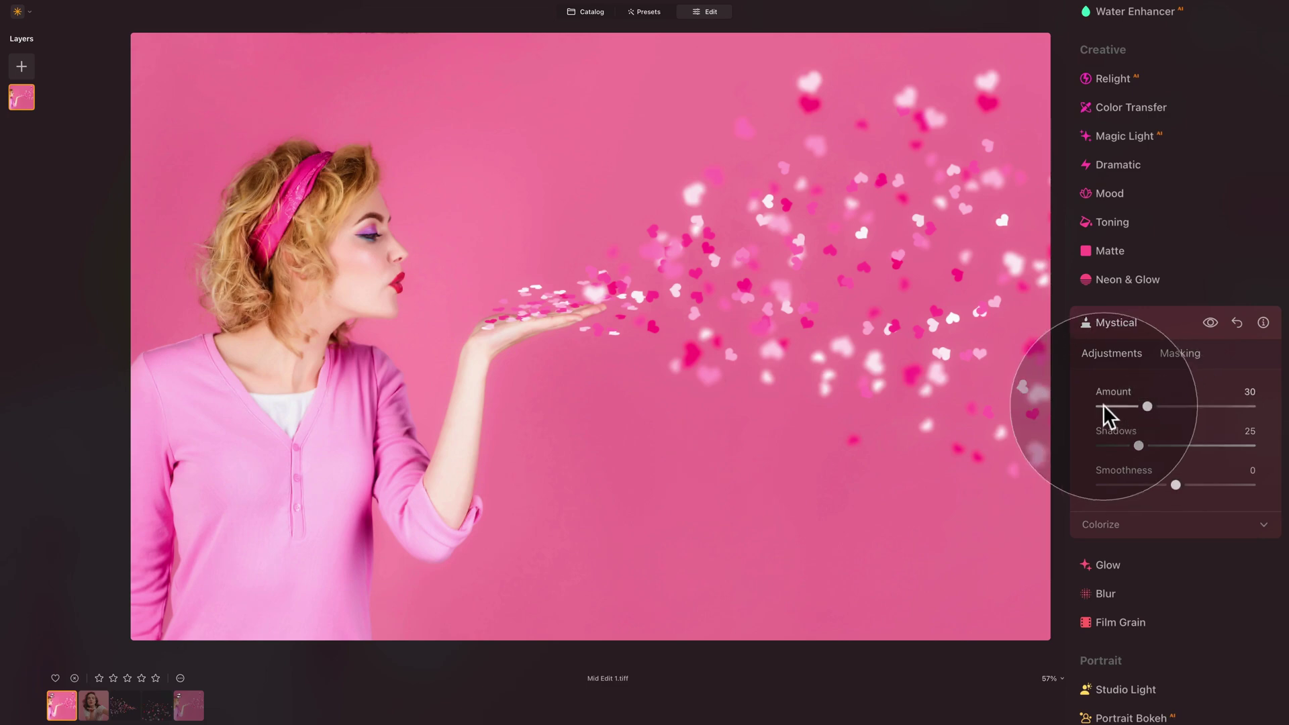
pyautogui.click(1135, 321)
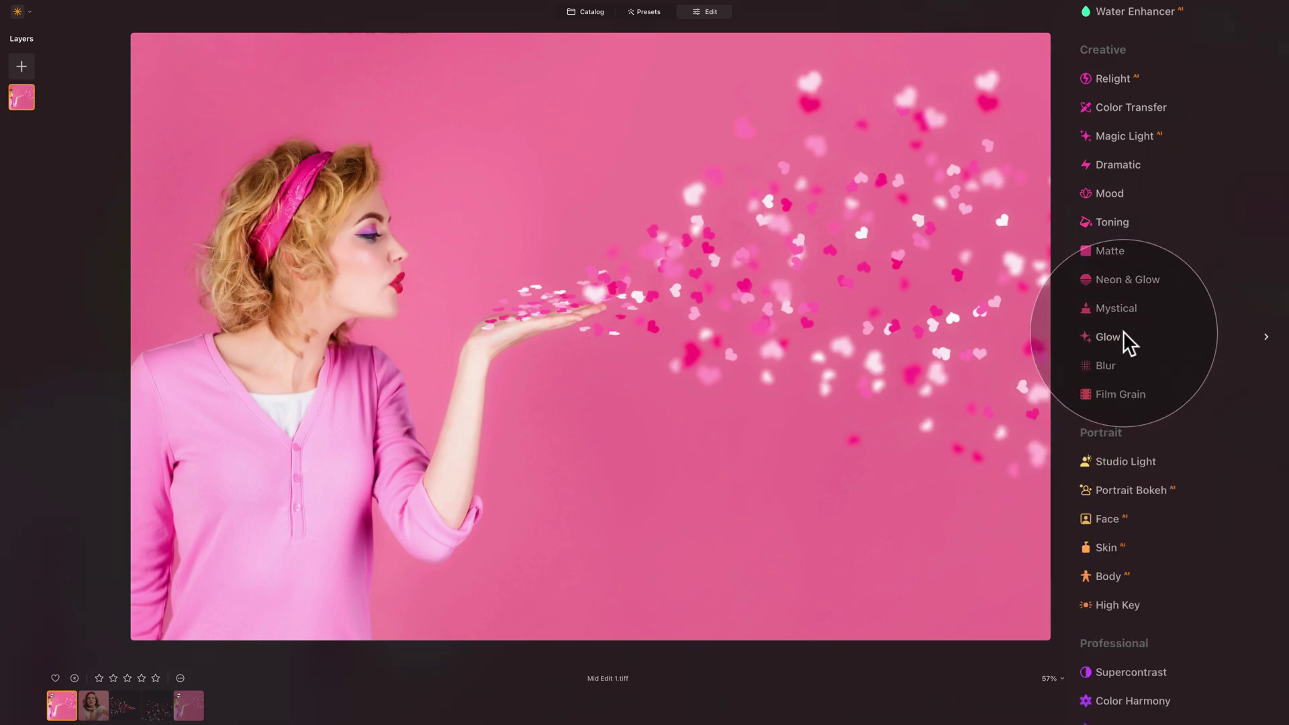
# Expand Glow and try the Orton Effect Soft type at an amount of about 21.
pyautogui.click(1122, 333)
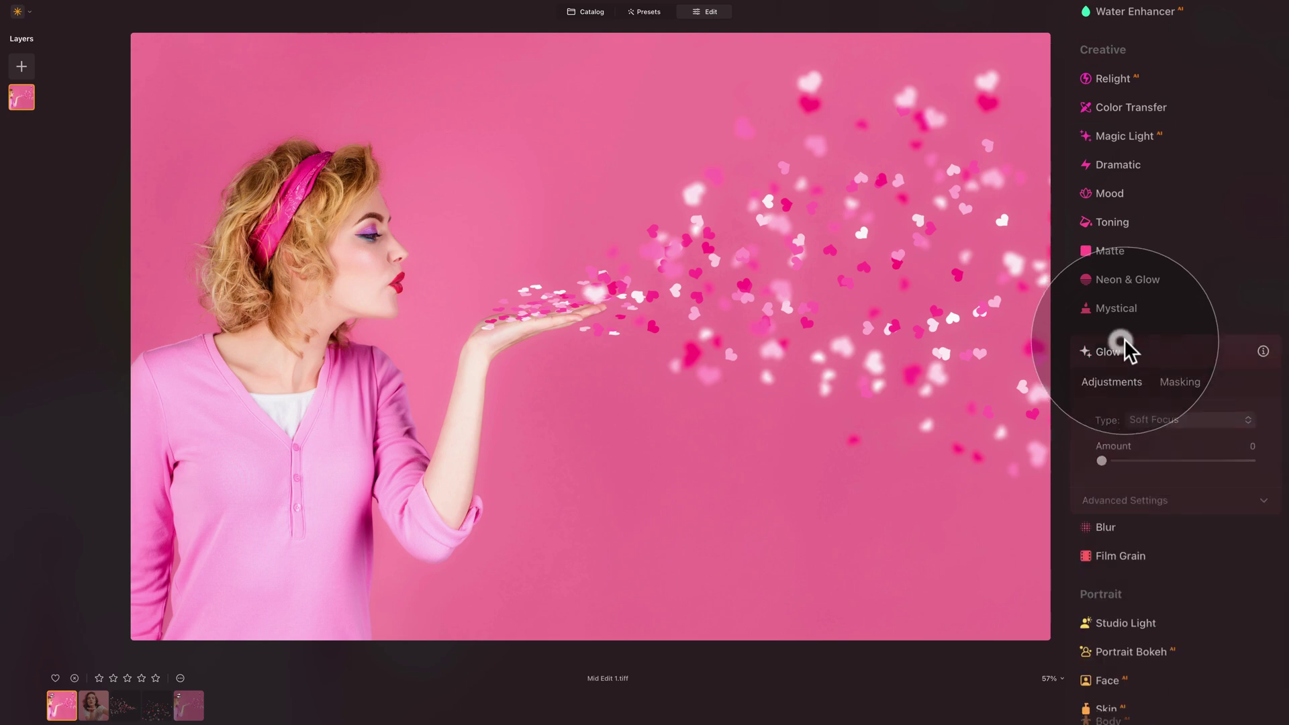
pyautogui.scroll(-1, 1128, 345)
pyautogui.scroll(-1, 1167, 400)
pyautogui.click(1164, 375)
pyautogui.click(1181, 443)
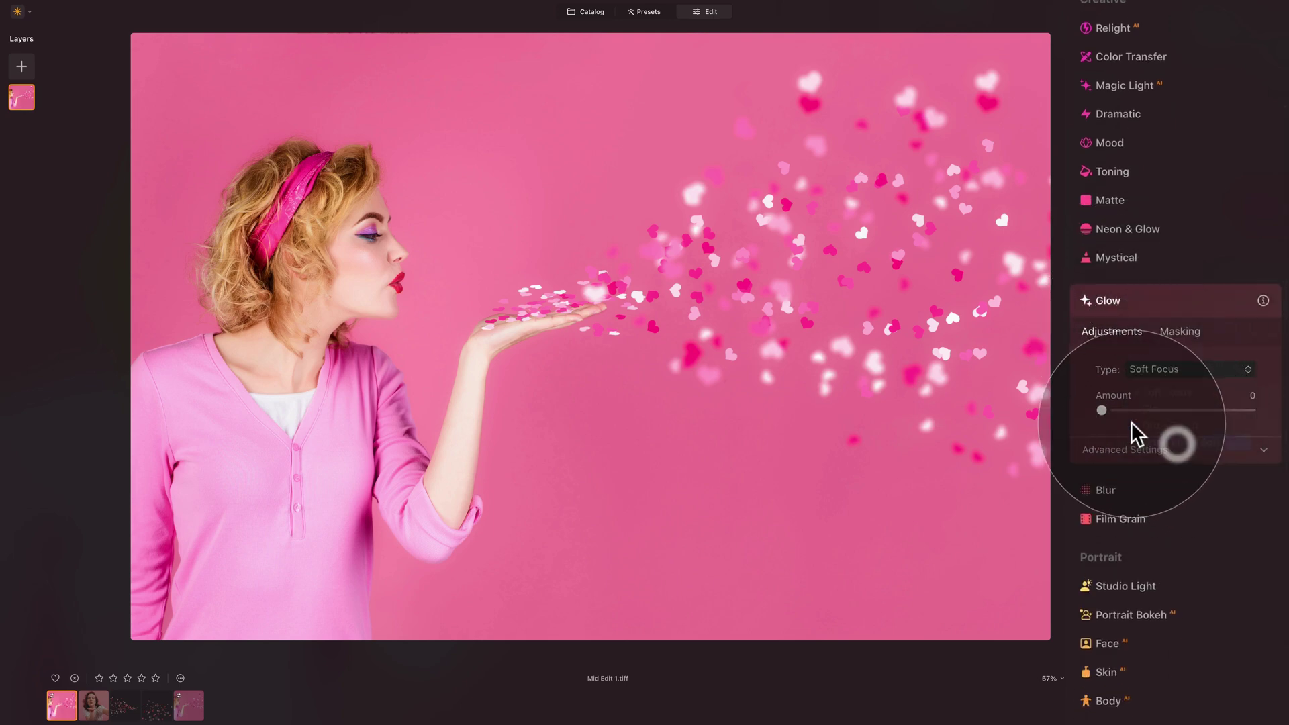
pyautogui.click(1127, 411)
pyautogui.moveTo(1125, 407); pyautogui.dragTo(1124, 408)
# Try the Orton Effect type, then settle on Soft Focus at Amount 19.
pyautogui.click(1180, 366)
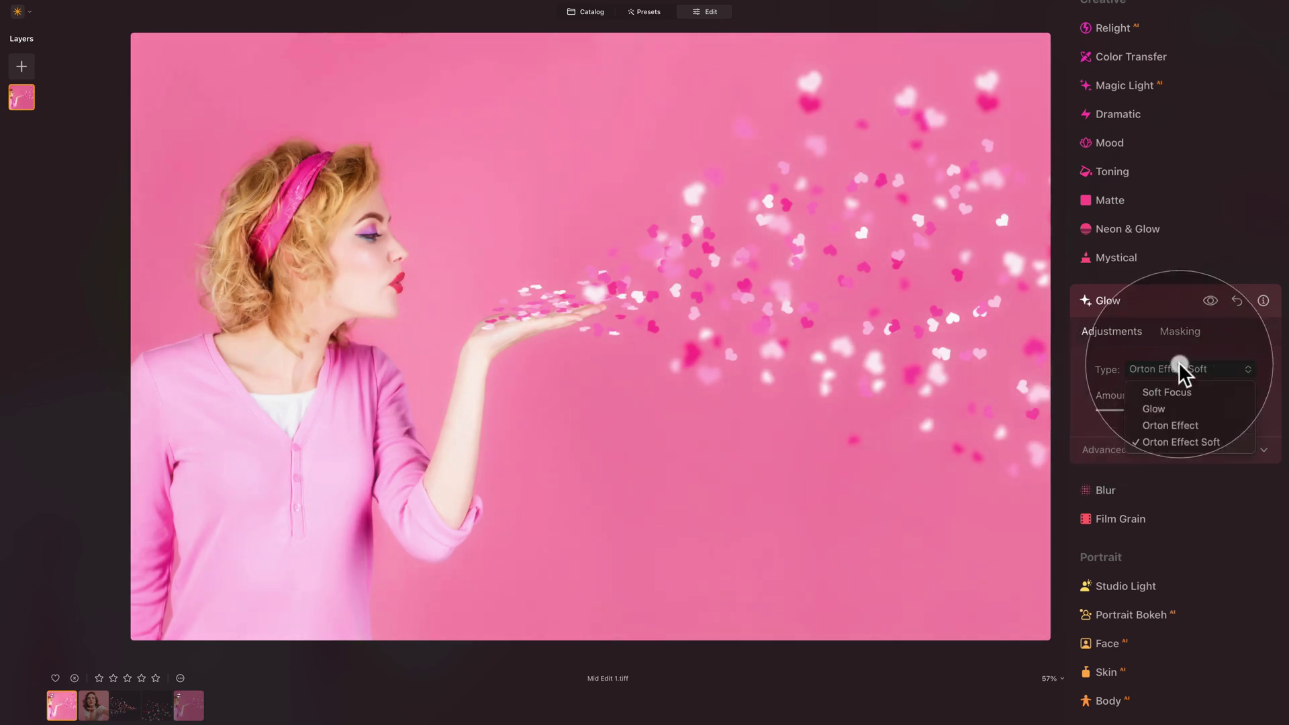
pyautogui.click(1184, 425)
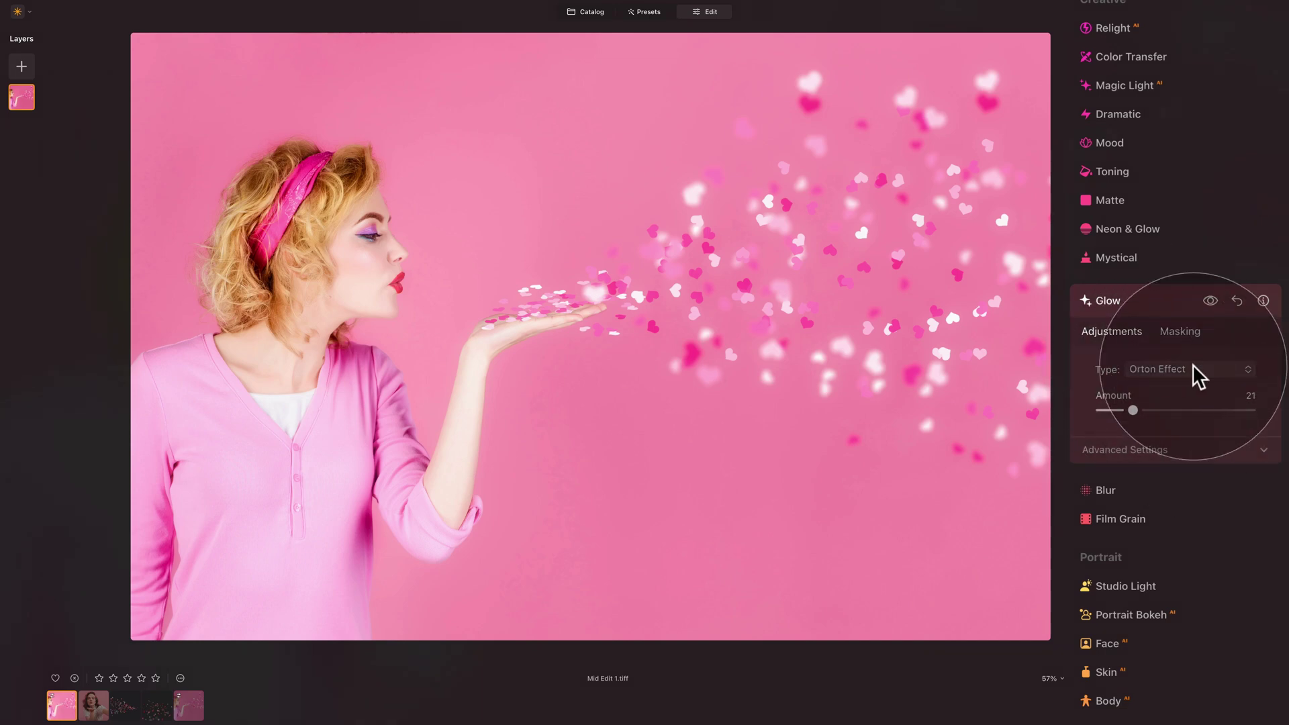
pyautogui.click(1194, 369)
pyautogui.click(1183, 391)
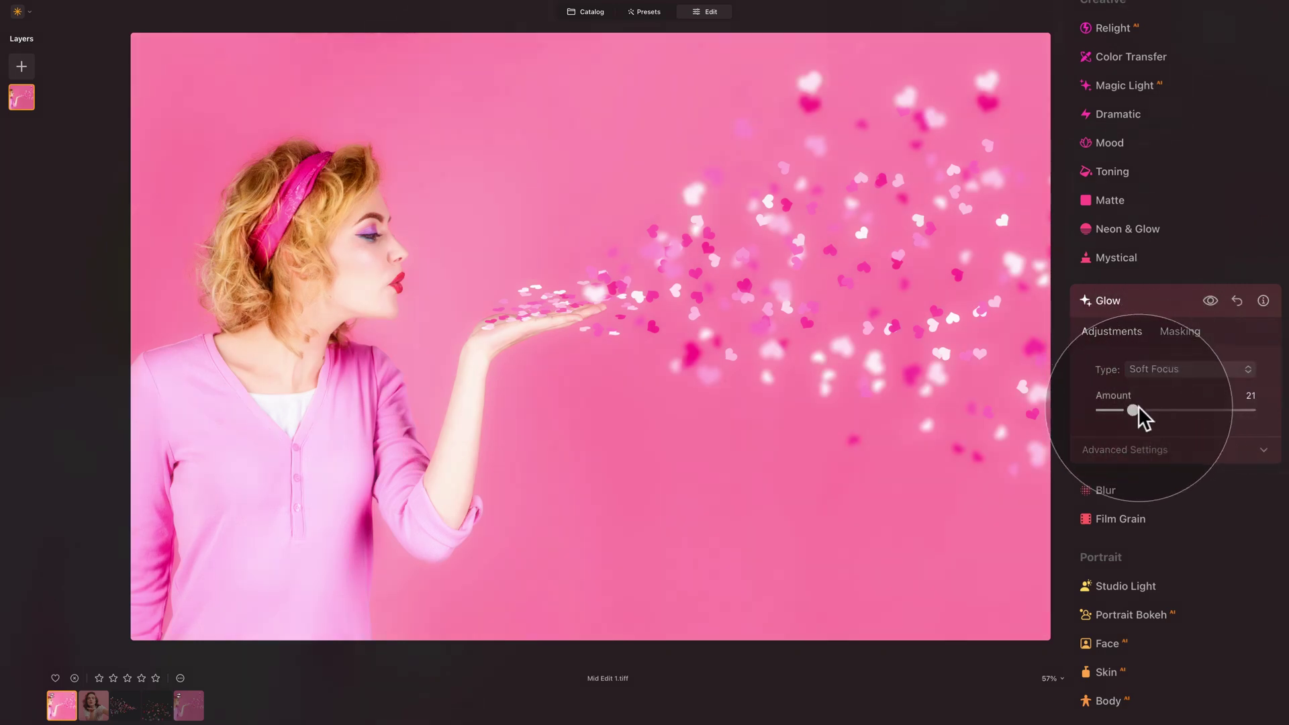
pyautogui.moveTo(1135, 411); pyautogui.dragTo(1135, 410)
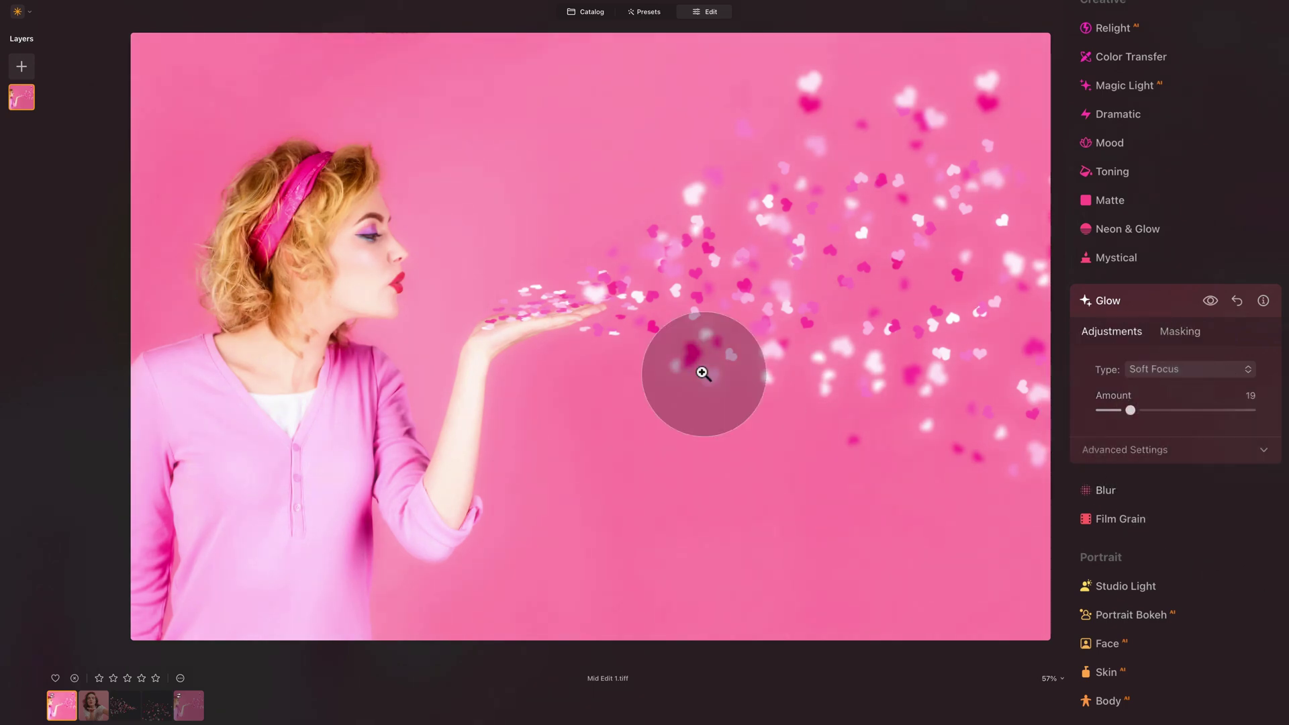
# Add a Glow brush mask at Size 266, Strength 25, painted from the hearts onto the hand.
pyautogui.click(1172, 333)
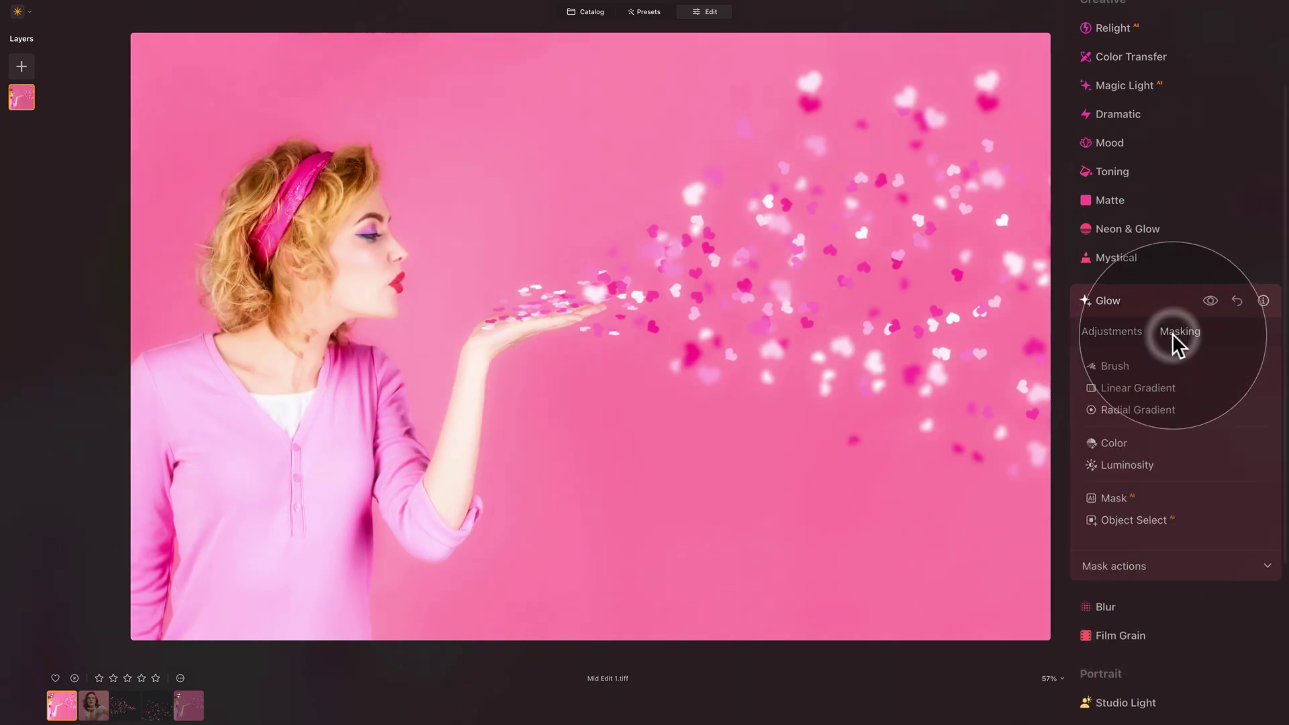
pyautogui.click(1135, 368)
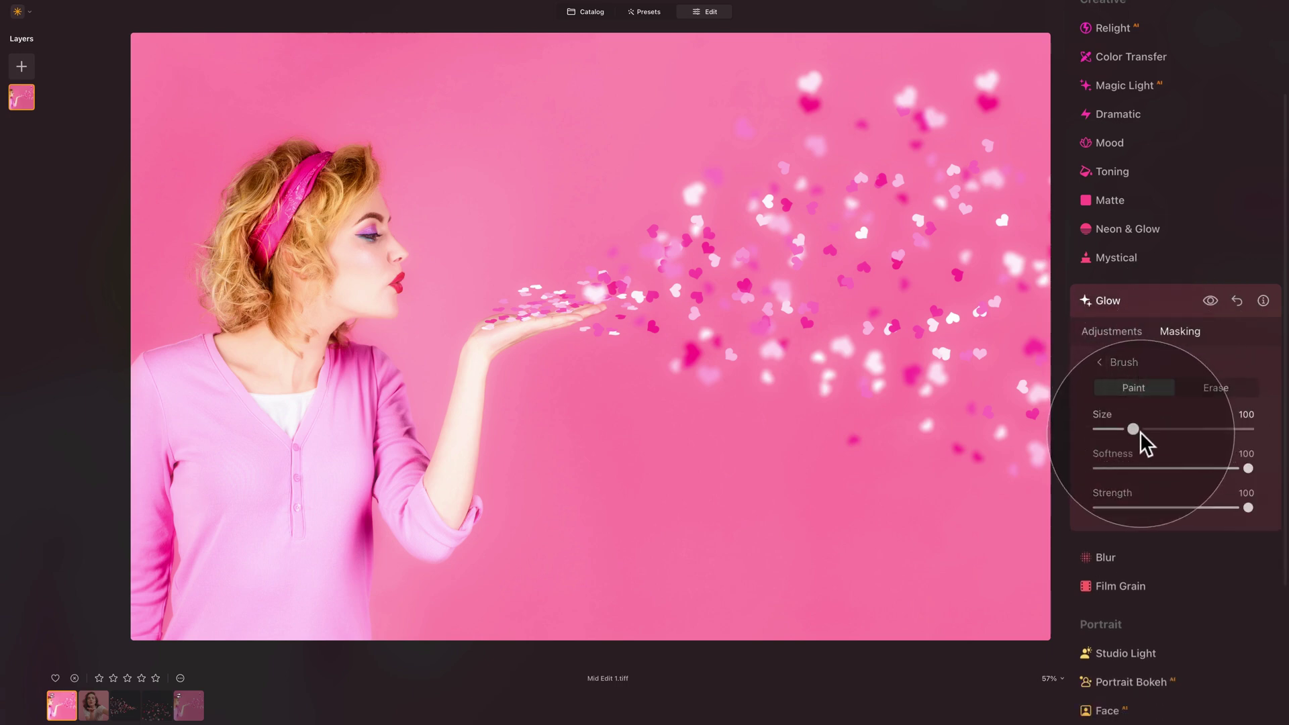
pyautogui.moveTo(1140, 433); pyautogui.dragTo(1198, 429)
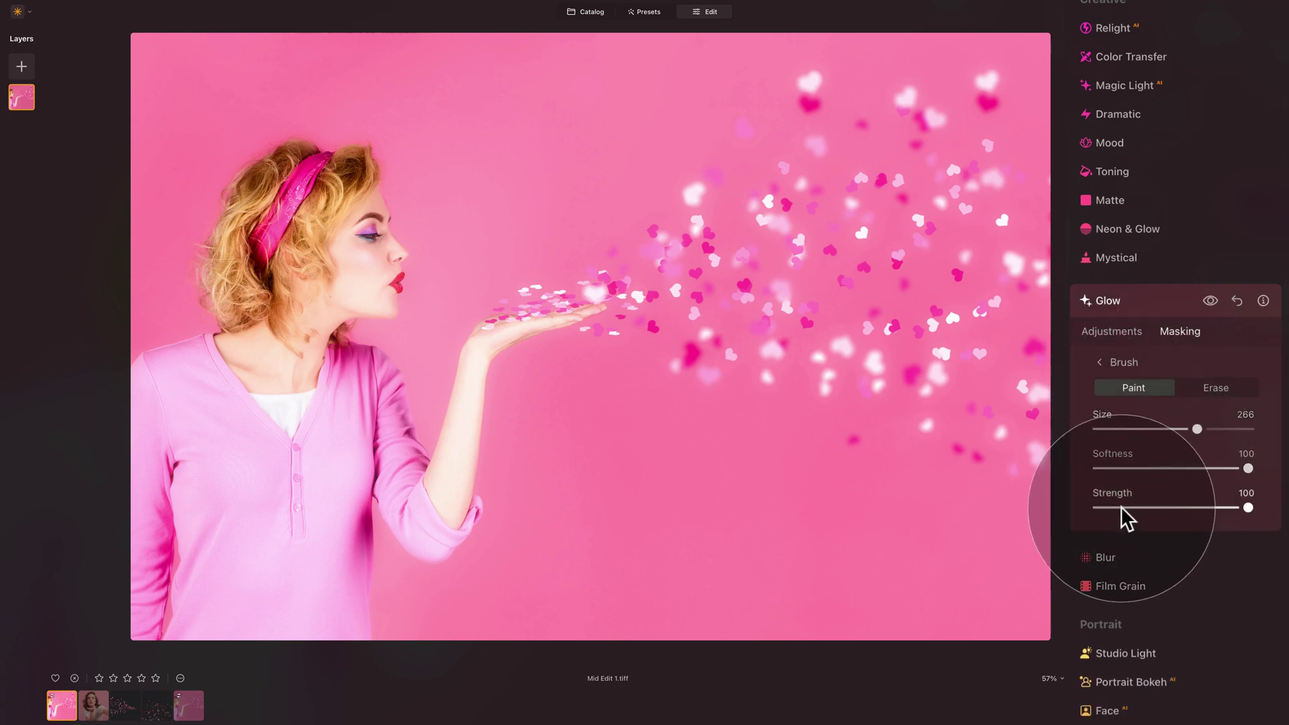
pyautogui.moveTo(1126, 508); pyautogui.dragTo(1134, 508)
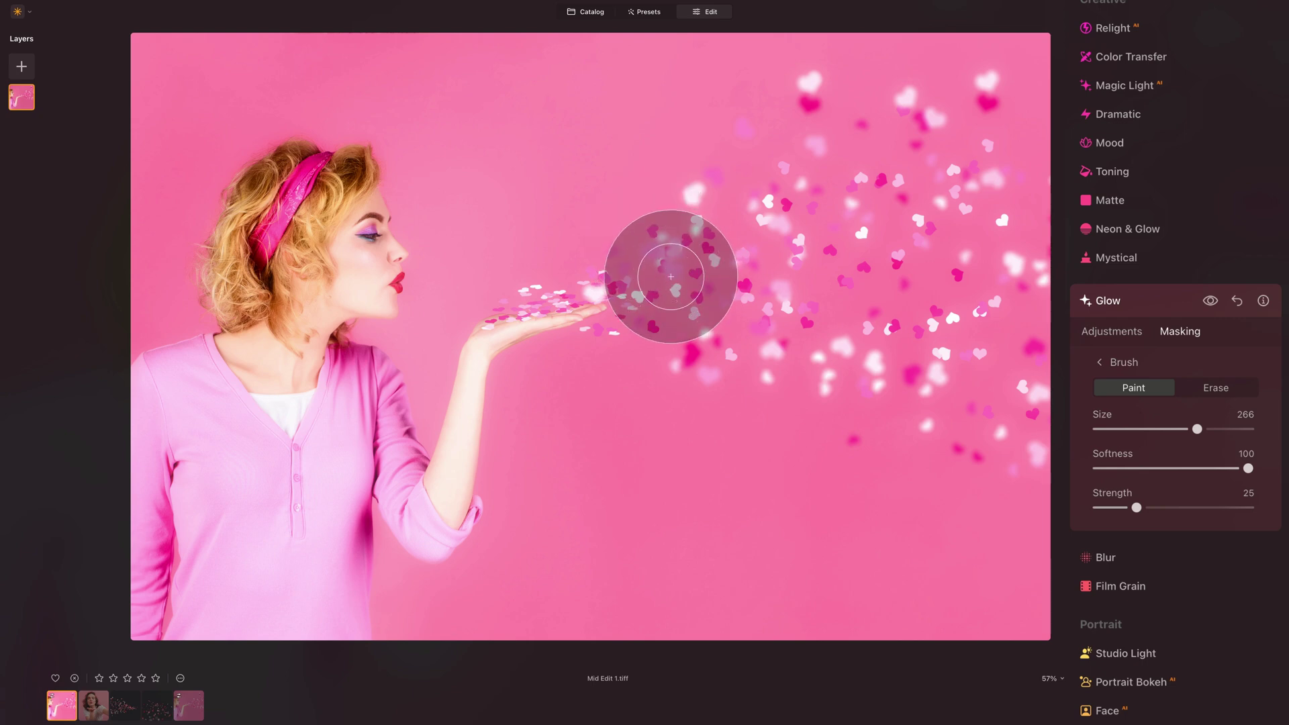
pyautogui.click(670, 277)
pyautogui.moveTo(675, 275)
pyautogui.mouseDown()
pyautogui.moveTo(593, 280)
pyautogui.moveTo(625, 267)
pyautogui.moveTo(659, 263)
pyautogui.moveTo(544, 290)
pyautogui.mouseUp()
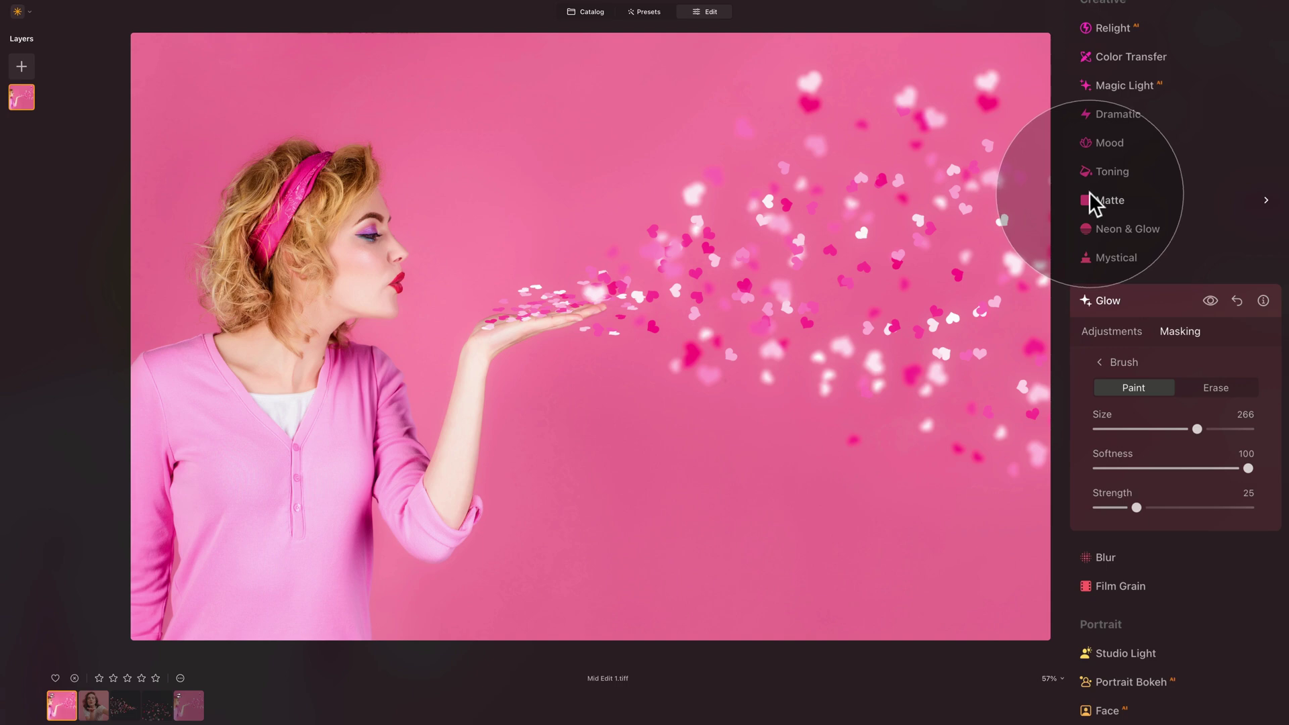
# Apply the Cinematic Toning Palm Springs LUT in Mood at Amount 20 with Saturation 10.
pyautogui.click(1139, 311)
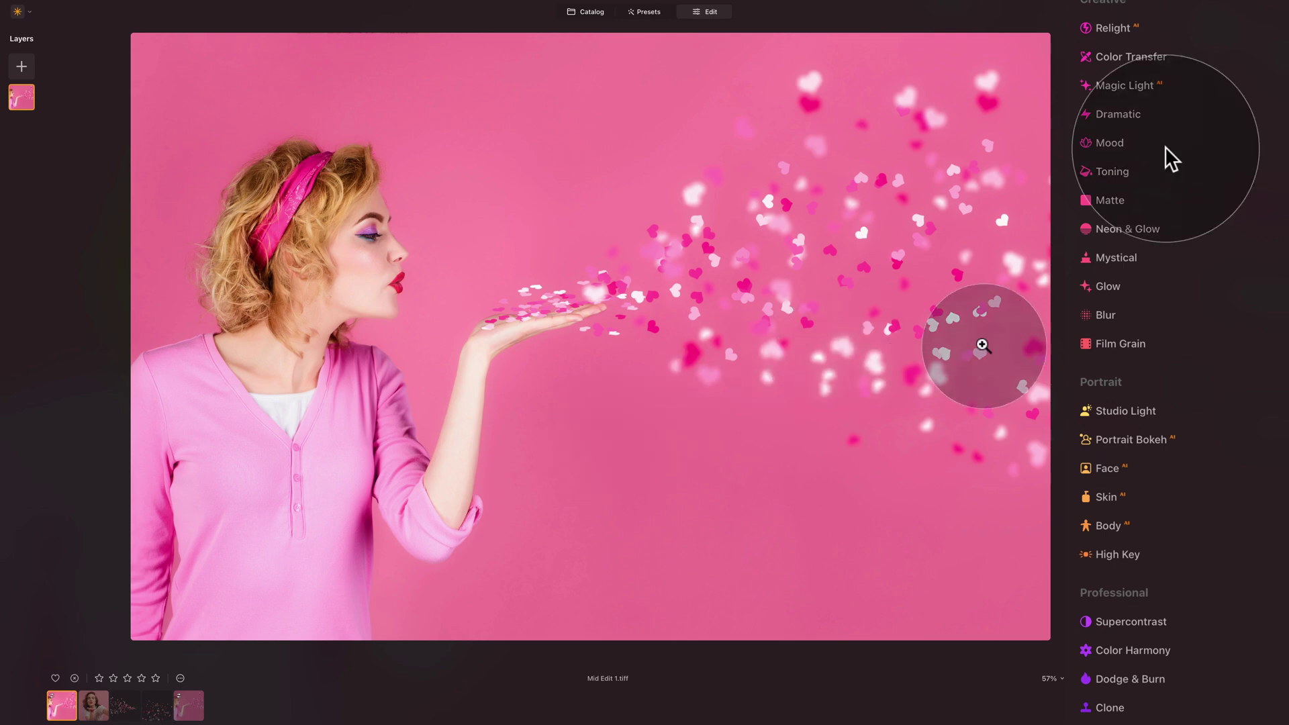
pyautogui.click(1104, 143)
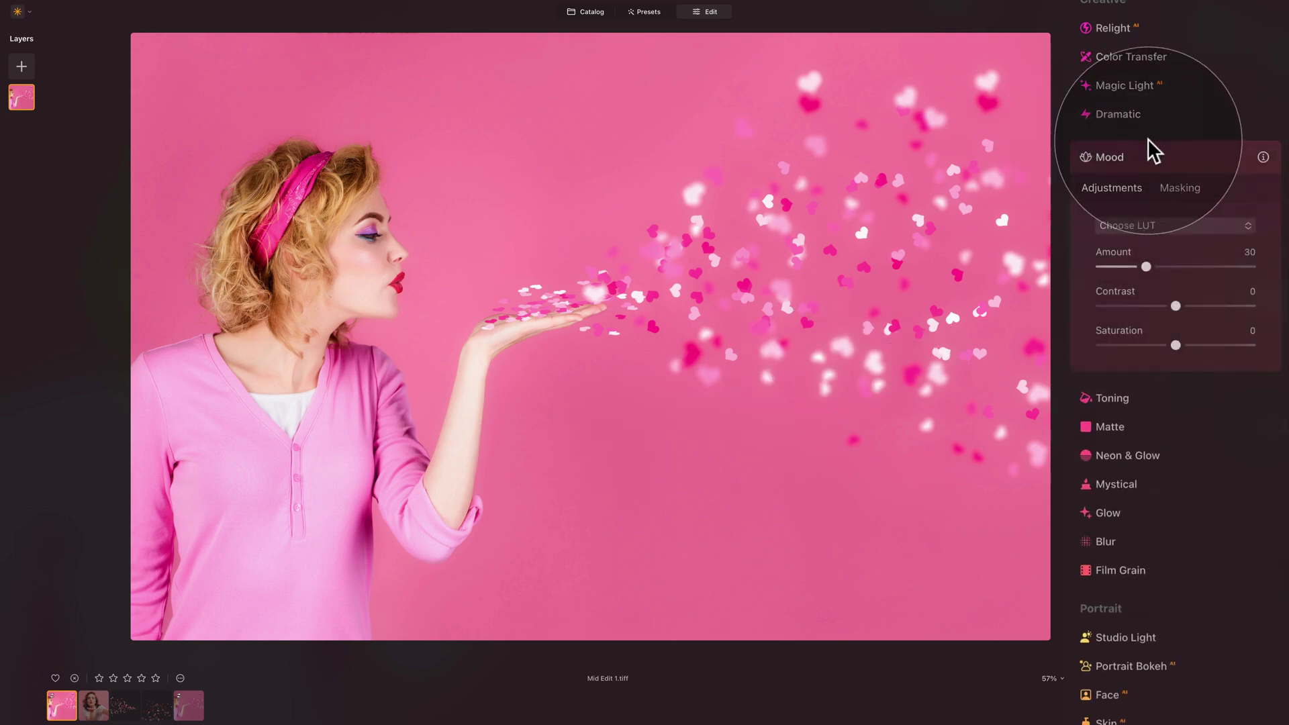
pyautogui.click(1175, 226)
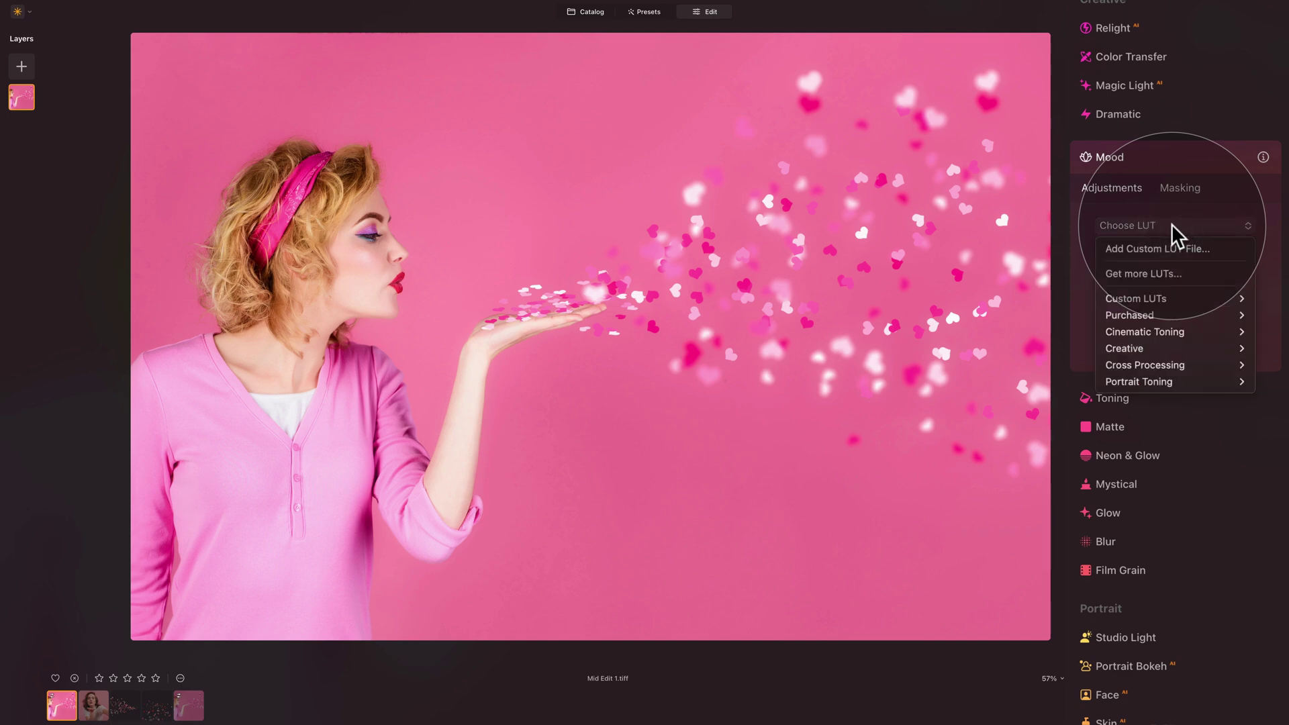
pyautogui.moveTo(1202, 339)
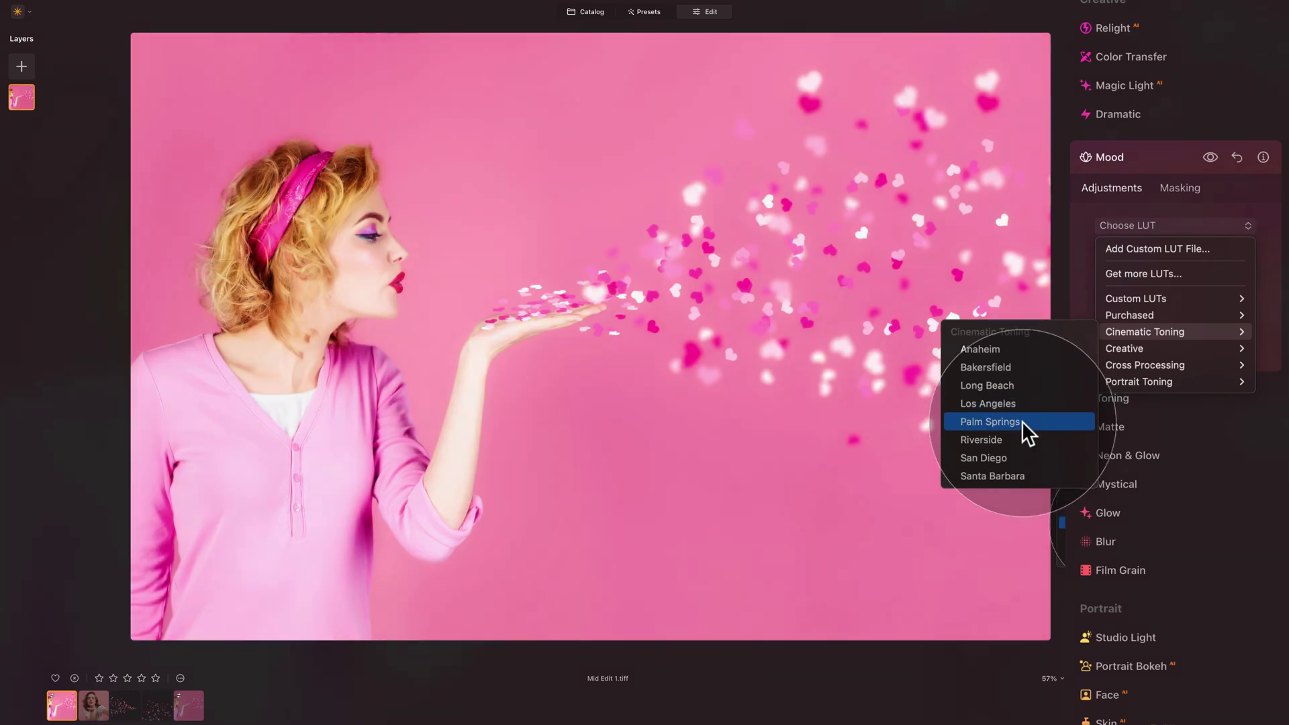
pyautogui.click(1021, 421)
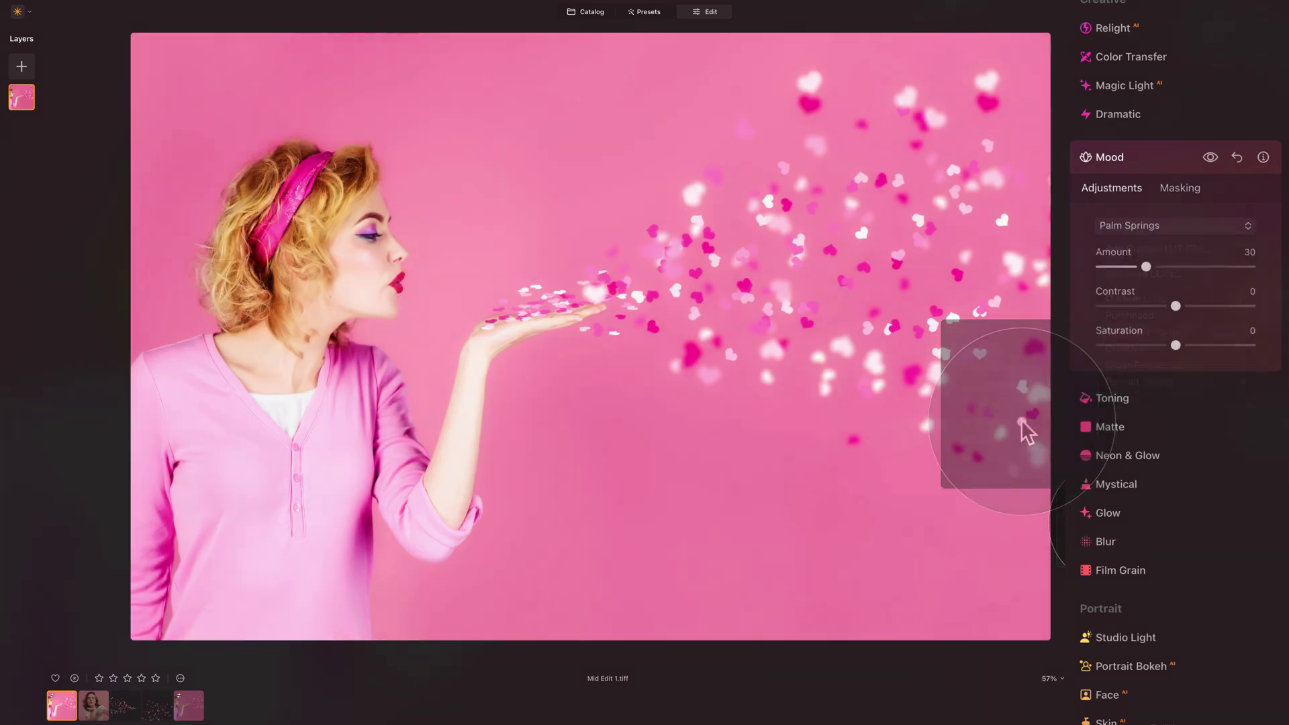
pyautogui.moveTo(1158, 267); pyautogui.dragTo(1116, 267)
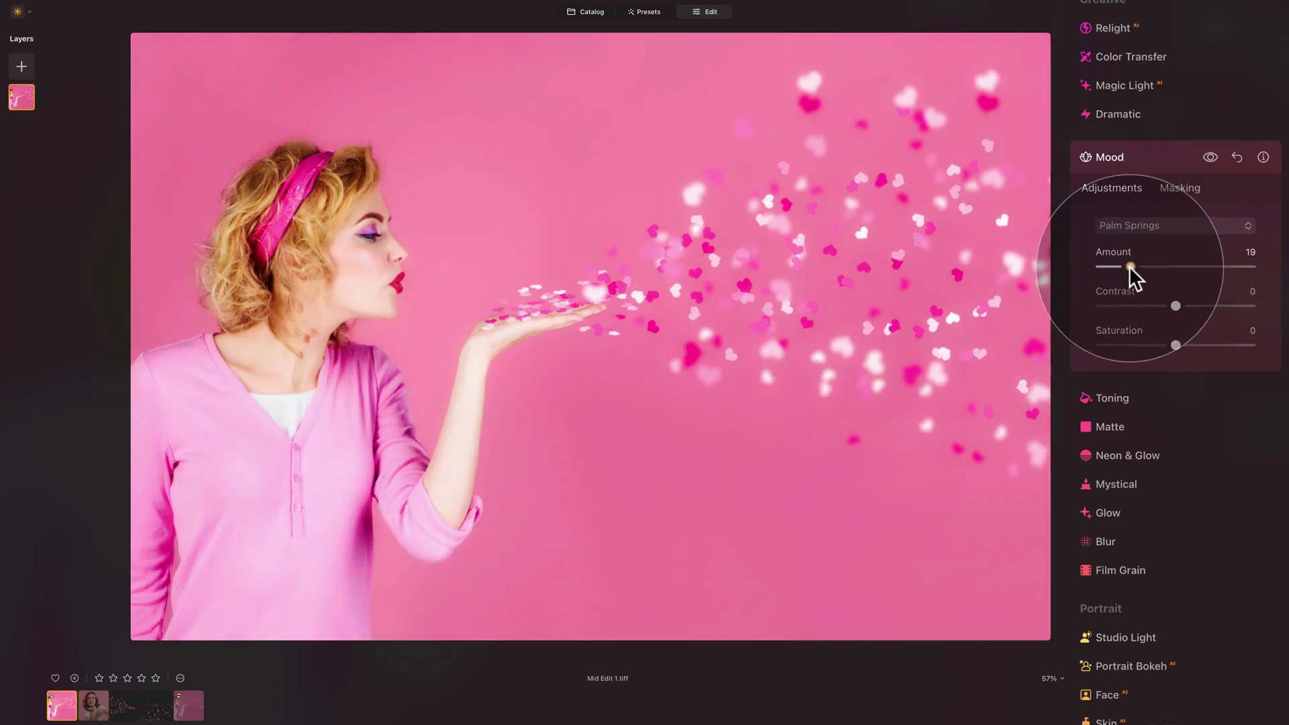
pyautogui.moveTo(1176, 345); pyautogui.dragTo(1183, 344)
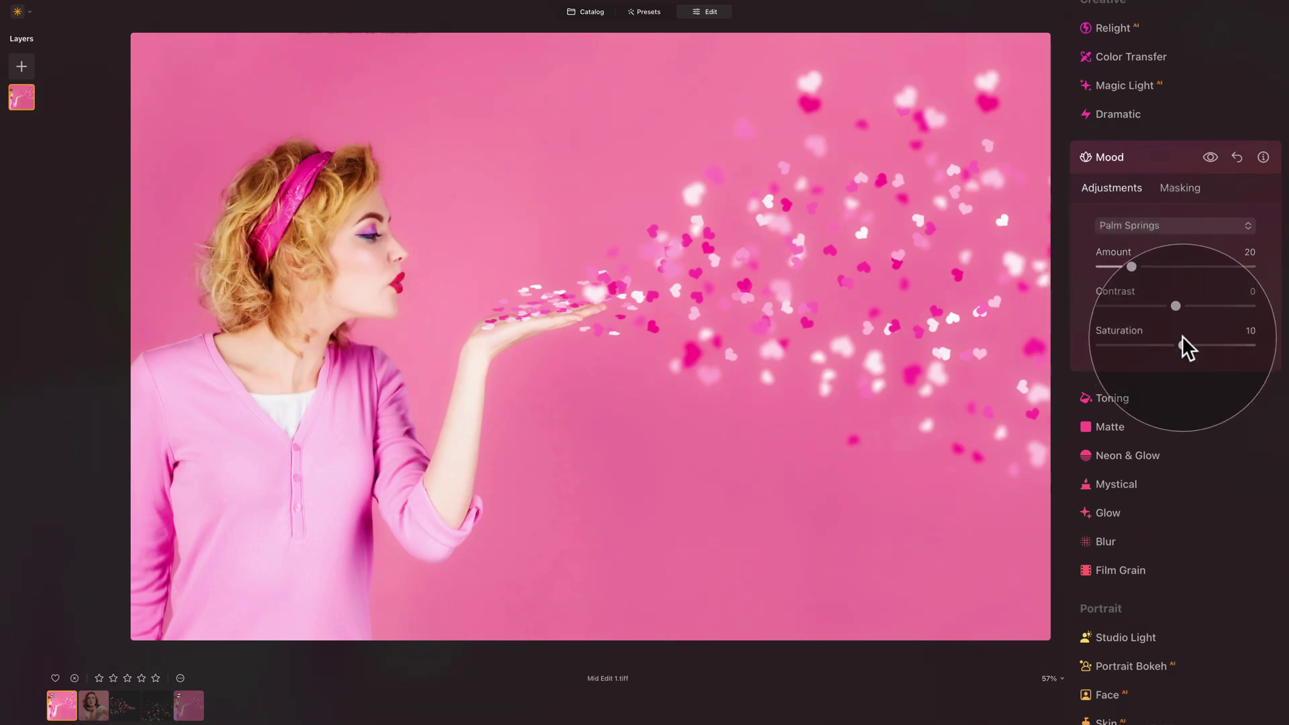
pyautogui.click(1154, 157)
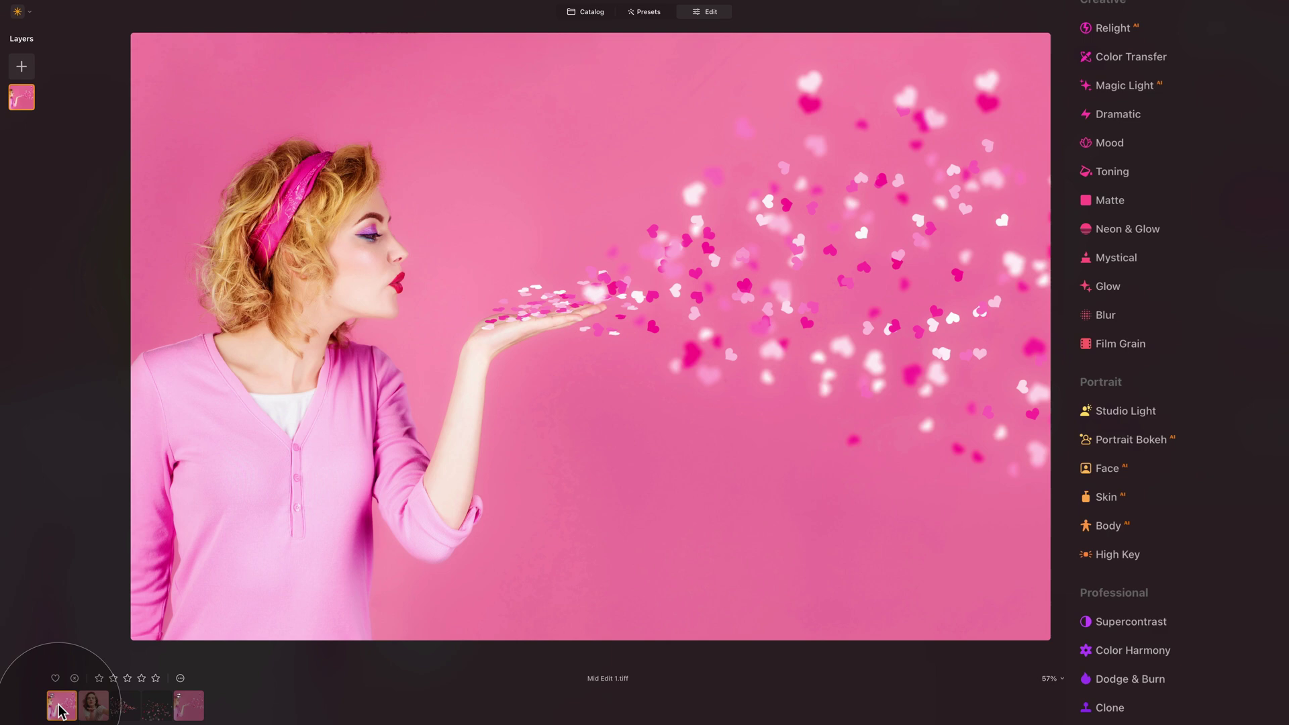
# Revert Sample File - 01.jpeg to its original, then reselect Mid Edit 1.tiff.
pyautogui.click(188, 711)
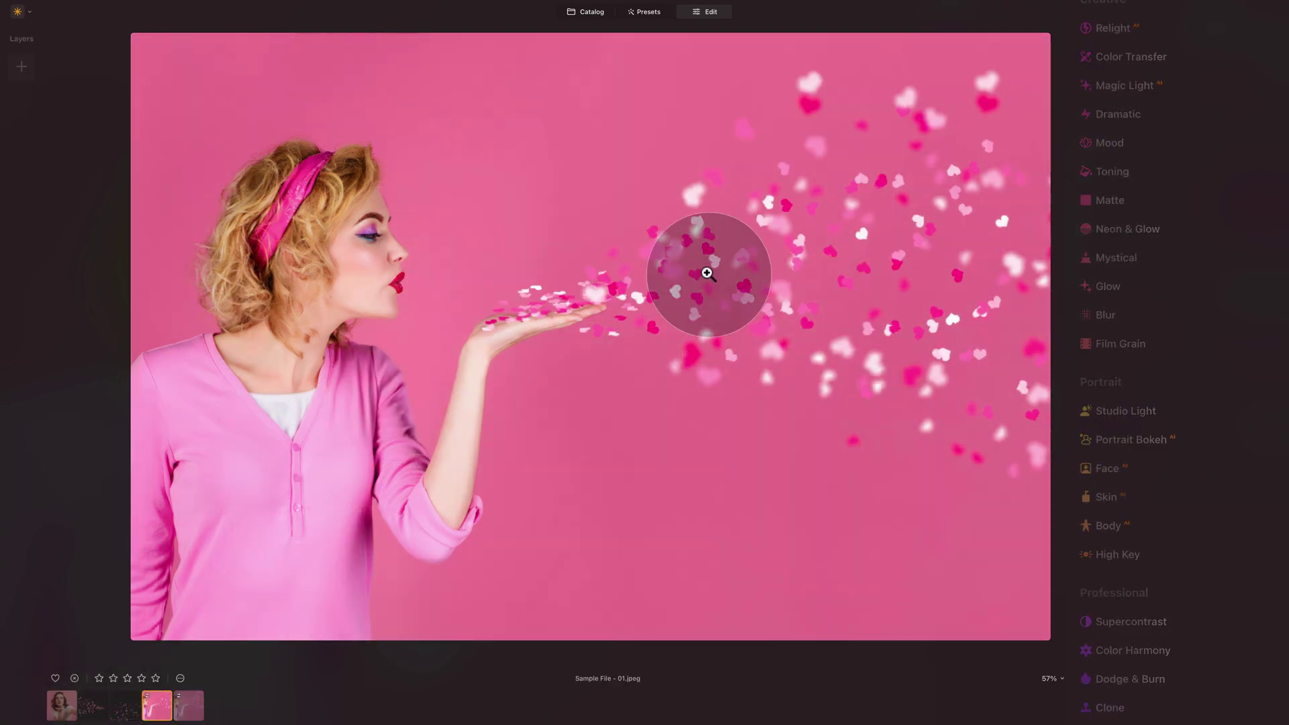
pyautogui.rightClick(543, 210)
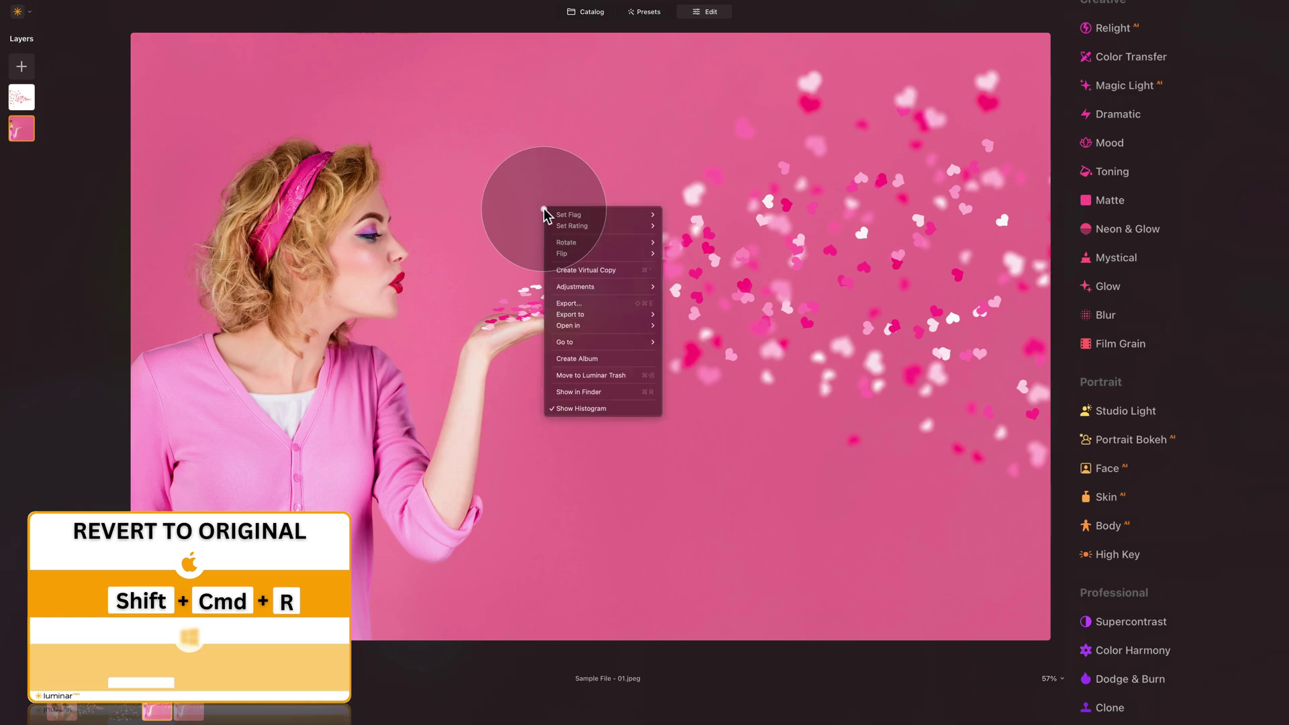
pyautogui.moveTo(599, 289)
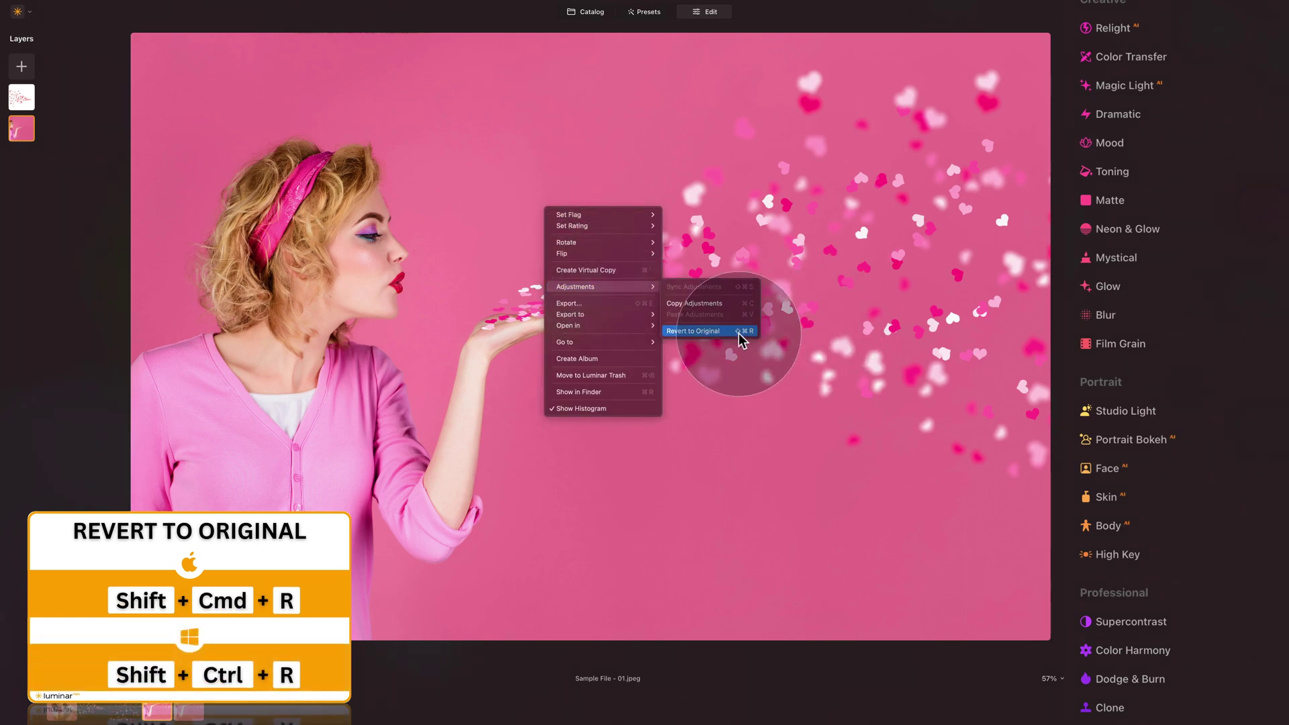
pyautogui.click(738, 332)
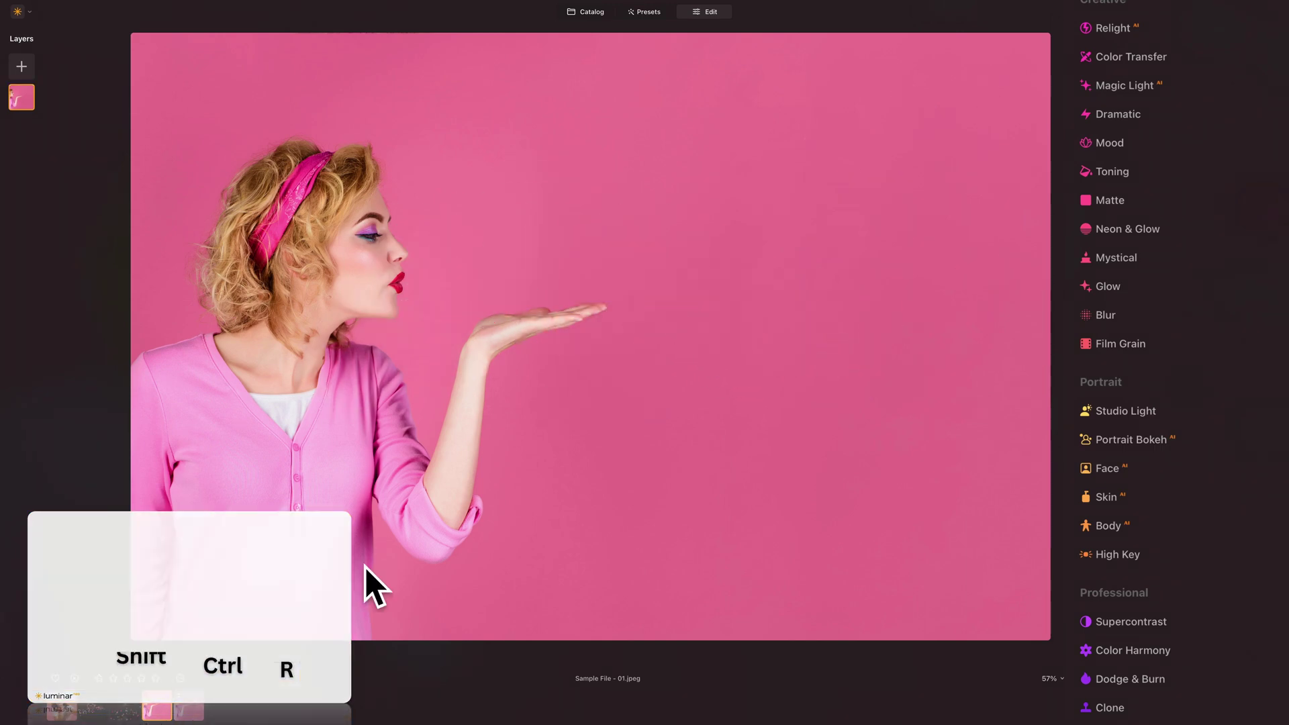
pyautogui.click(187, 711)
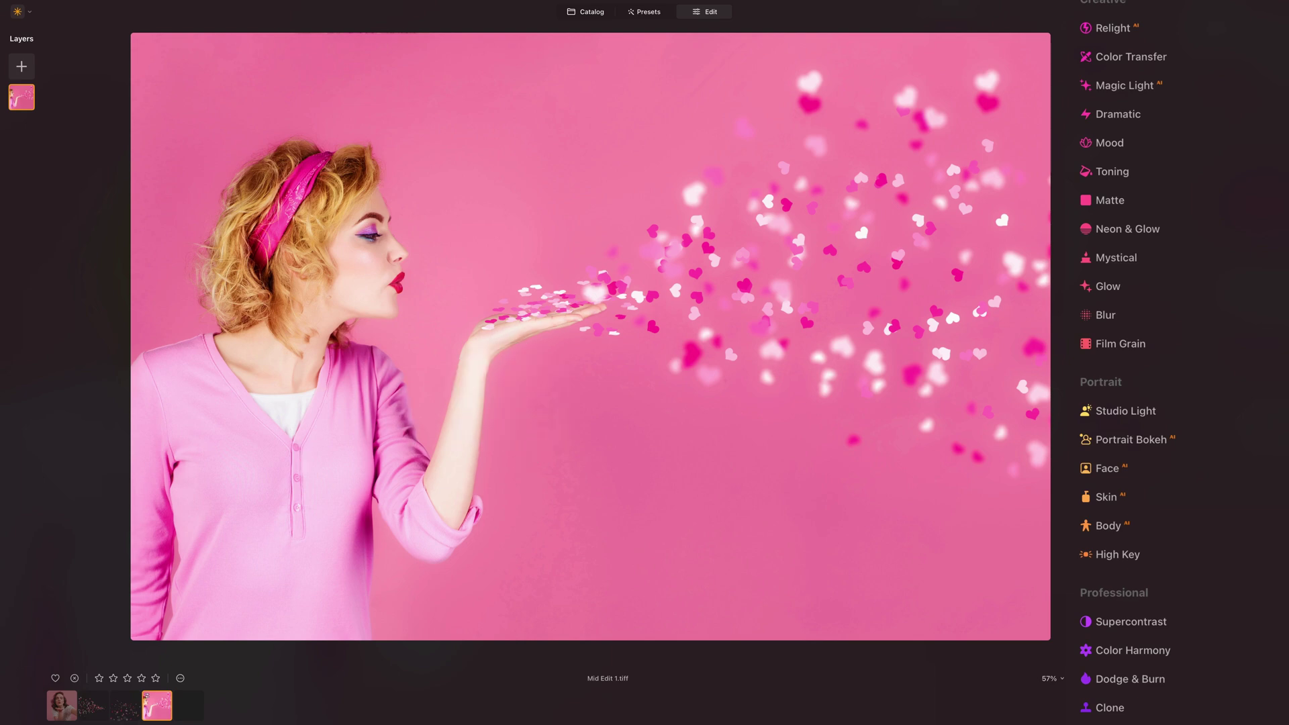
# Open Sample File - 02.jpg and add the confetti image from My Images as a layer.
pyautogui.click(61, 705)
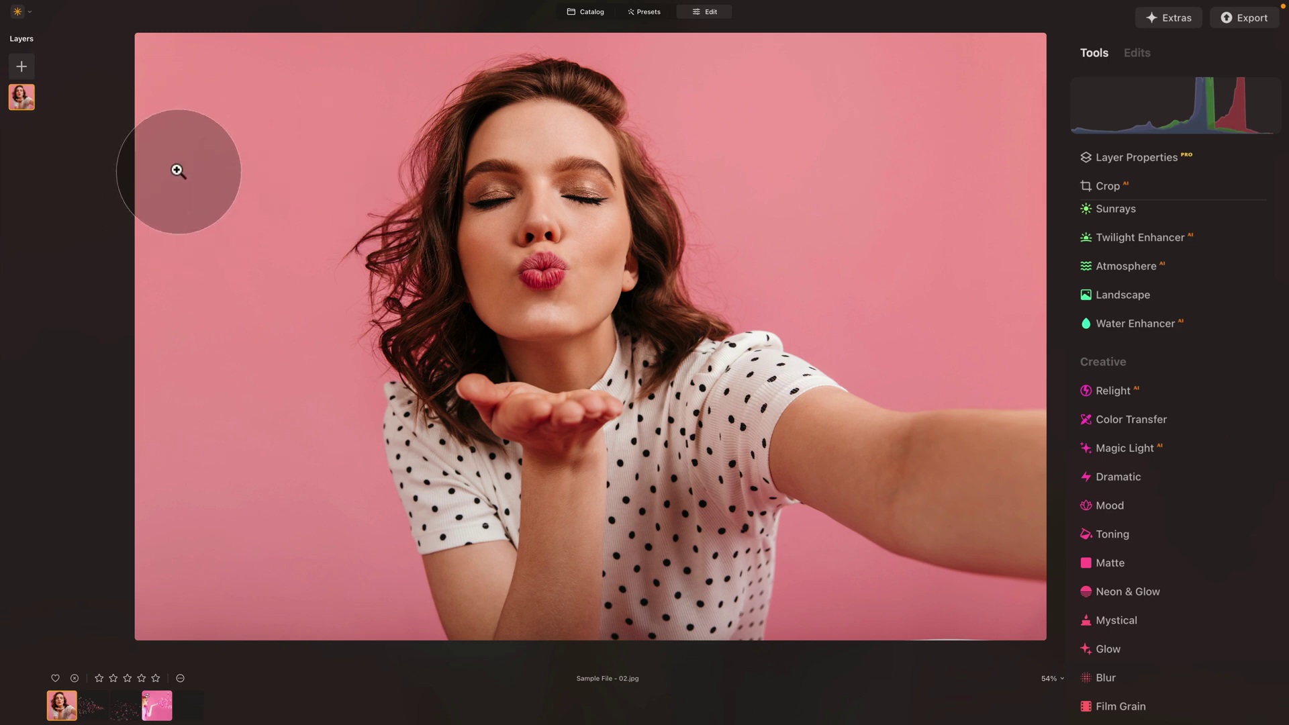
pyautogui.click(20, 66)
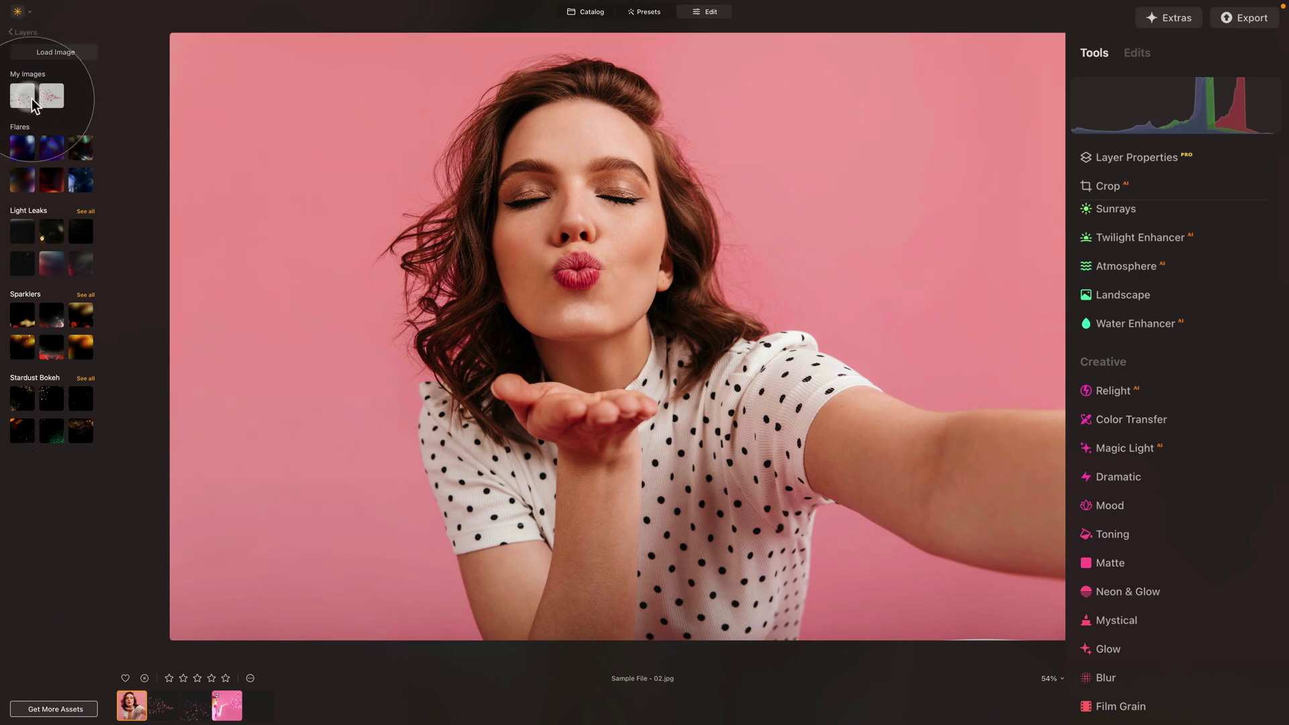
pyautogui.click(31, 101)
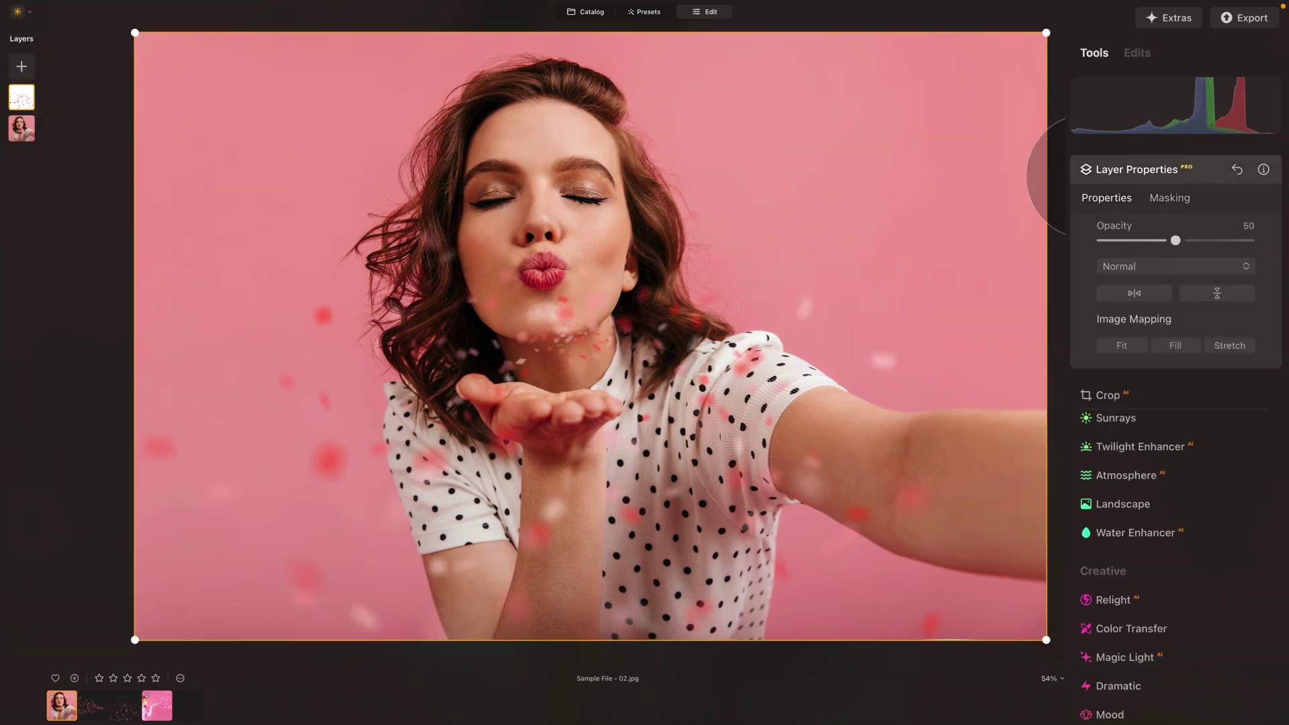
# Raise the confetti layer to Opacity 100, enlarge it, and shift it left and down.
pyautogui.moveTo(1175, 240); pyautogui.dragTo(1276, 243)
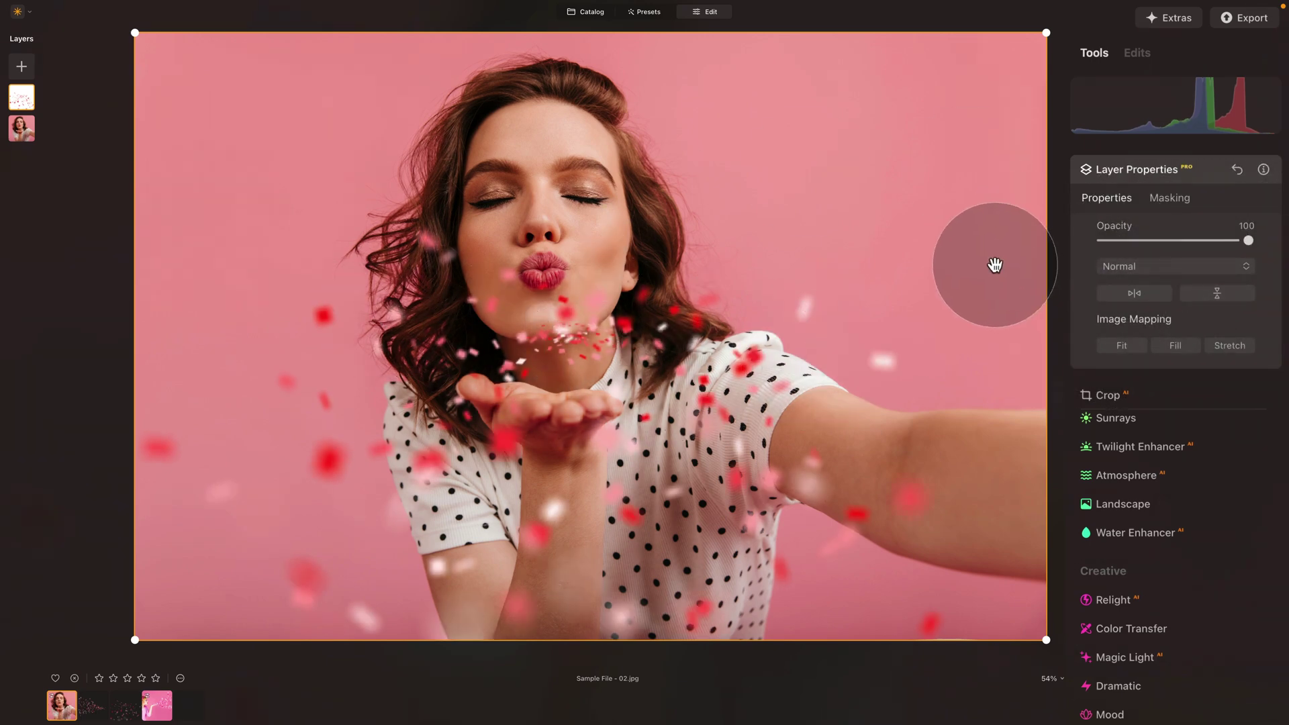
pyautogui.hotkey('ctrl', '-')
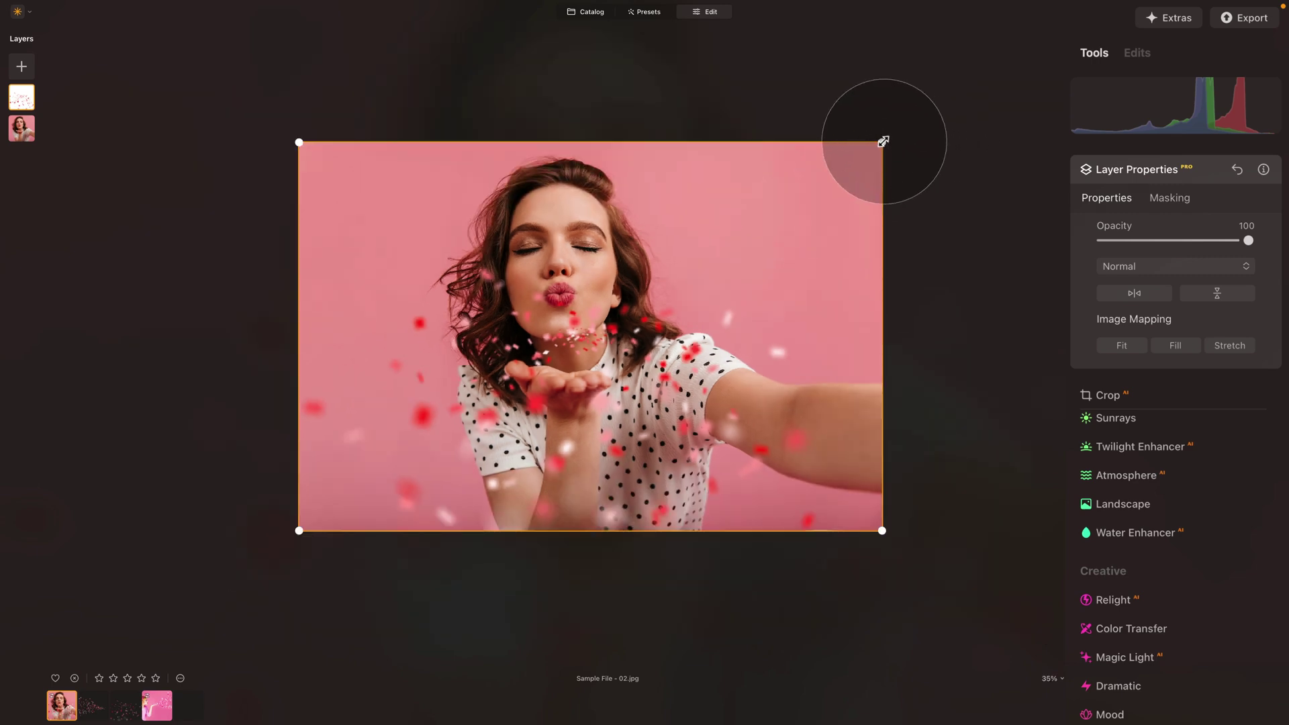
pyautogui.moveTo(883, 141); pyautogui.dragTo(915, 121)
pyautogui.moveTo(739, 336); pyautogui.dragTo(722, 354)
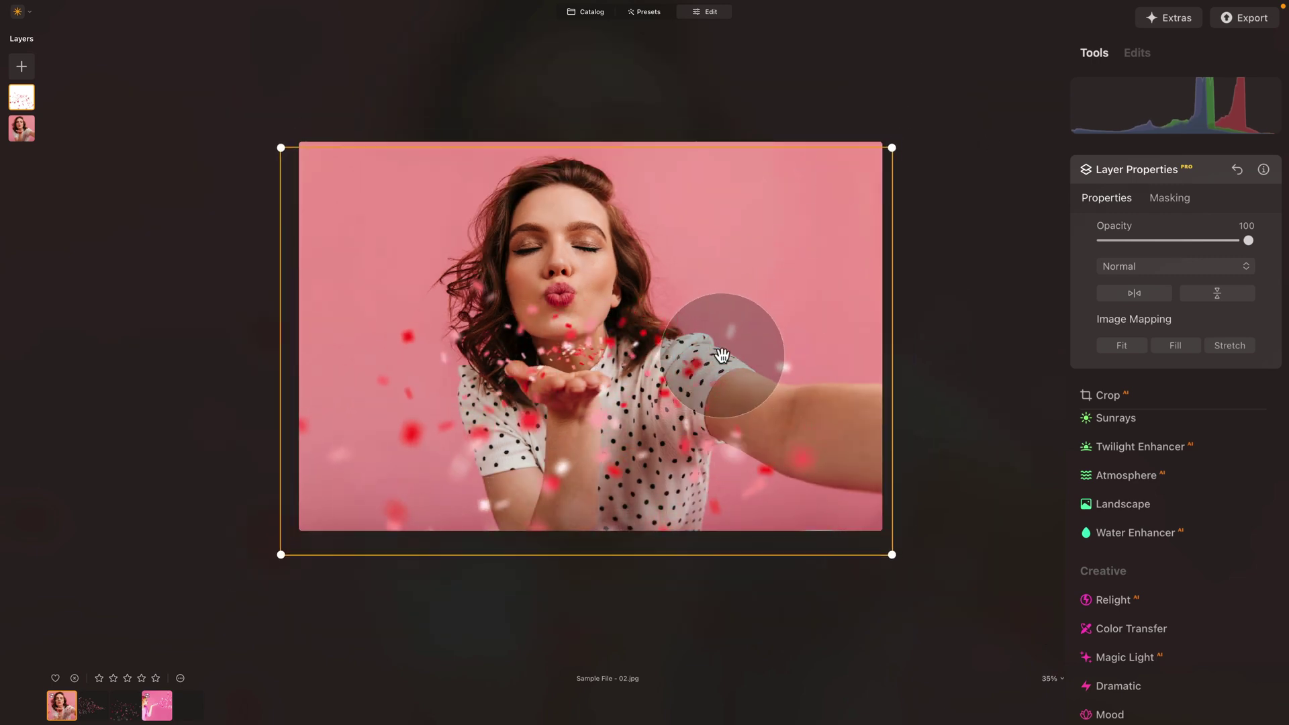
pyautogui.scroll(3, 587, 356)
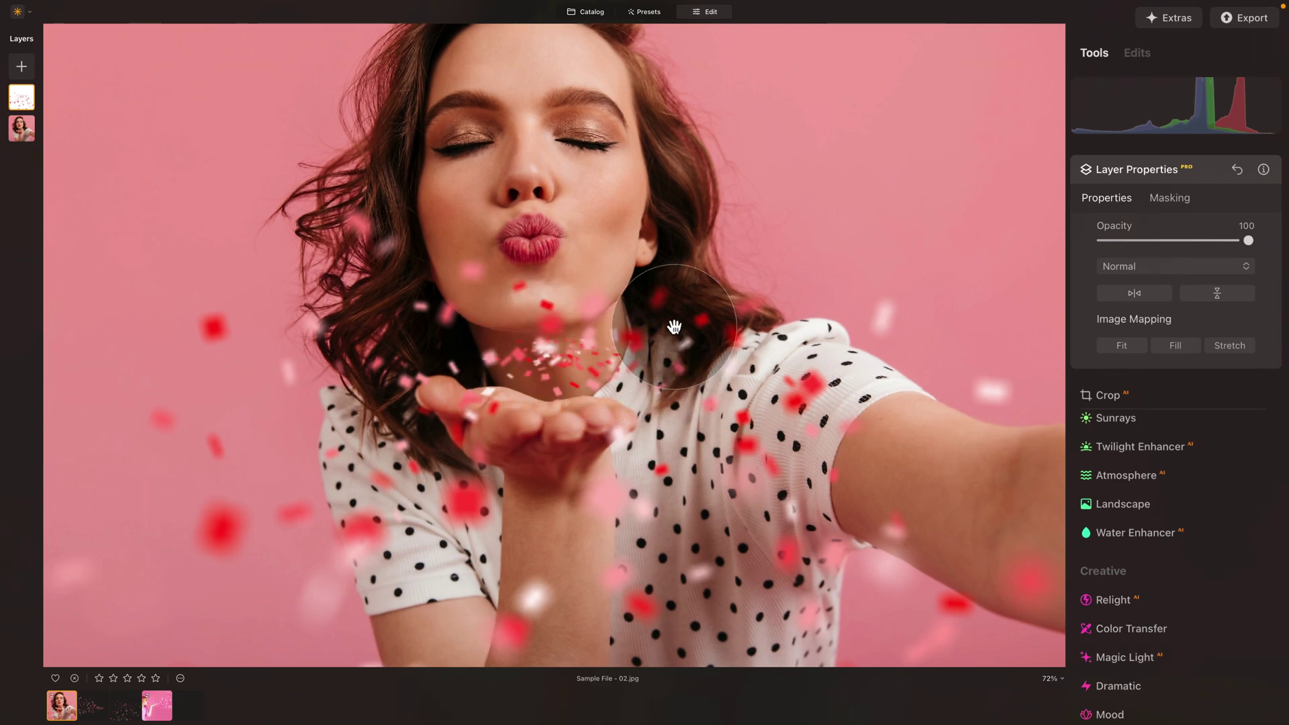
pyautogui.moveTo(673, 327); pyautogui.dragTo(647, 368)
# Tilt the confetti slightly clockwise, enlarge it further and nudge it around her blowing hand.
pyautogui.scroll(-3, 839, 272)
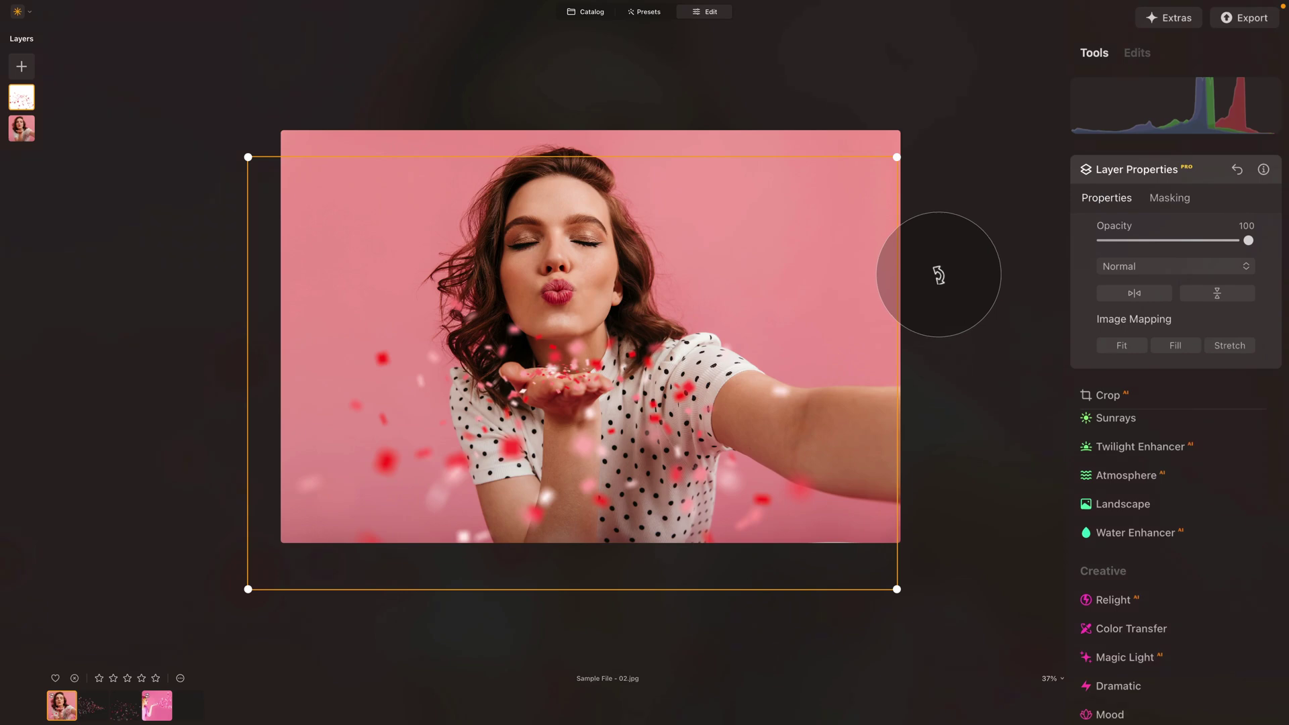
pyautogui.moveTo(938, 275); pyautogui.dragTo(938, 277)
pyautogui.moveTo(826, 302); pyautogui.dragTo(824, 303)
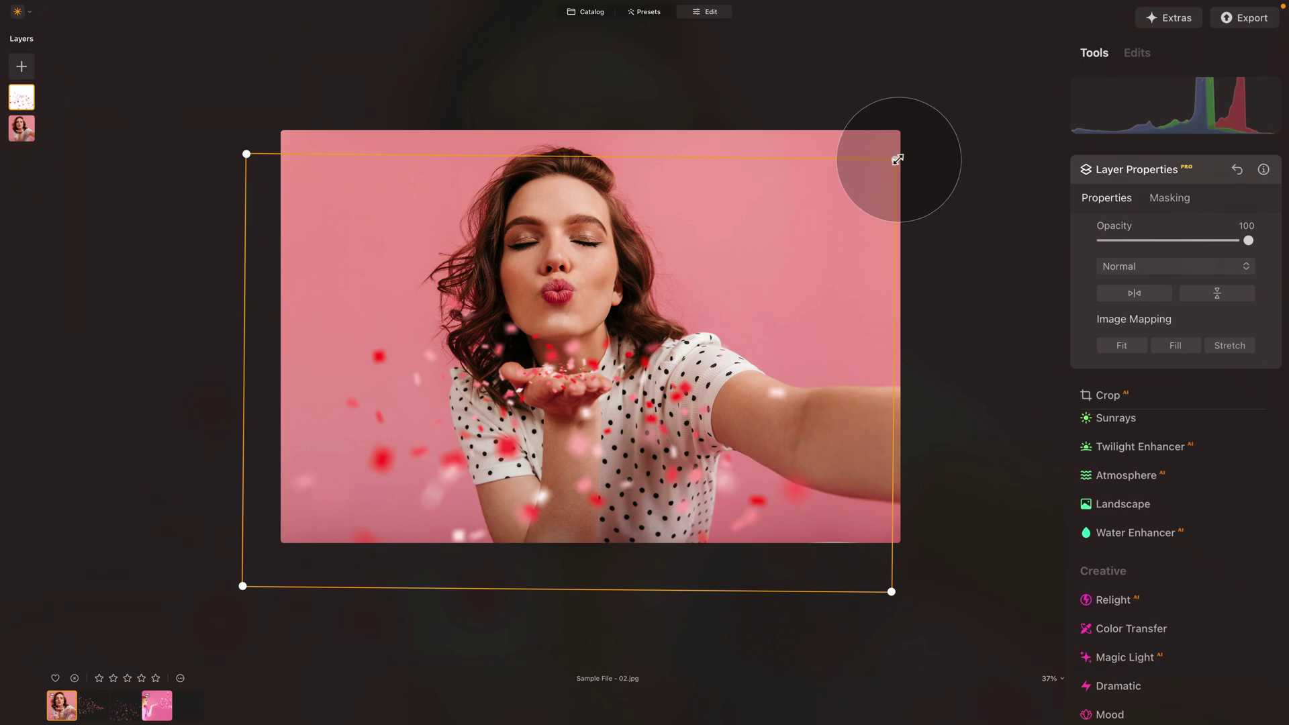
pyautogui.moveTo(898, 159); pyautogui.dragTo(927, 138)
pyautogui.moveTo(820, 293); pyautogui.dragTo(798, 304)
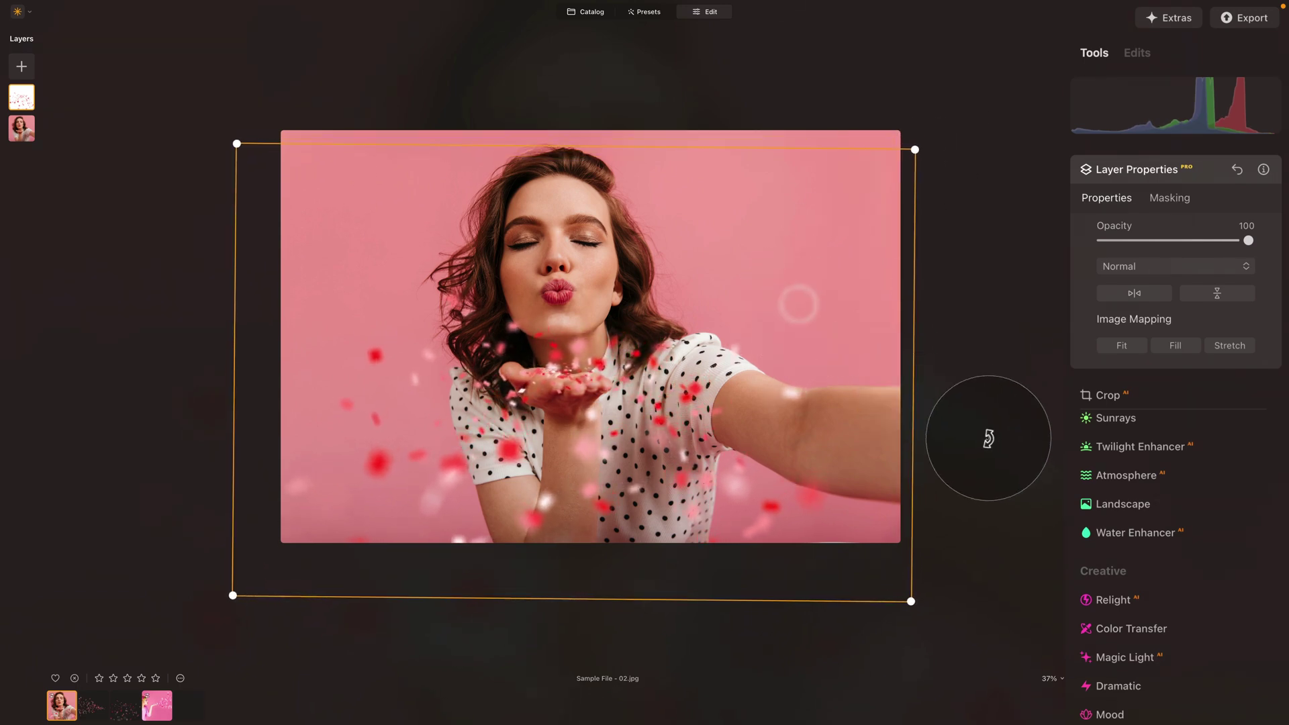
pyautogui.moveTo(734, 377); pyautogui.dragTo(733, 380)
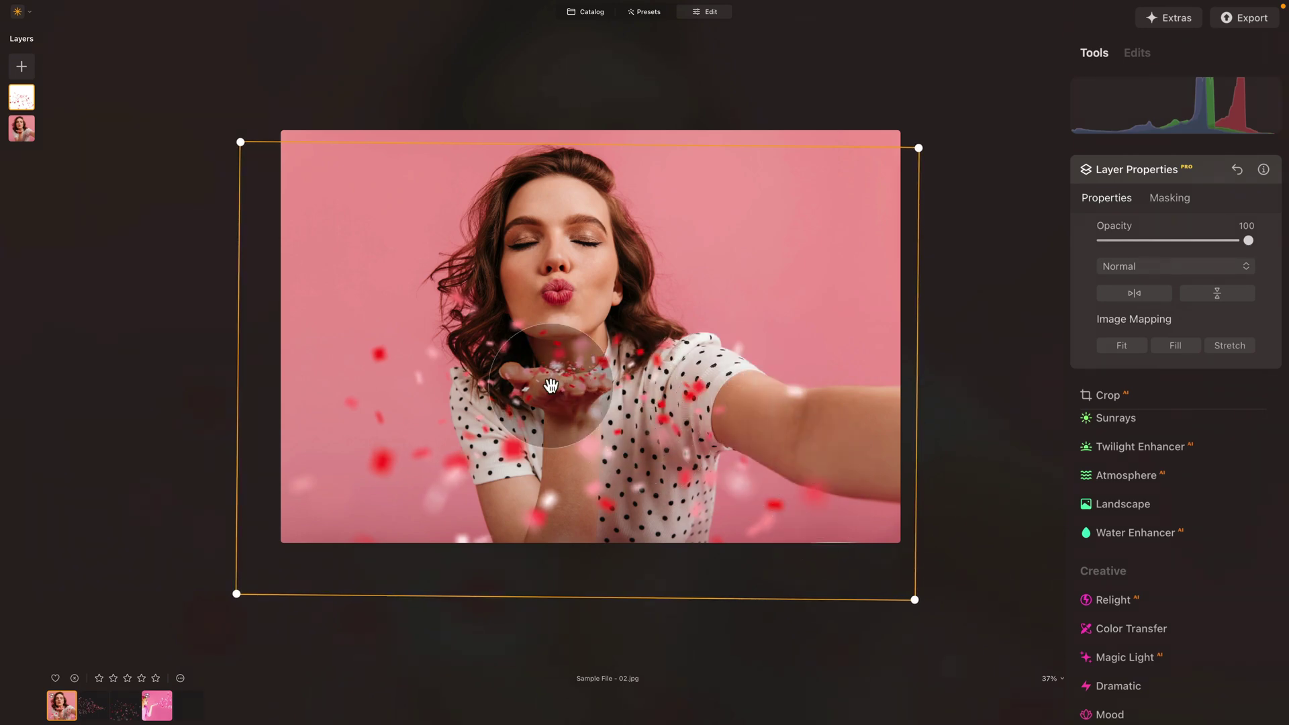
pyautogui.scroll(5, 537, 386)
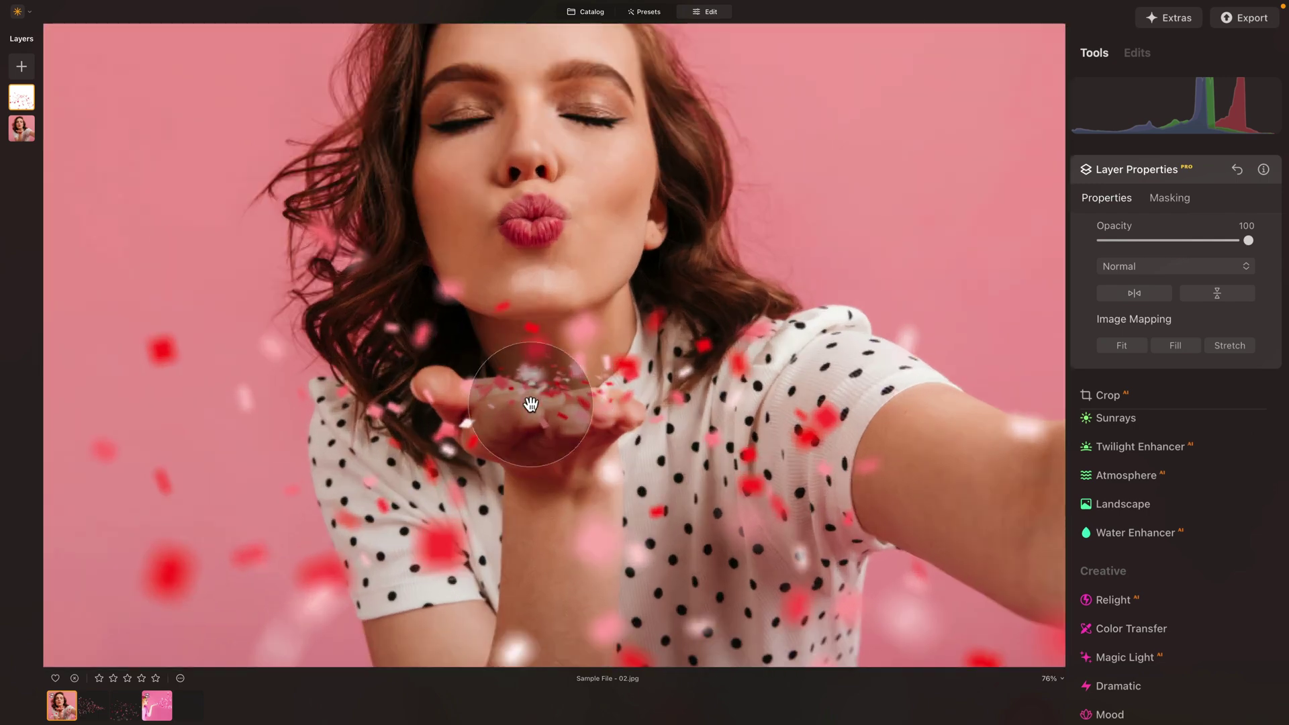
pyautogui.scroll(1, 465, 462)
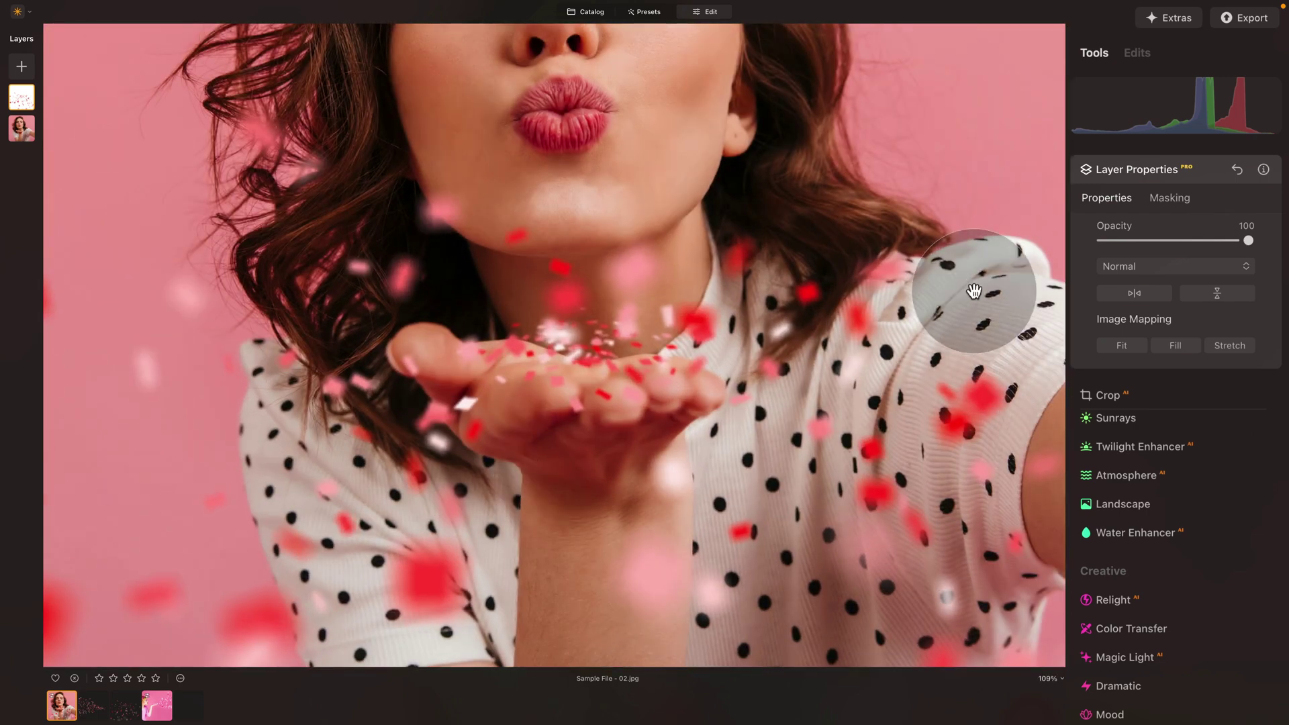
# Set up an Erase brush mask on the confetti layer with Softness 10 and a smaller size.
pyautogui.click(1167, 200)
pyautogui.click(1139, 231)
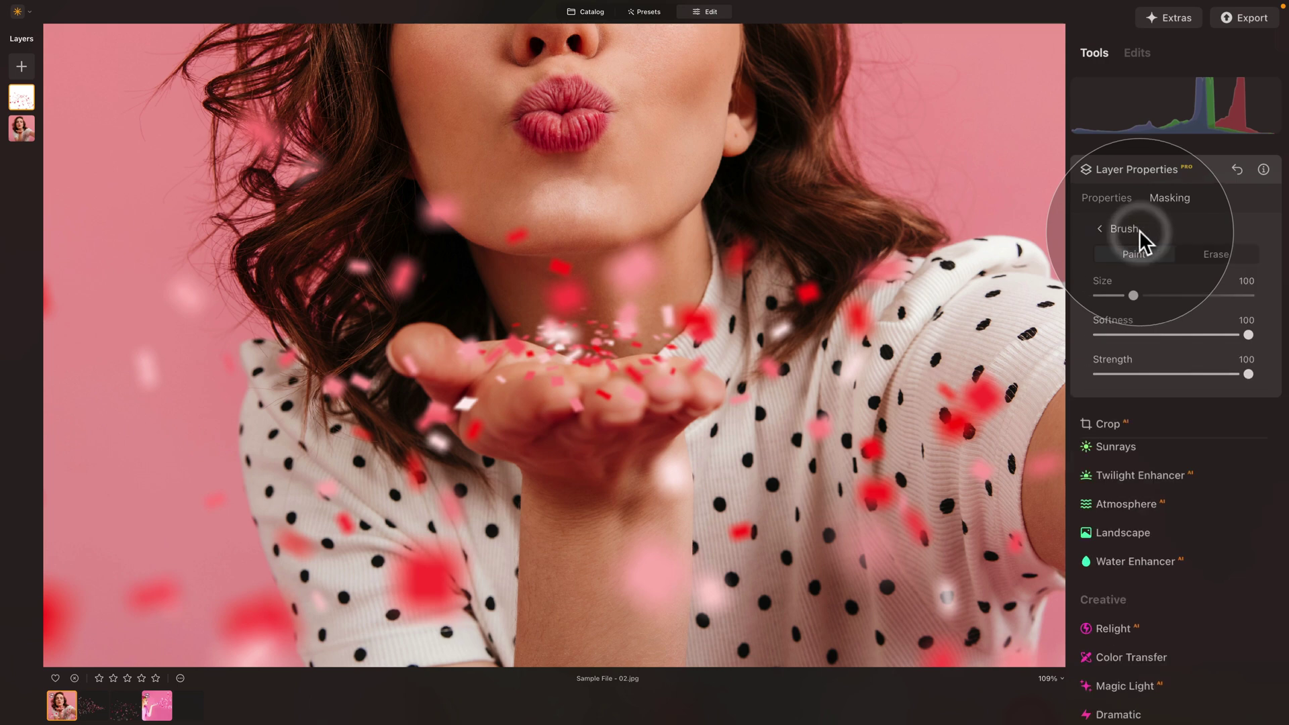
pyautogui.click(1222, 255)
pyautogui.click(1111, 334)
pyautogui.moveTo(1111, 334); pyautogui.dragTo(1110, 334)
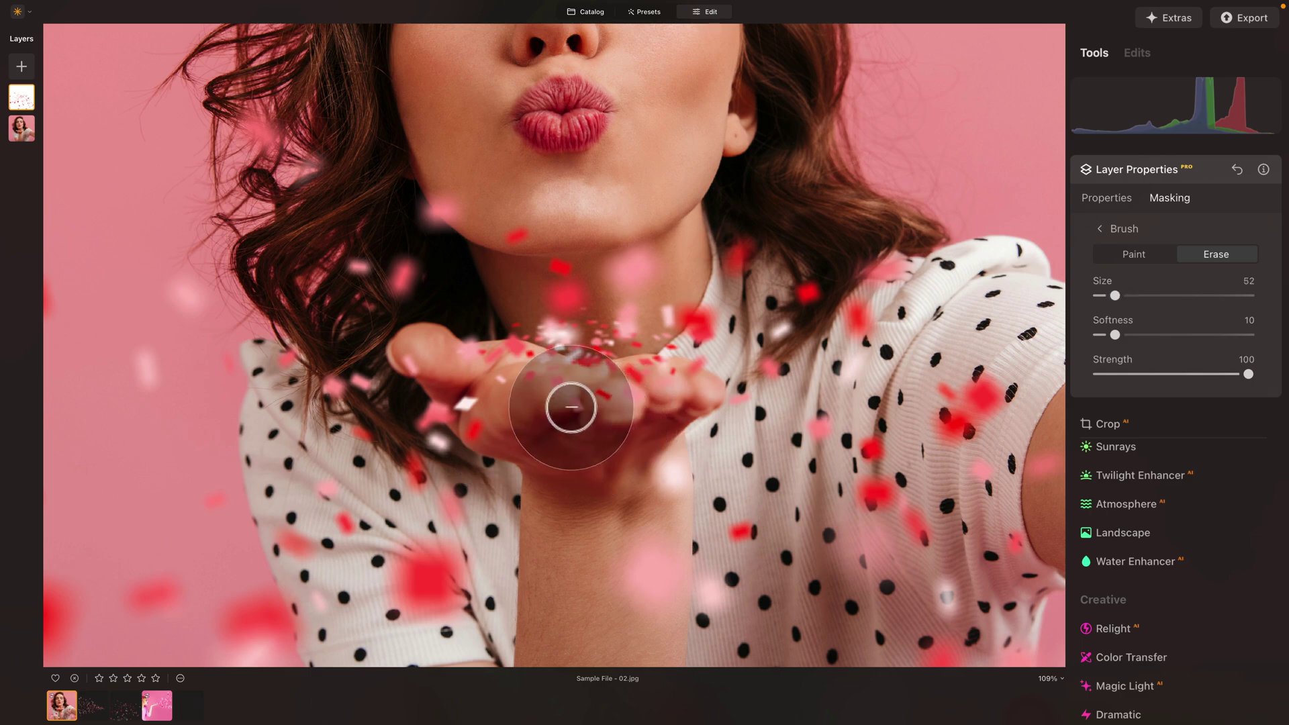
pyautogui.press('[')
pyautogui.press('[')
pyautogui.press('[')
# Brush away confetti over the palm, hand, neck and beside the chin.
pyautogui.moveTo(575, 404)
pyautogui.mouseDown()
pyautogui.moveTo(638, 422)
pyautogui.moveTo(593, 397)
pyautogui.moveTo(642, 401)
pyautogui.mouseUp()
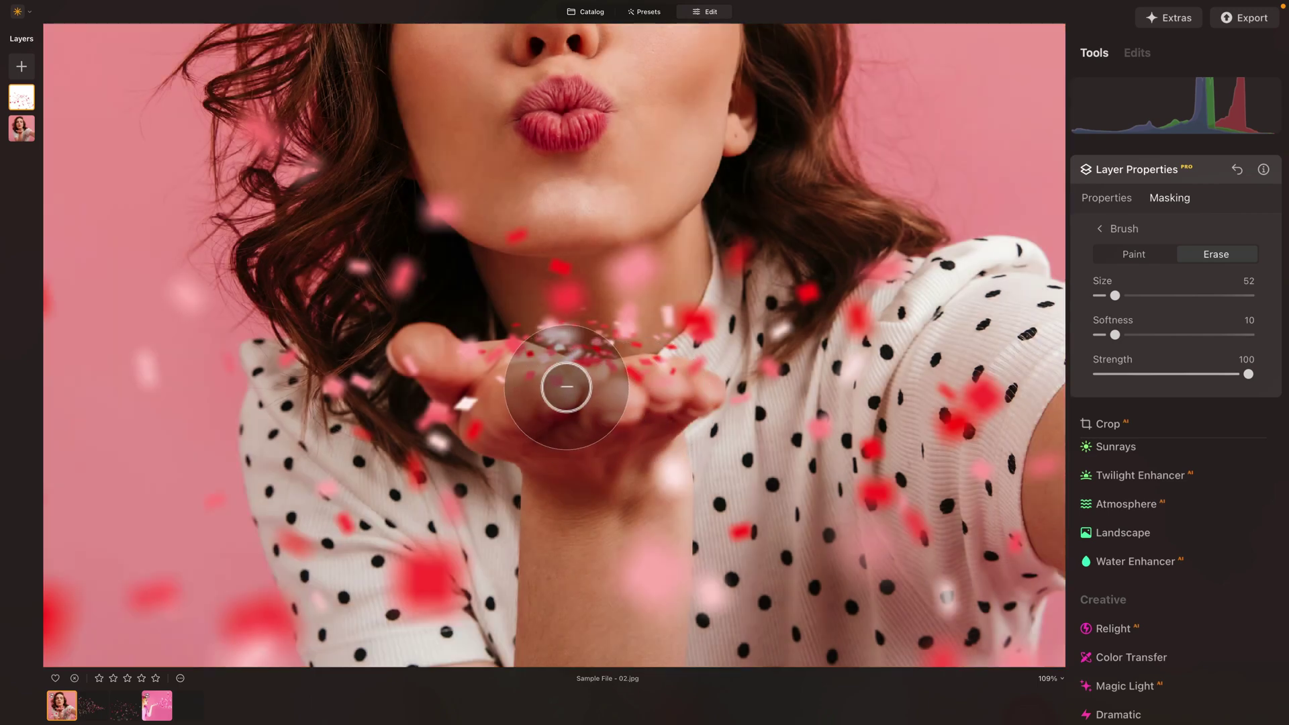
pyautogui.moveTo(564, 383)
pyautogui.mouseDown()
pyautogui.moveTo(506, 409)
pyautogui.moveTo(503, 394)
pyautogui.mouseUp()
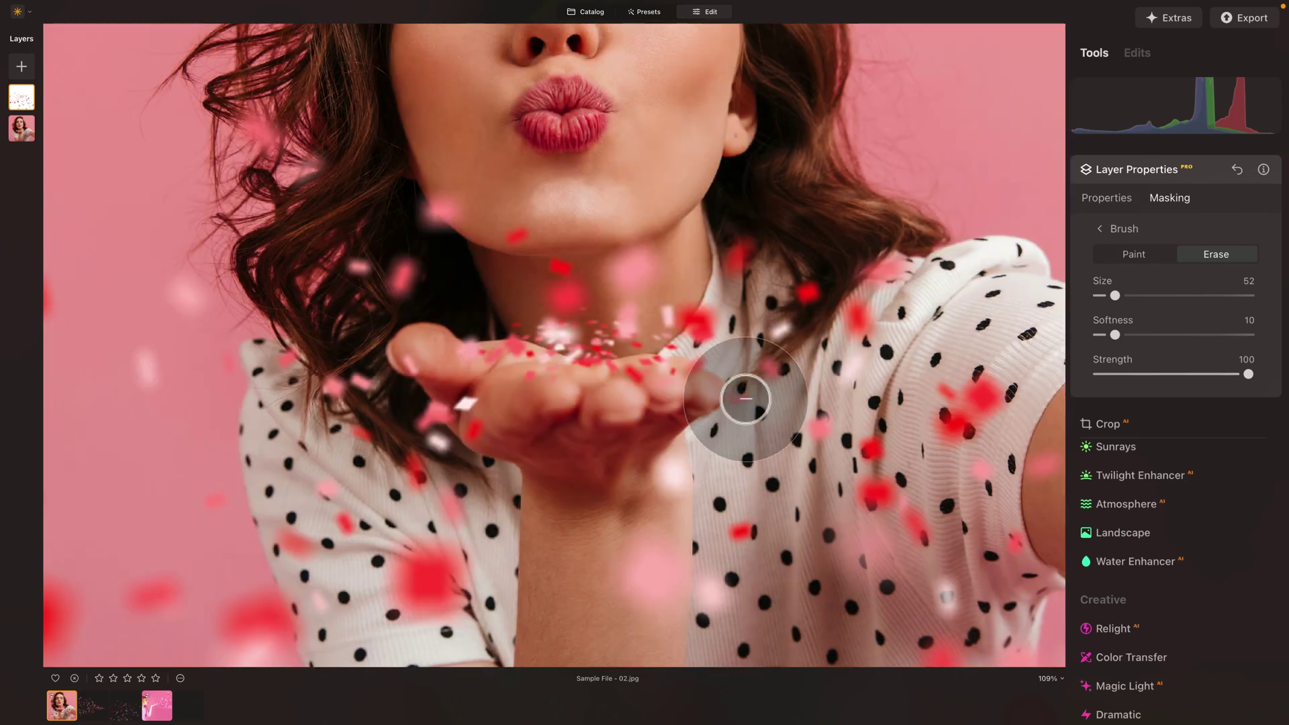
pyautogui.moveTo(508, 228); pyautogui.dragTo(514, 237)
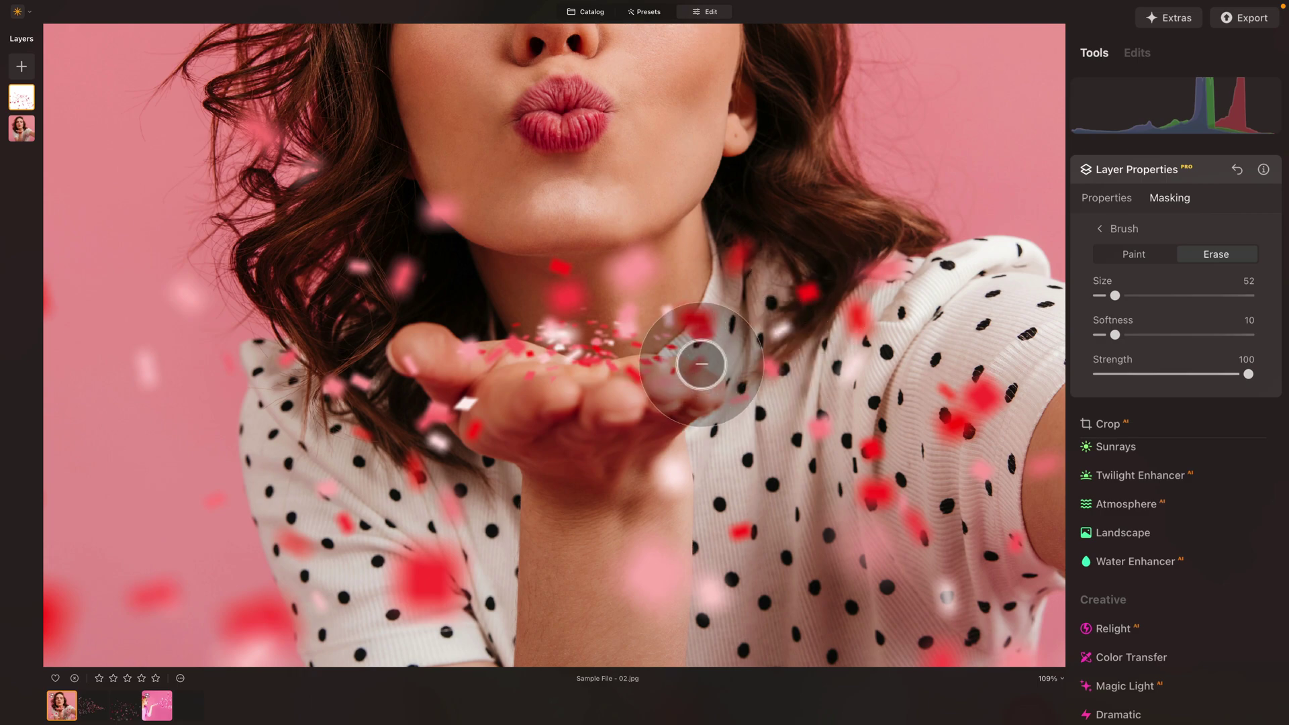
pyautogui.moveTo(699, 362); pyautogui.dragTo(675, 392)
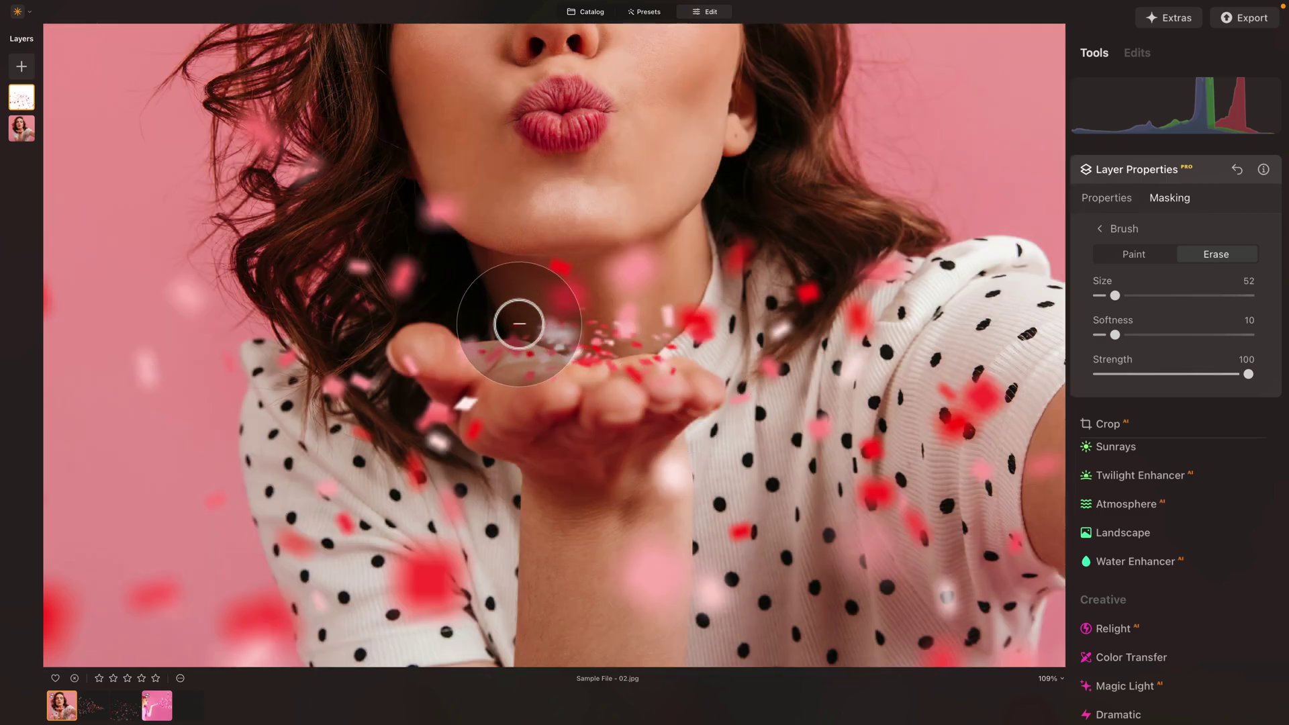
pyautogui.moveTo(518, 323); pyautogui.dragTo(538, 331)
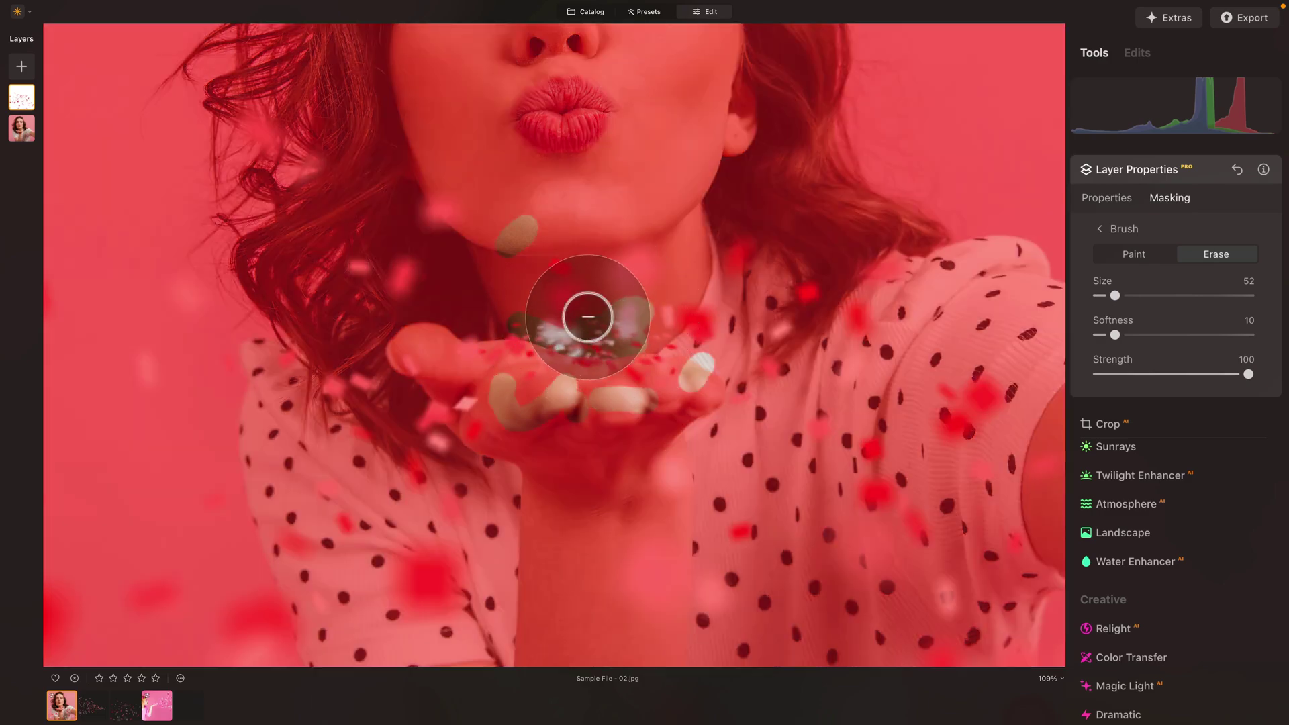
pyautogui.moveTo(567, 316)
pyautogui.mouseDown()
pyautogui.moveTo(544, 302)
pyautogui.moveTo(547, 313)
pyautogui.moveTo(555, 302)
pyautogui.moveTo(736, 335)
pyautogui.moveTo(466, 312)
pyautogui.moveTo(521, 323)
pyautogui.mouseUp()
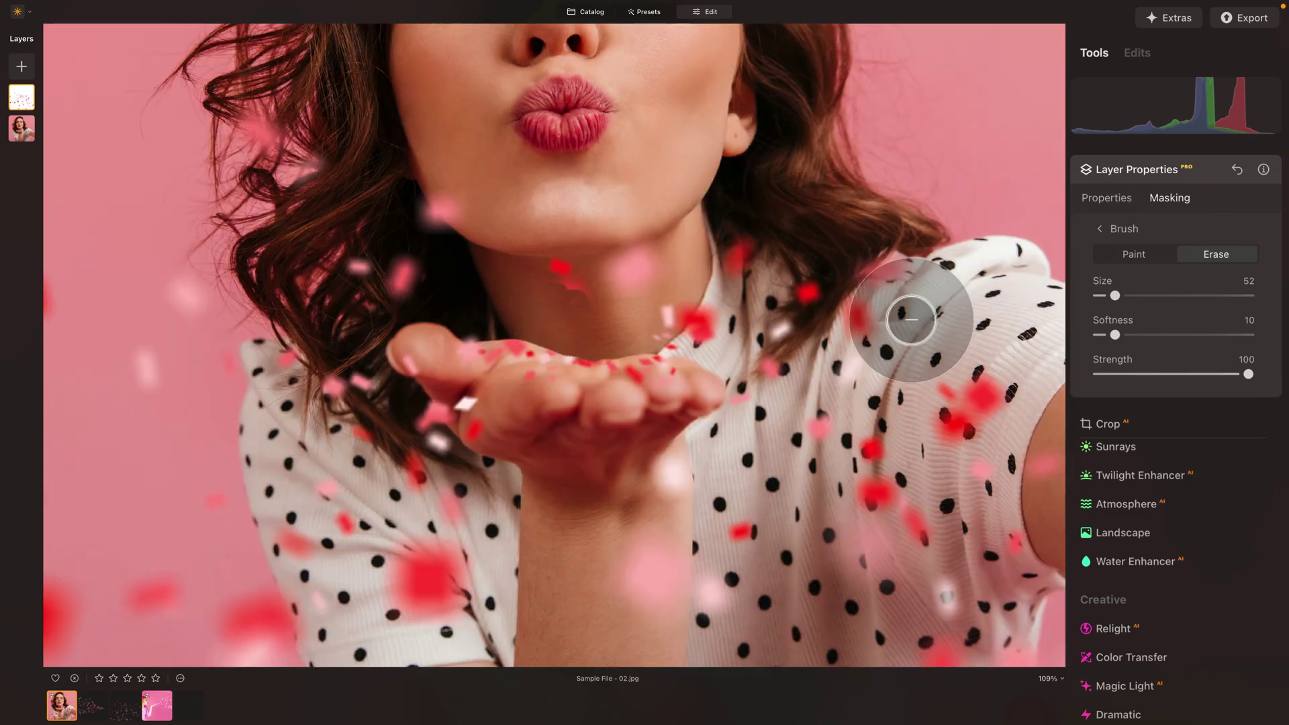
pyautogui.moveTo(558, 262)
pyautogui.mouseDown()
pyautogui.moveTo(647, 256)
pyautogui.moveTo(666, 285)
pyautogui.moveTo(670, 262)
pyautogui.moveTo(639, 235)
pyautogui.moveTo(615, 270)
pyautogui.moveTo(590, 265)
pyautogui.mouseUp()
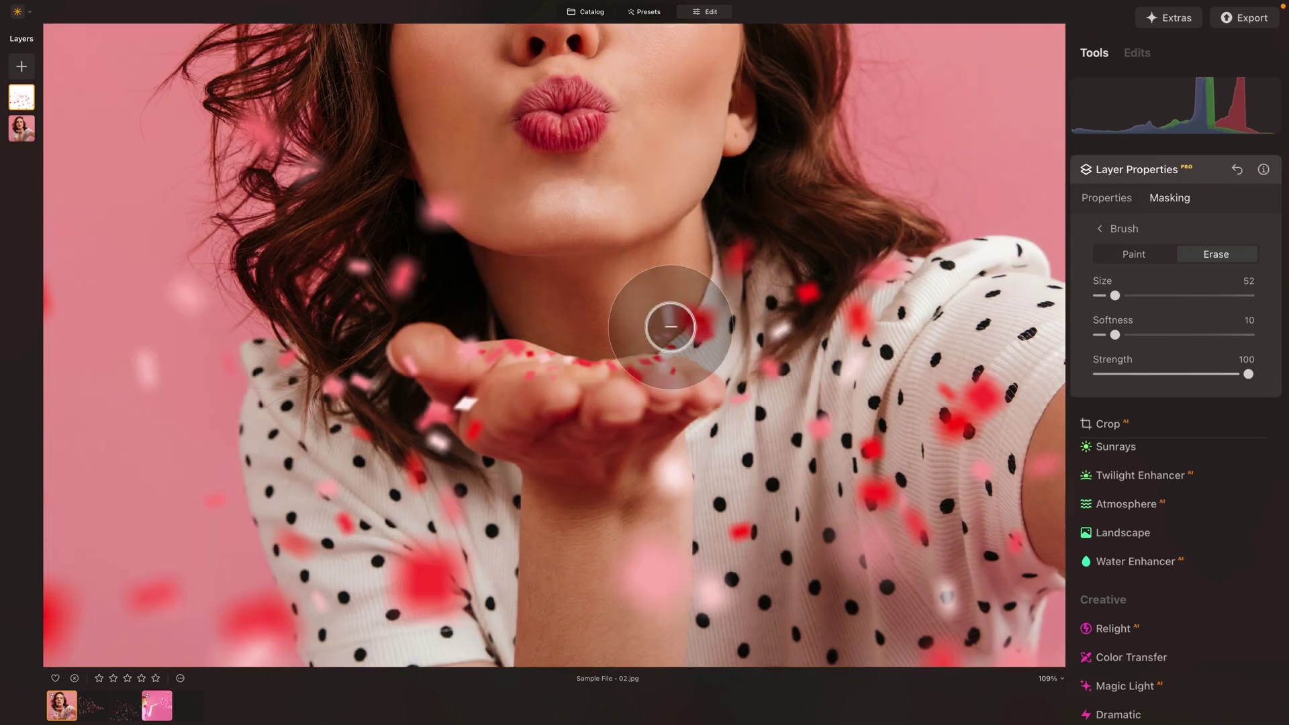
pyautogui.hotkey('ctrl', '0')
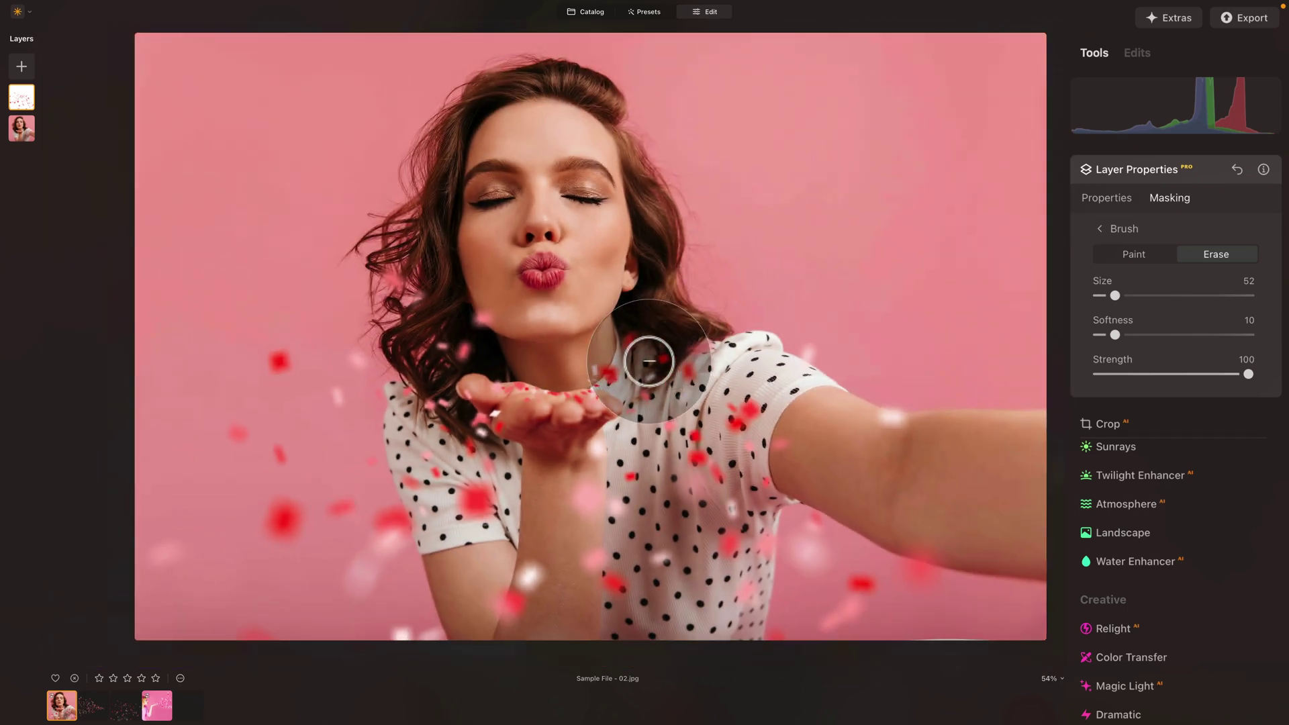
pyautogui.scroll(5, 571, 386)
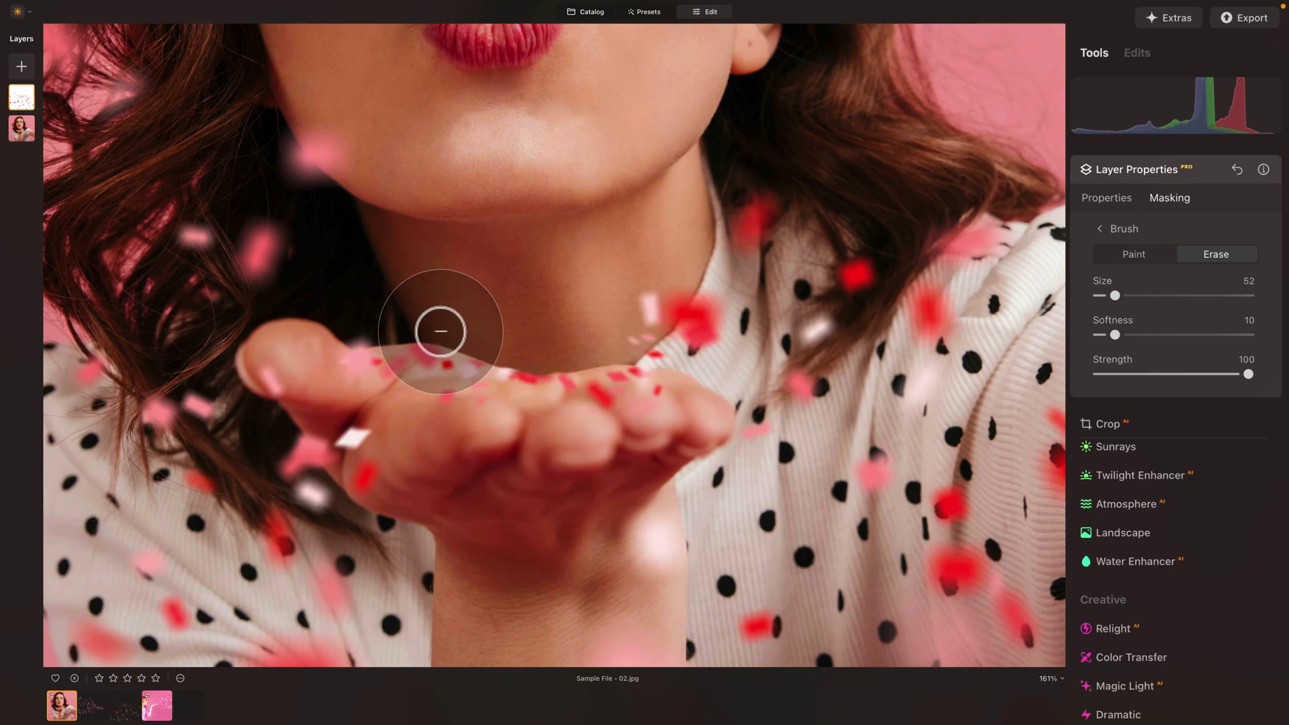
pyautogui.moveTo(431, 331)
pyautogui.mouseDown()
pyautogui.moveTo(364, 302)
pyautogui.moveTo(392, 310)
pyautogui.mouseUp()
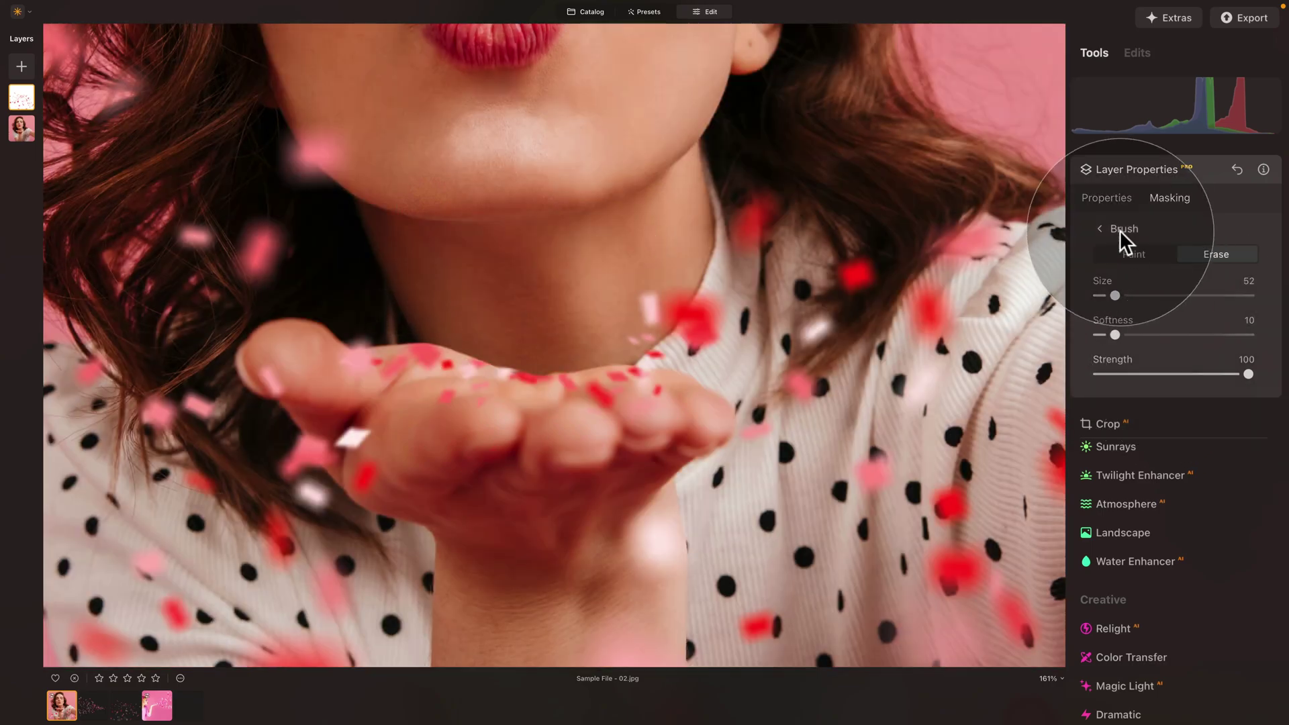
# Switch the mask brush to Paint, enlarge it, and restore confetti across the hand area.
pyautogui.click(1131, 250)
pyautogui.press(']')
pyautogui.press(']')
pyautogui.press(']')
pyautogui.moveTo(521, 333)
pyautogui.mouseDown()
pyautogui.moveTo(598, 292)
pyautogui.moveTo(421, 216)
pyautogui.moveTo(477, 161)
pyautogui.moveTo(663, 226)
pyautogui.moveTo(638, 188)
pyautogui.moveTo(693, 267)
pyautogui.moveTo(532, 379)
pyautogui.moveTo(624, 346)
pyautogui.mouseUp()
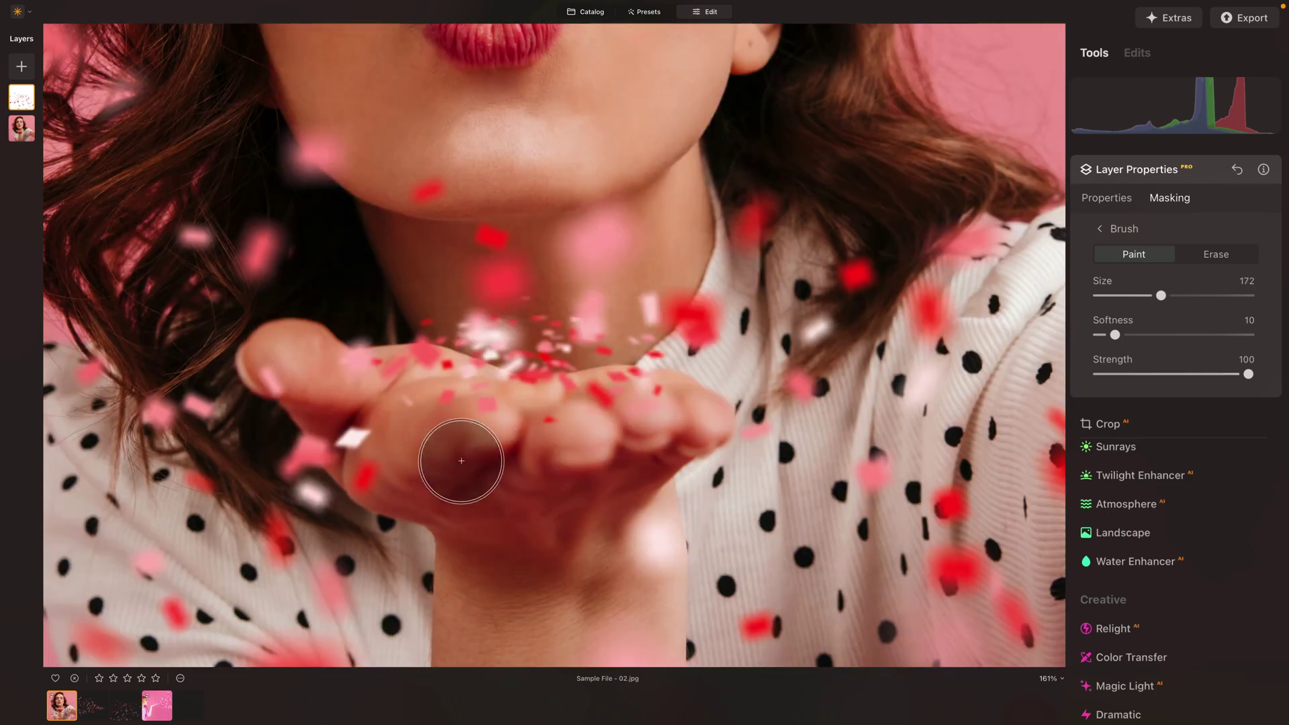
pyautogui.press('[')
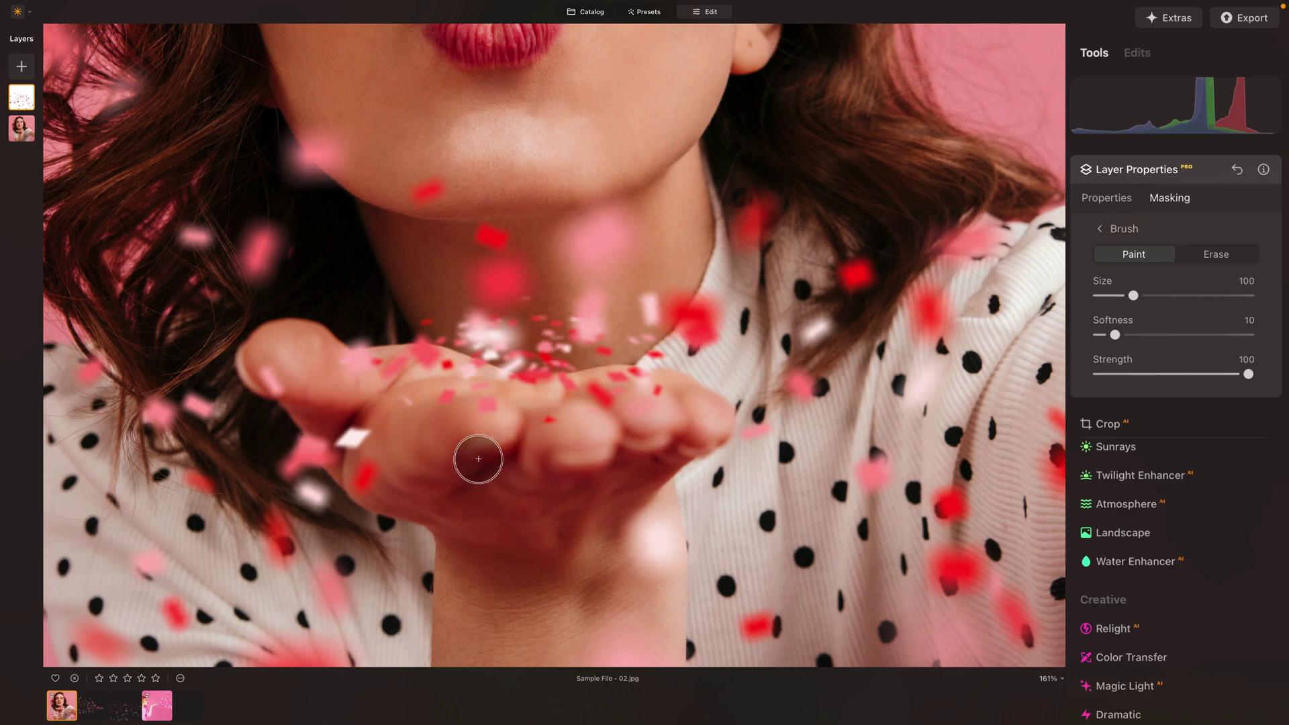
# Return to Erase and clear remaining confetti from the palm, neck and below the chin.
pyautogui.press('alt')
pyautogui.moveTo(568, 452)
pyautogui.mouseDown()
pyautogui.moveTo(538, 434)
pyautogui.moveTo(572, 485)
pyautogui.mouseUp()
pyautogui.moveTo(396, 403); pyautogui.dragTo(417, 430)
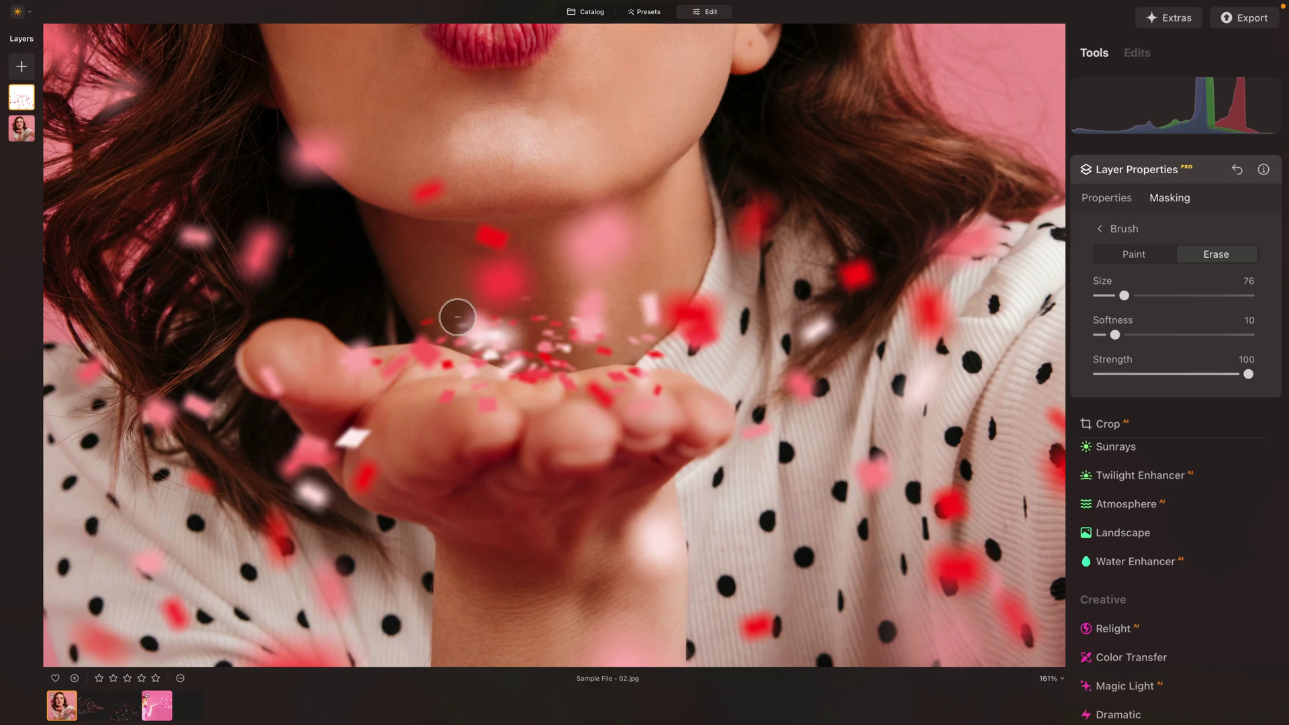
pyautogui.moveTo(458, 317)
pyautogui.mouseDown()
pyautogui.moveTo(594, 344)
pyautogui.moveTo(602, 301)
pyautogui.moveTo(570, 327)
pyautogui.moveTo(497, 295)
pyautogui.moveTo(525, 262)
pyautogui.moveTo(536, 276)
pyautogui.moveTo(630, 251)
pyautogui.moveTo(640, 216)
pyautogui.moveTo(523, 266)
pyautogui.moveTo(465, 239)
pyautogui.moveTo(519, 204)
pyautogui.moveTo(394, 180)
pyautogui.moveTo(604, 195)
pyautogui.mouseUp()
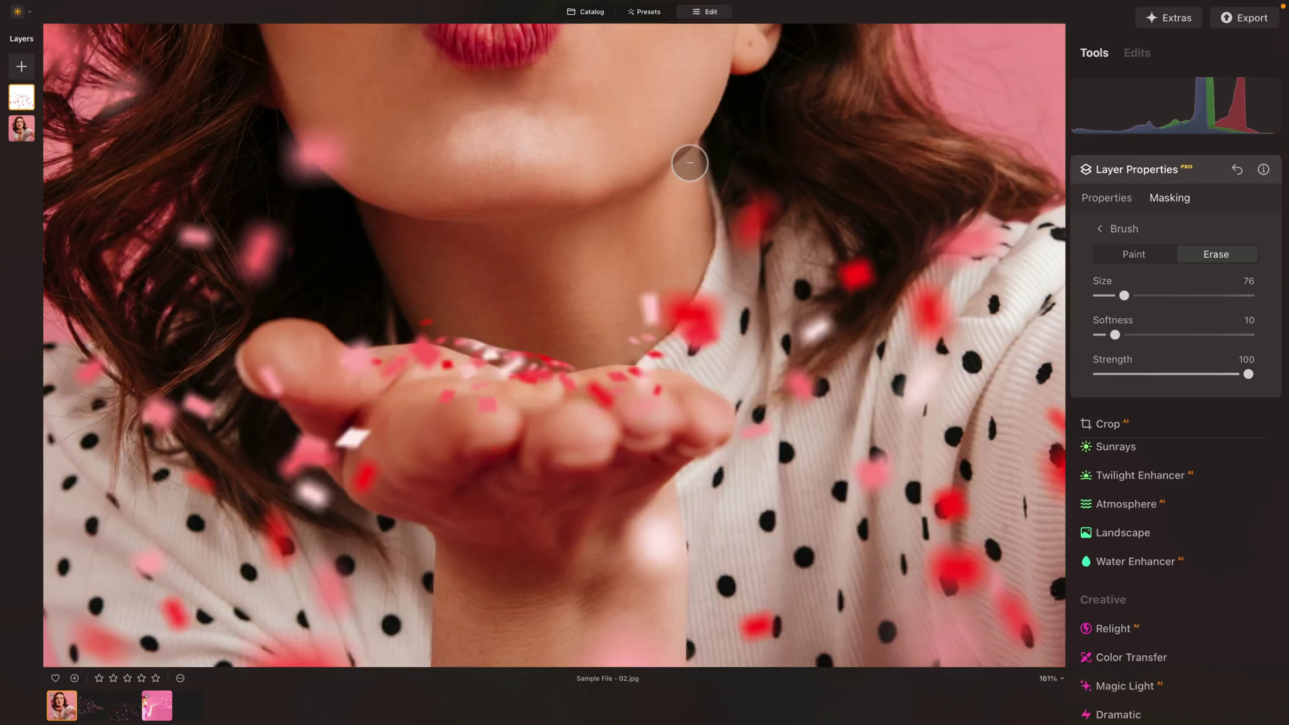
pyautogui.moveTo(448, 330); pyautogui.dragTo(454, 330)
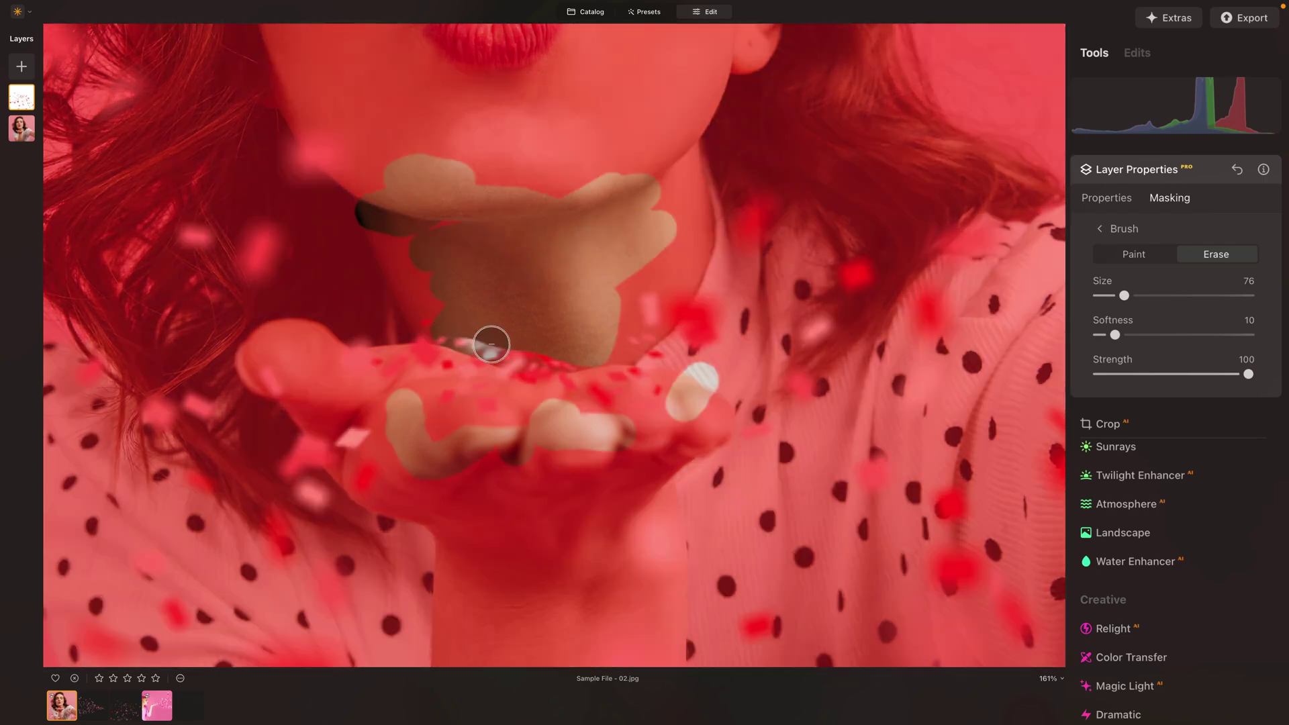
pyautogui.moveTo(589, 347)
pyautogui.mouseDown()
pyautogui.moveTo(617, 344)
pyautogui.moveTo(558, 356)
pyautogui.moveTo(570, 308)
pyautogui.moveTo(490, 382)
pyautogui.mouseUp()
pyautogui.moveTo(608, 383); pyautogui.dragTo(611, 386)
pyautogui.hotkey('ctrl', '0')
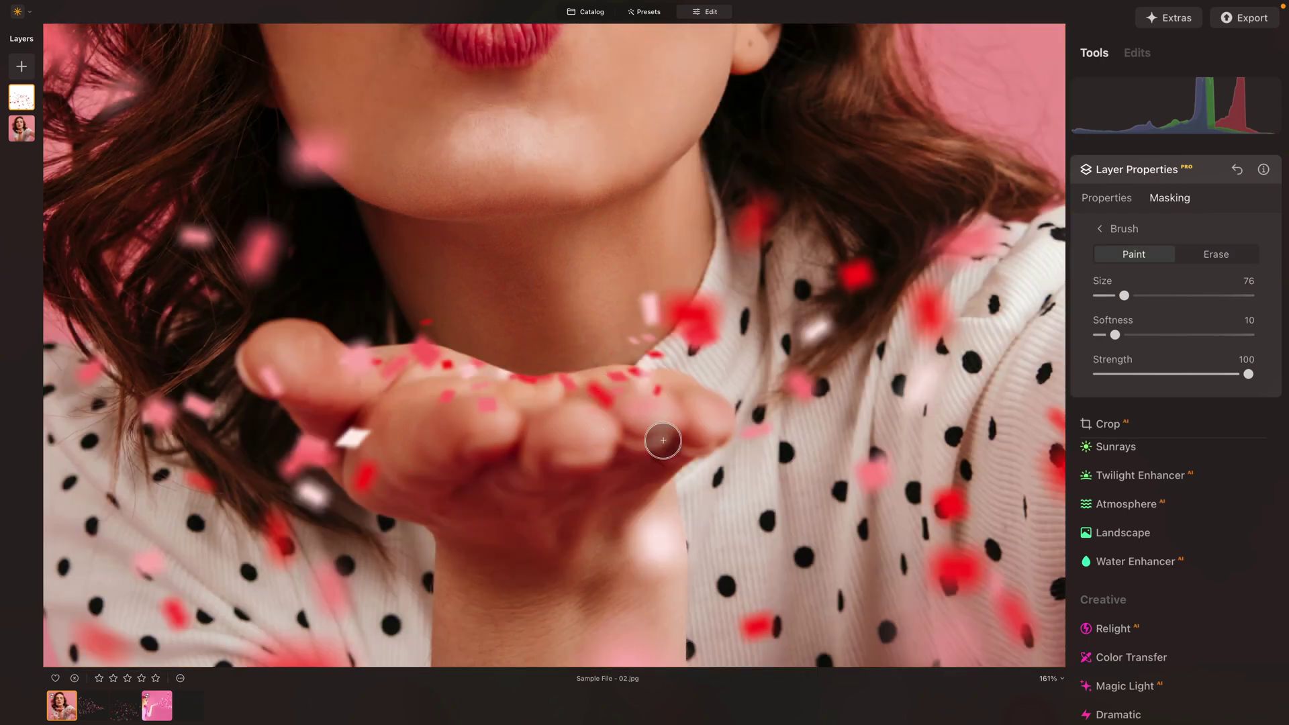
pyautogui.press('alt')
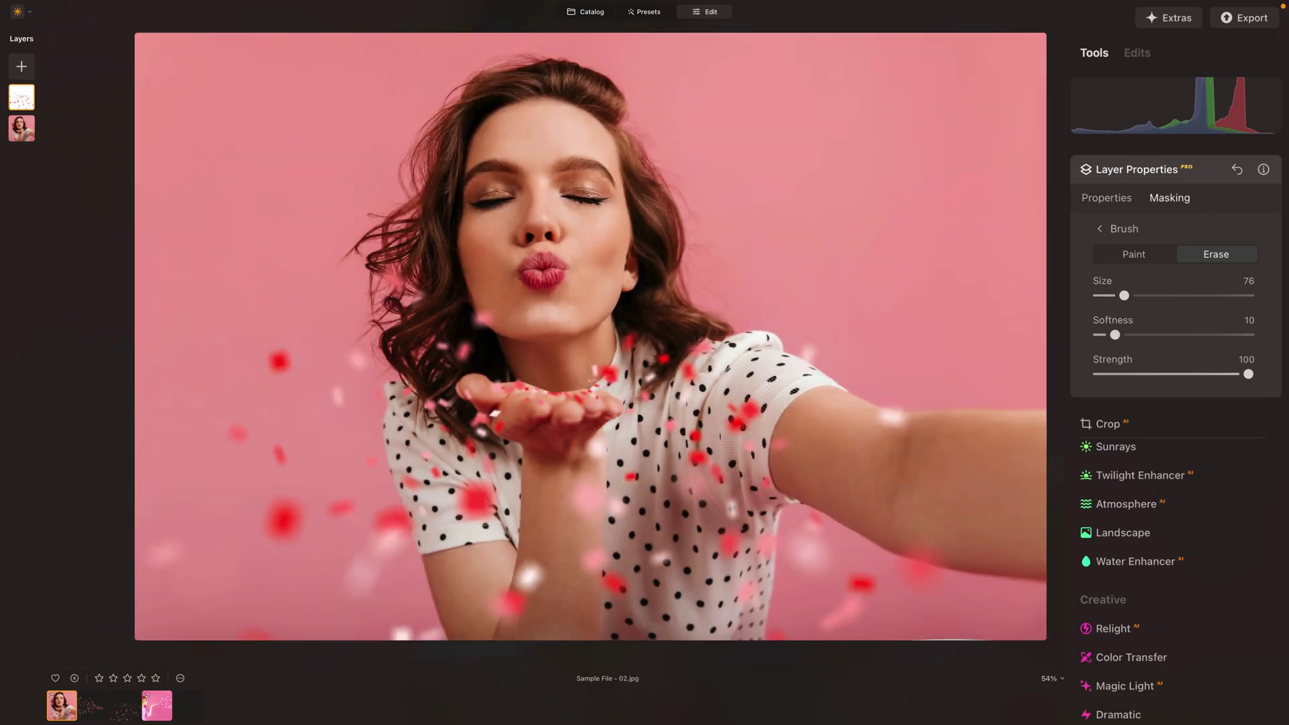
# With the Clone tool, stamp a red confetti flake onto the forearm and white flakes onto the arm and left background.
pyautogui.click(1145, 174)
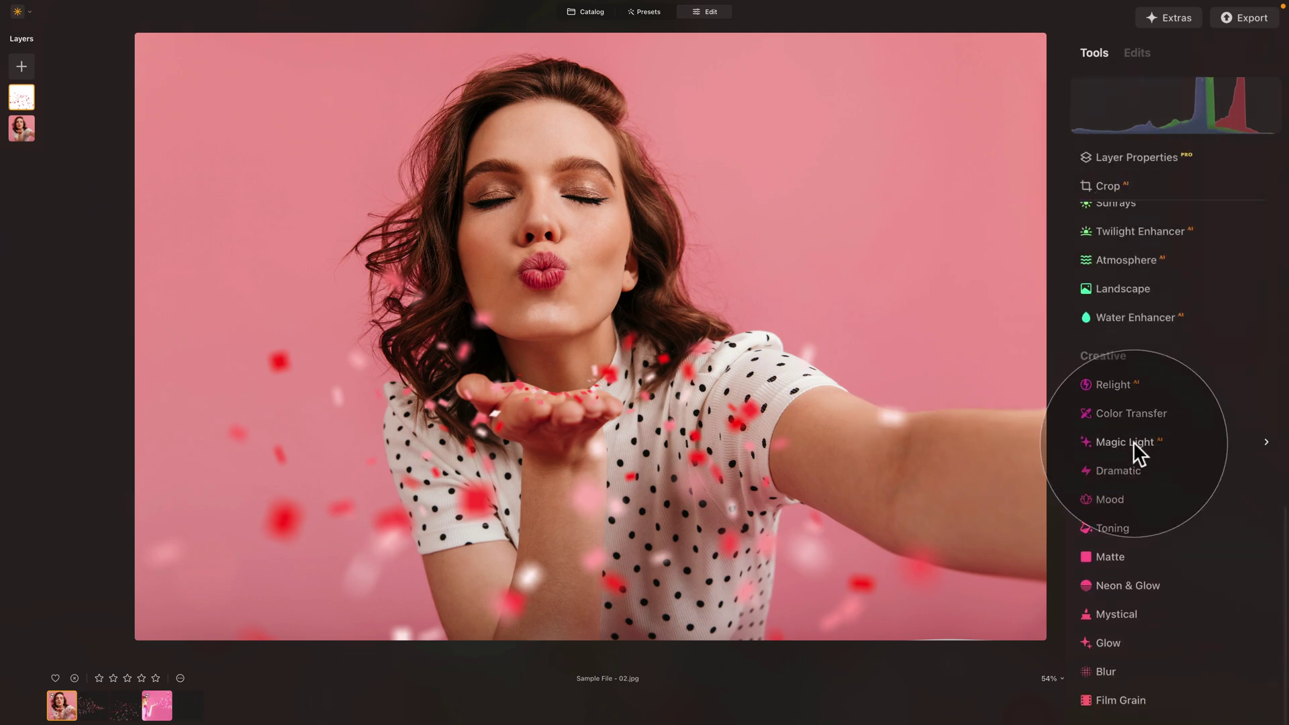
pyautogui.hotkey('ctrl', '-')
pyautogui.scroll(-10, 1155, 477)
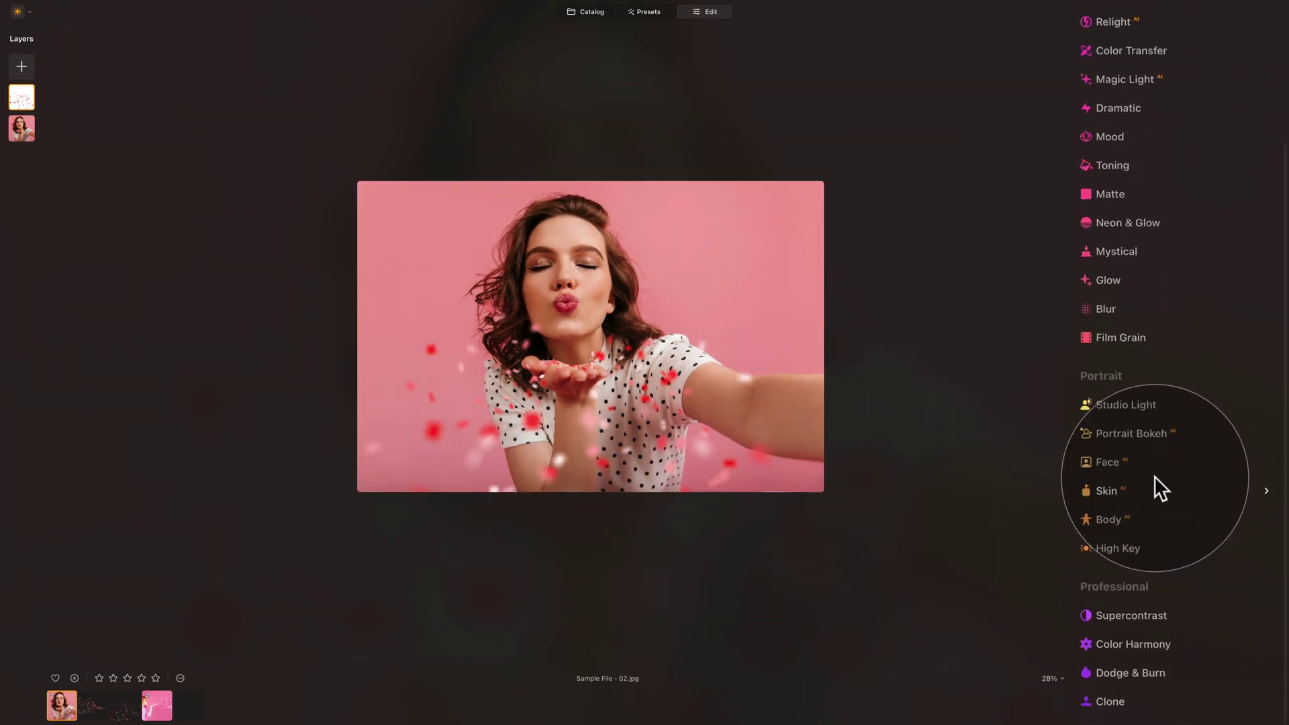
pyautogui.hotkey('ctrl', '0')
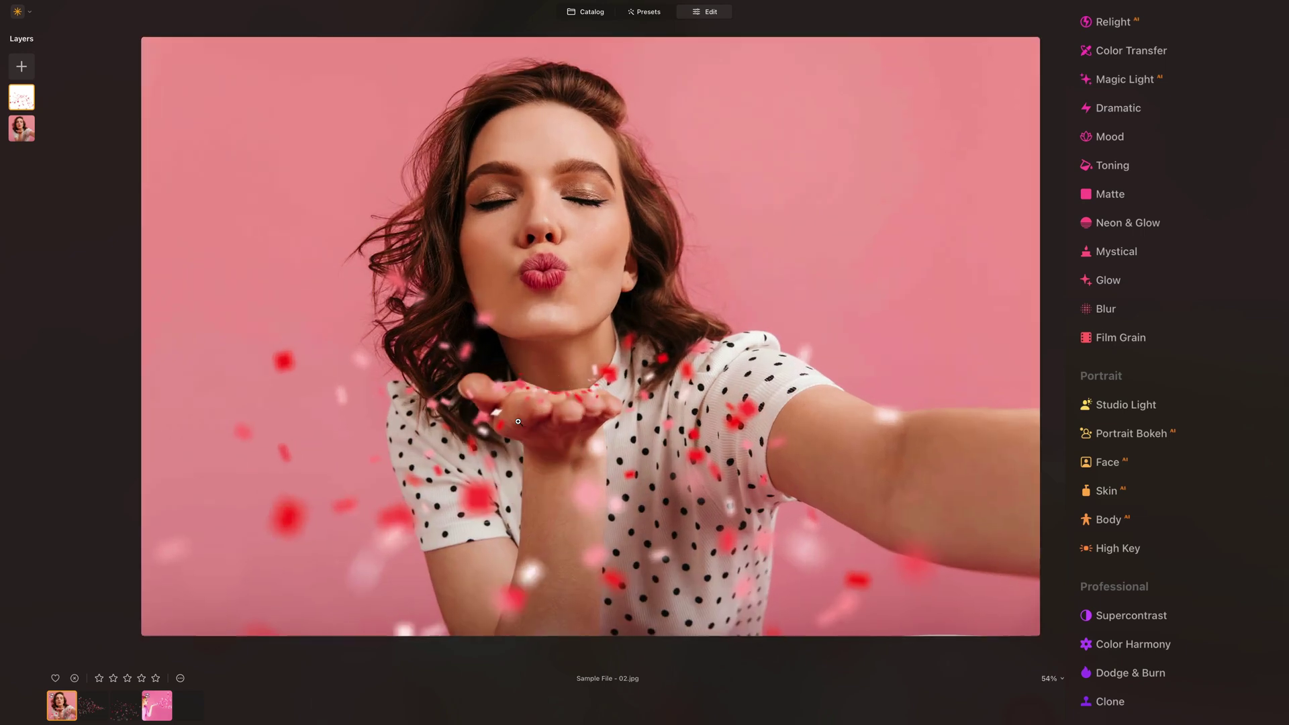
pyautogui.click(1114, 700)
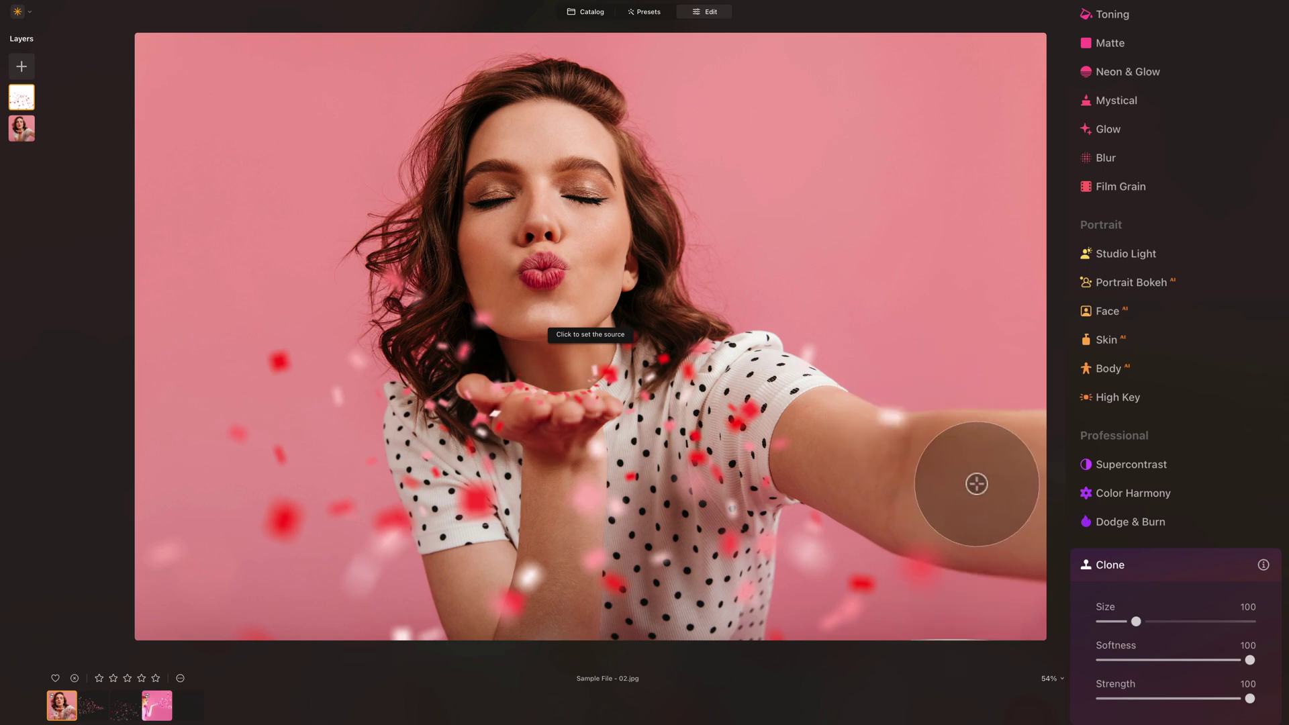
pyautogui.click(283, 352)
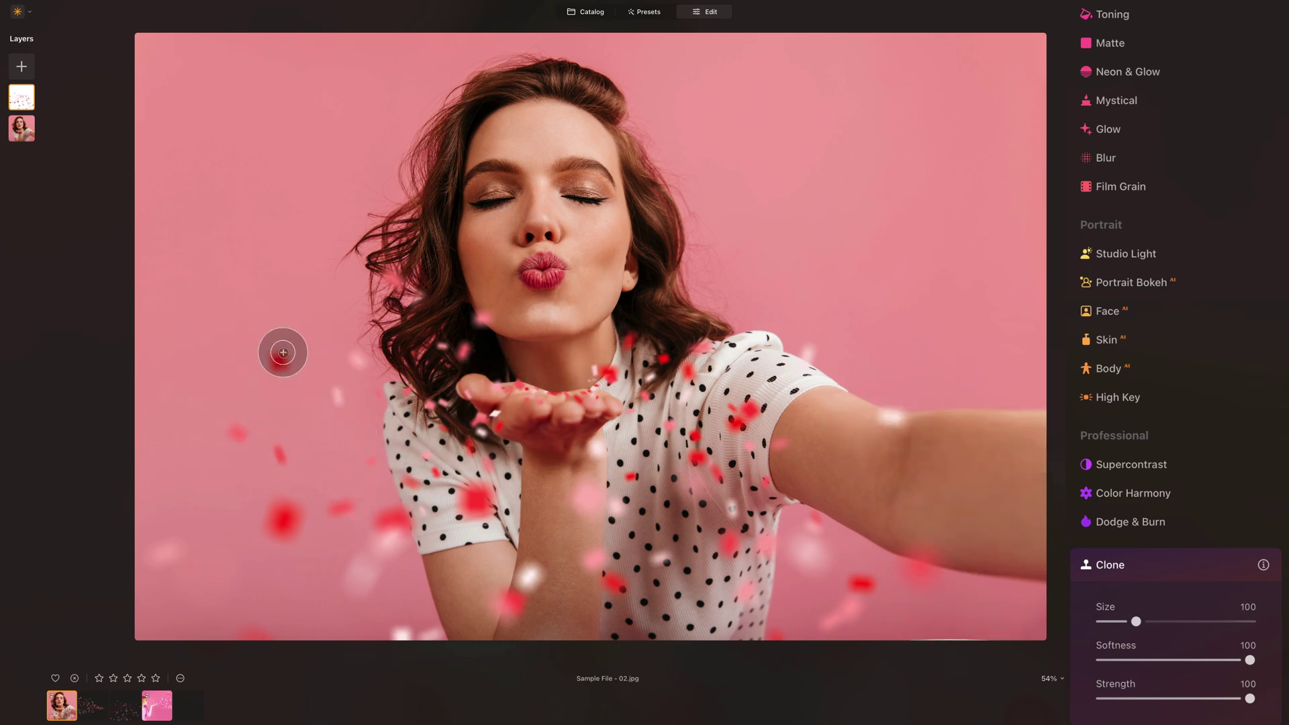
pyautogui.click(967, 479)
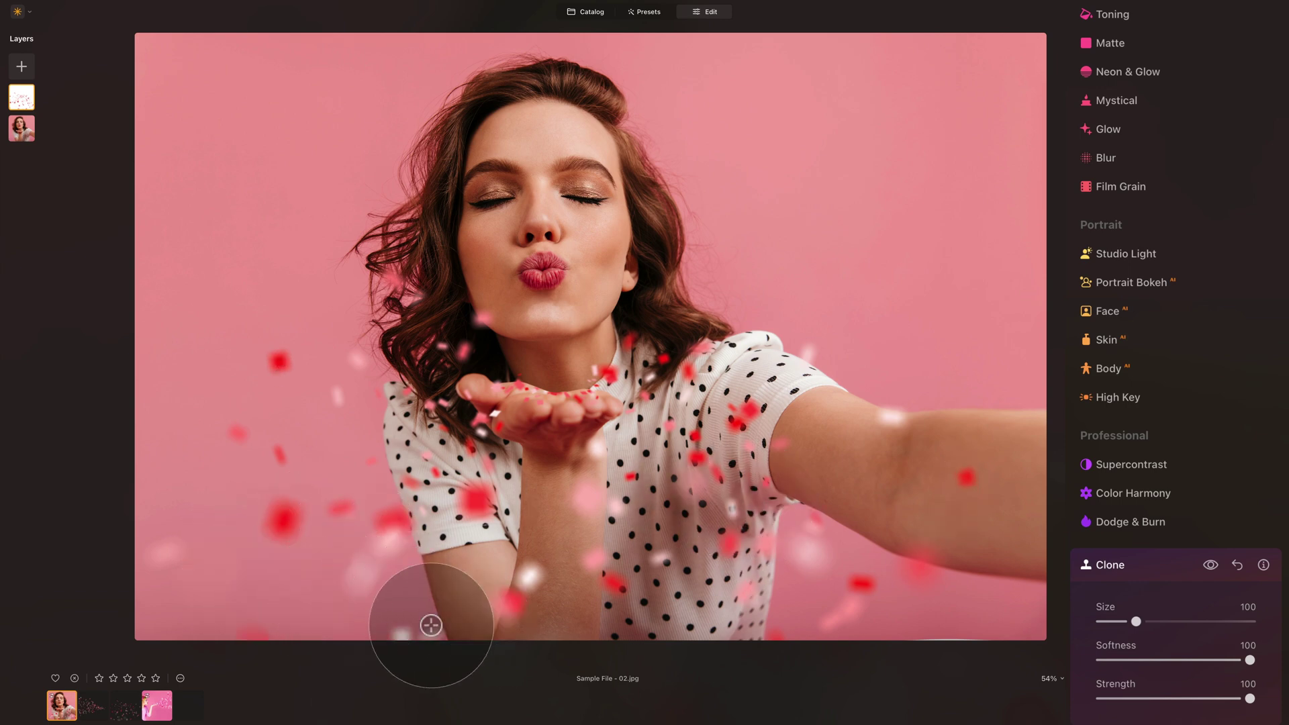
pyautogui.click(885, 414)
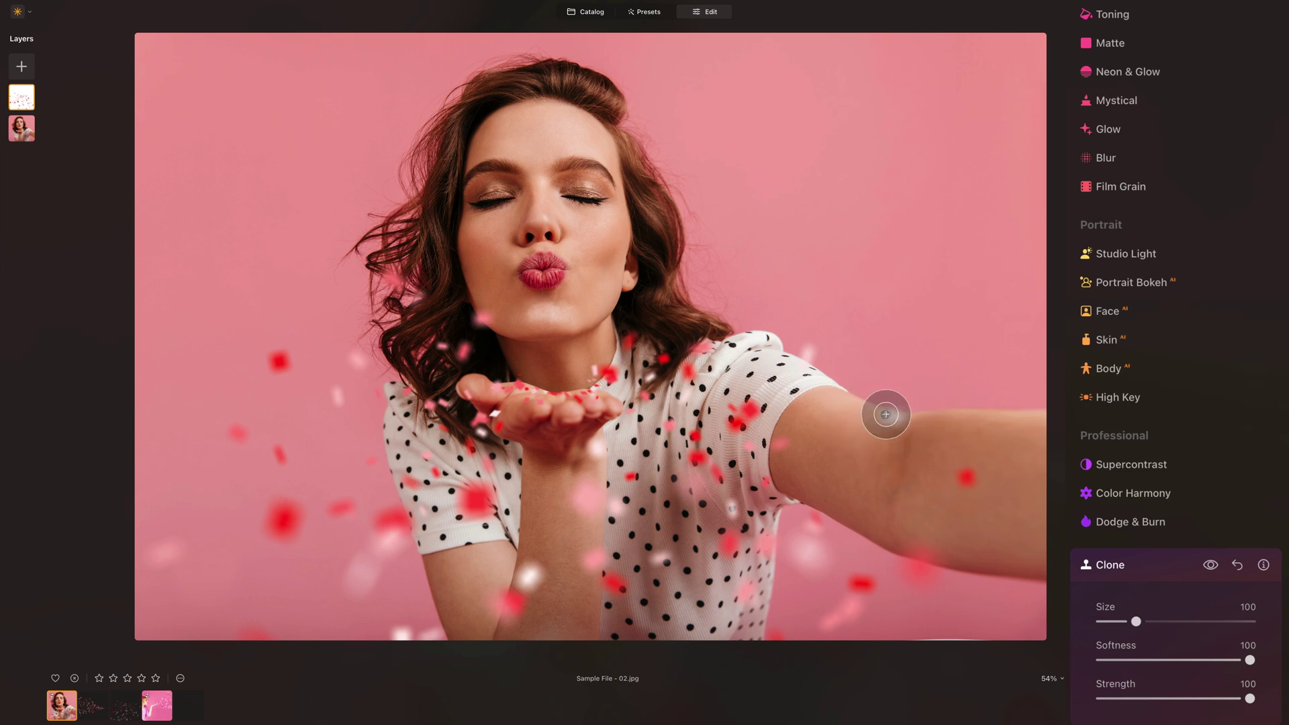
pyautogui.click(1031, 544)
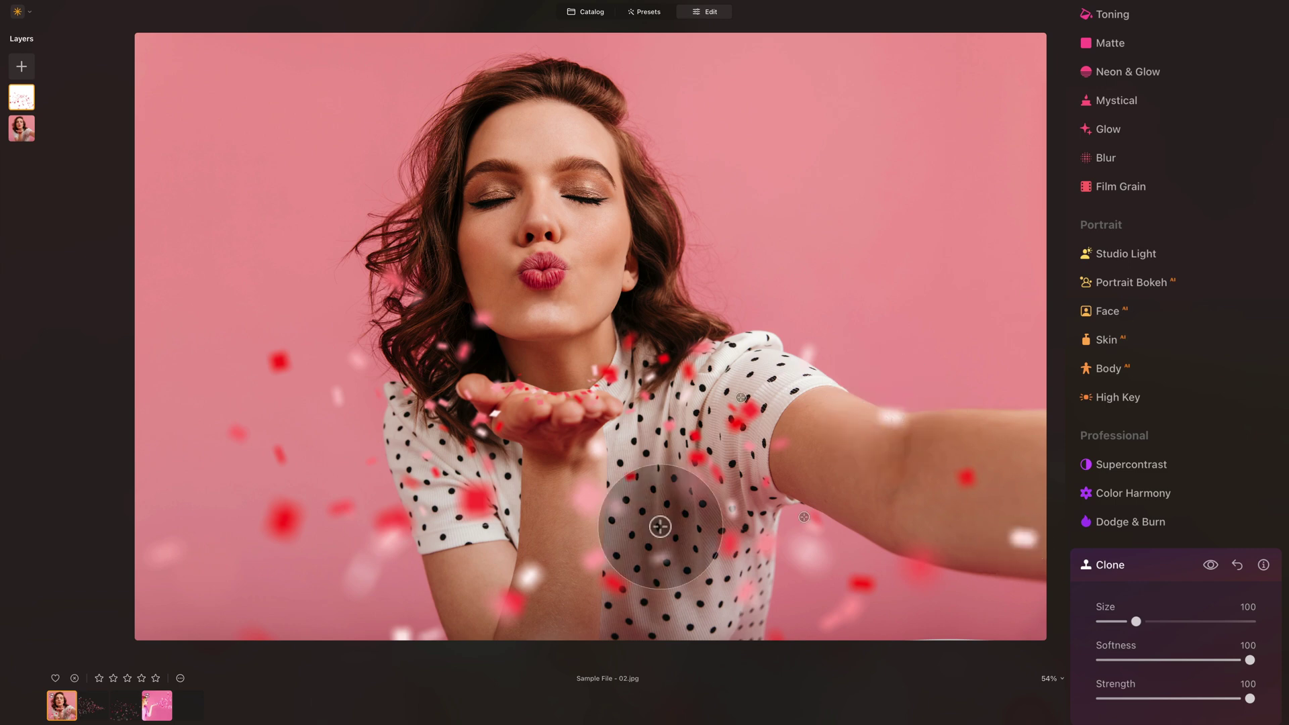
pyautogui.keyDown('alt'); pyautogui.click(280, 497); pyautogui.keyUp('alt')
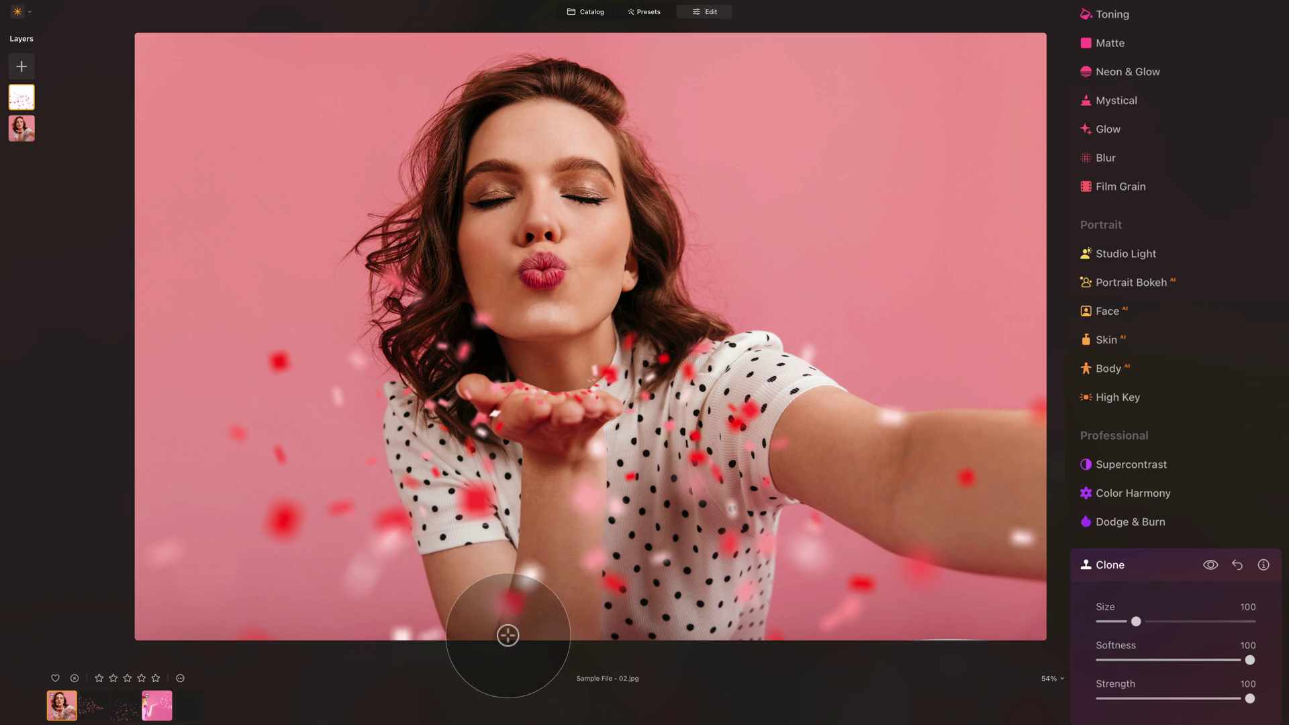
pyautogui.keyDown('alt'); pyautogui.click(880, 413); pyautogui.keyUp('alt')
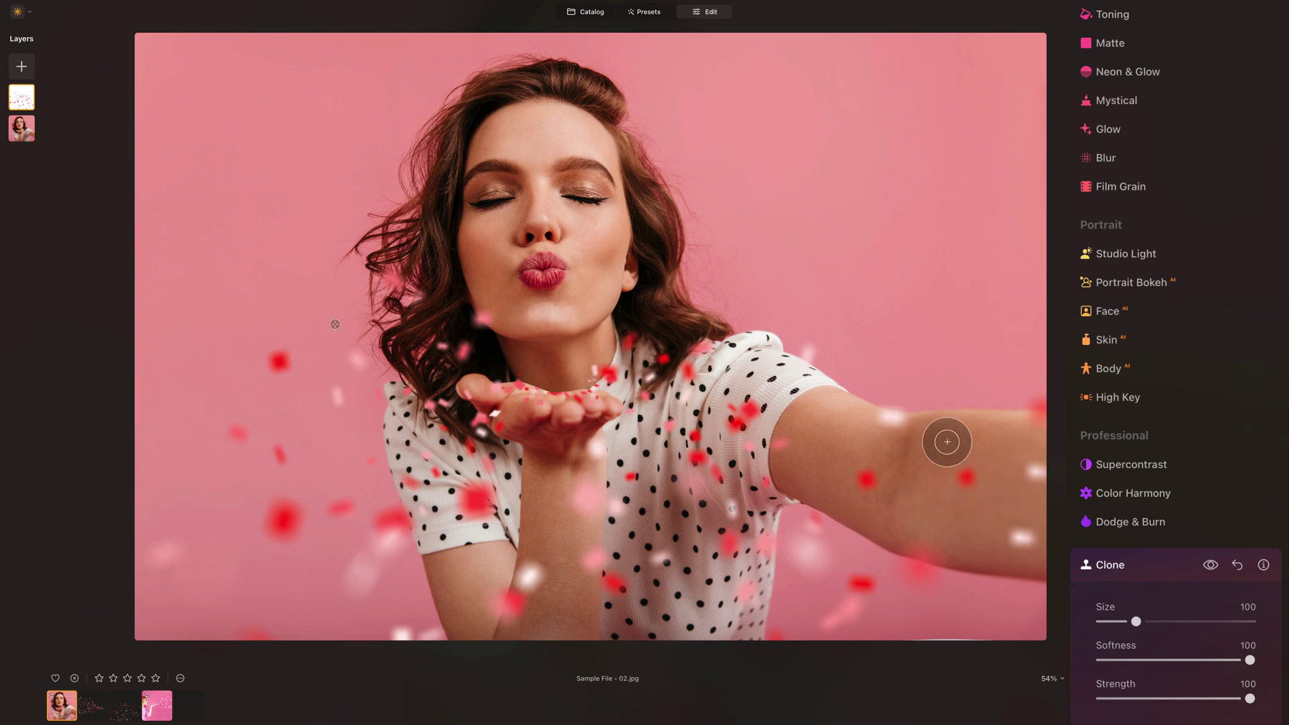
pyautogui.moveTo(938, 437); pyautogui.dragTo(887, 416)
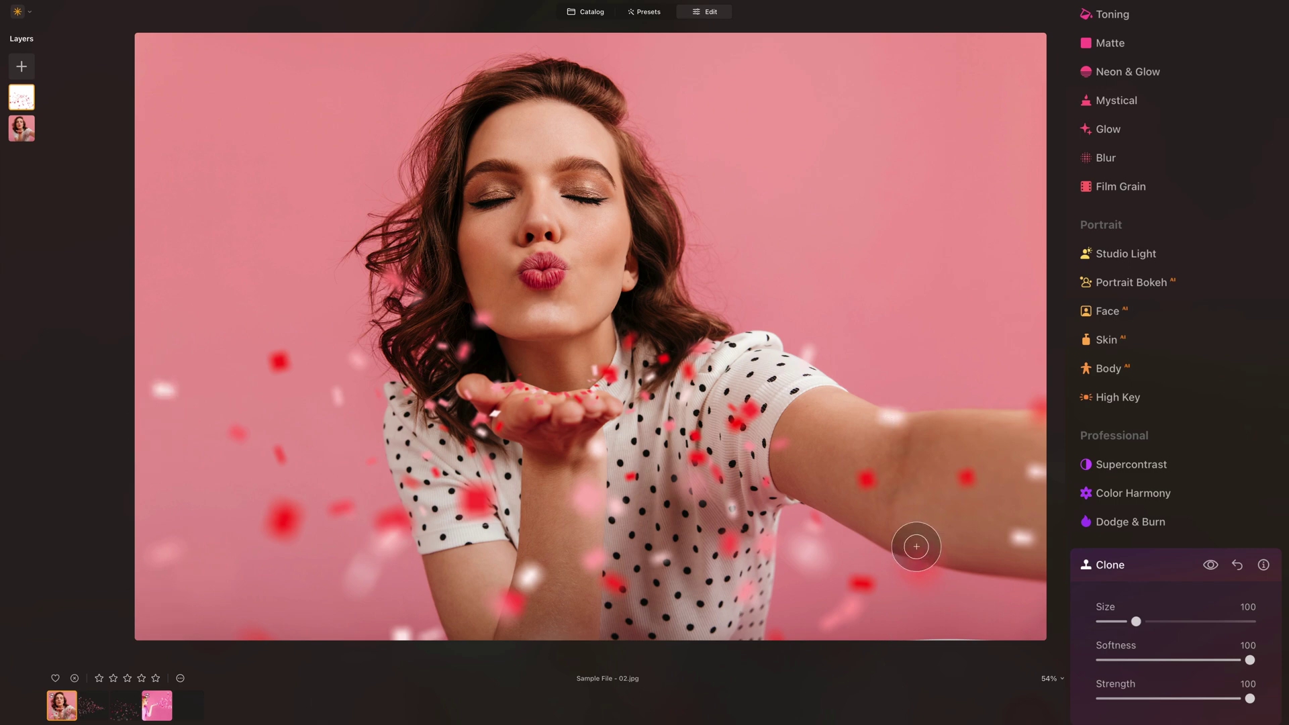
# In Color, set Hue Shift to -16 and HSL Red saturation to -29, then compare with the effect hidden.
pyautogui.click(1143, 561)
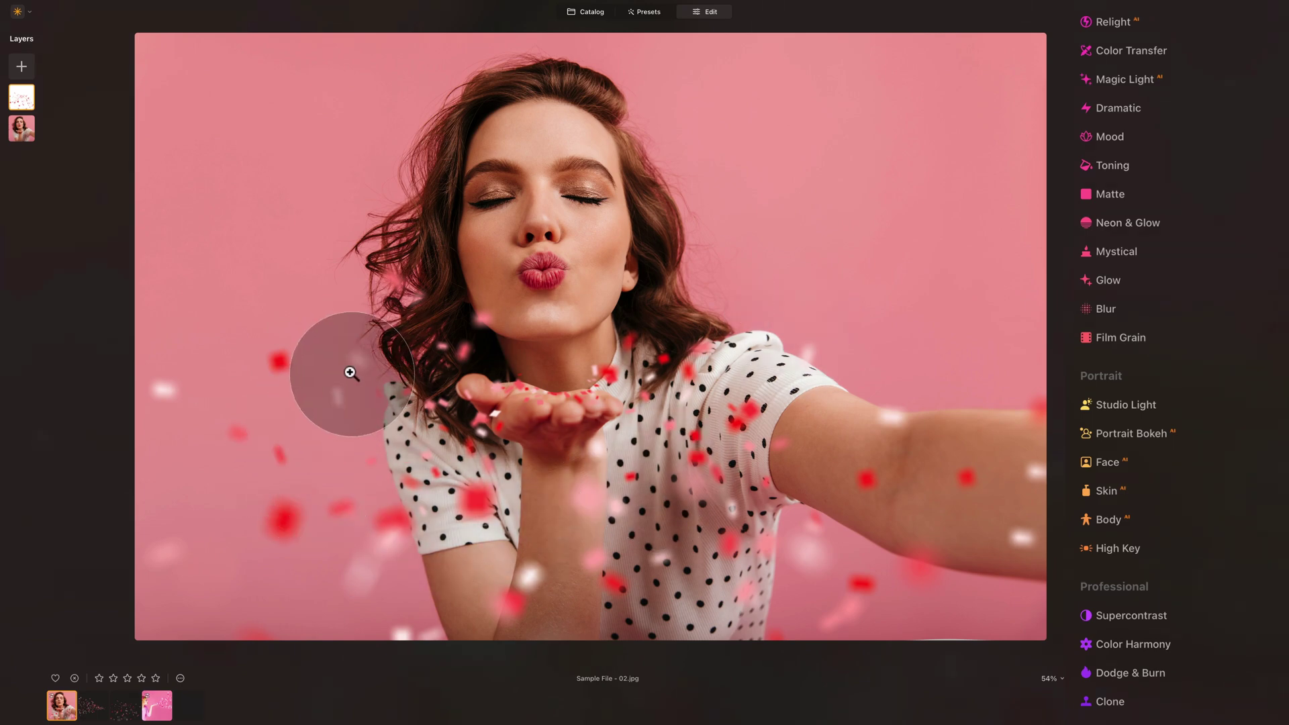
pyautogui.scroll(7, 1101, 223)
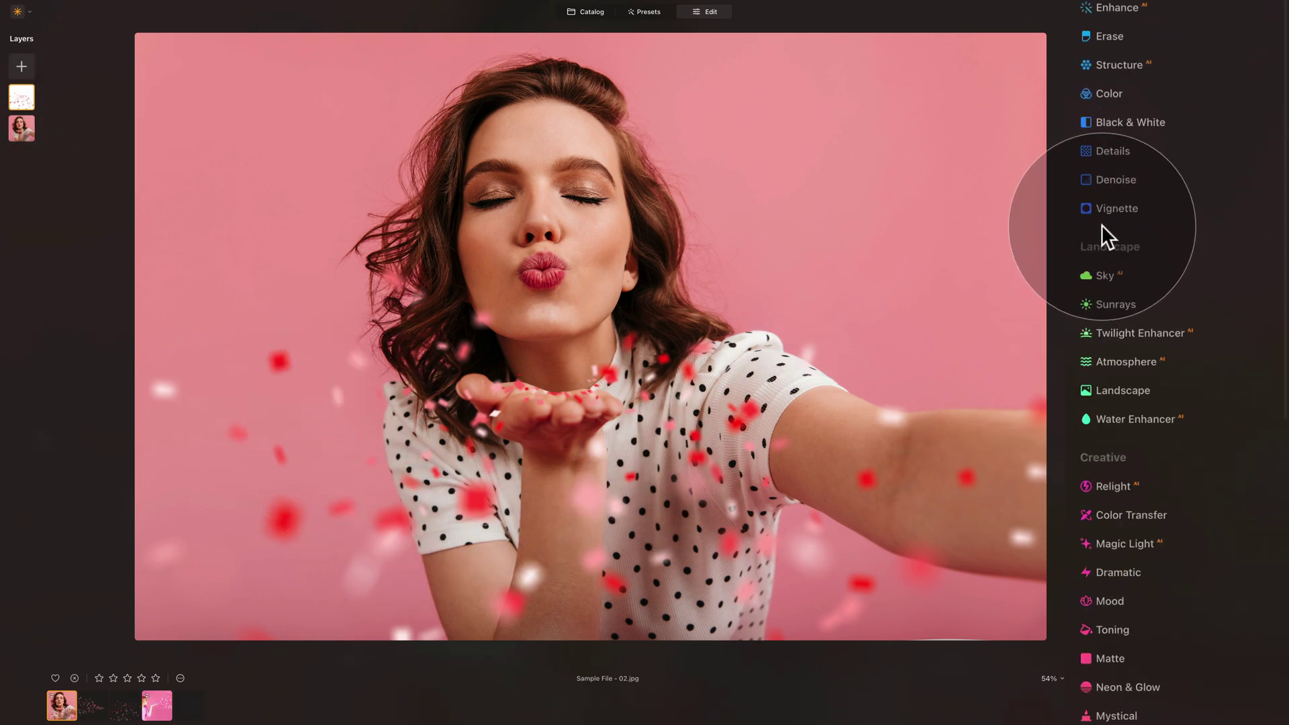
pyautogui.click(1112, 99)
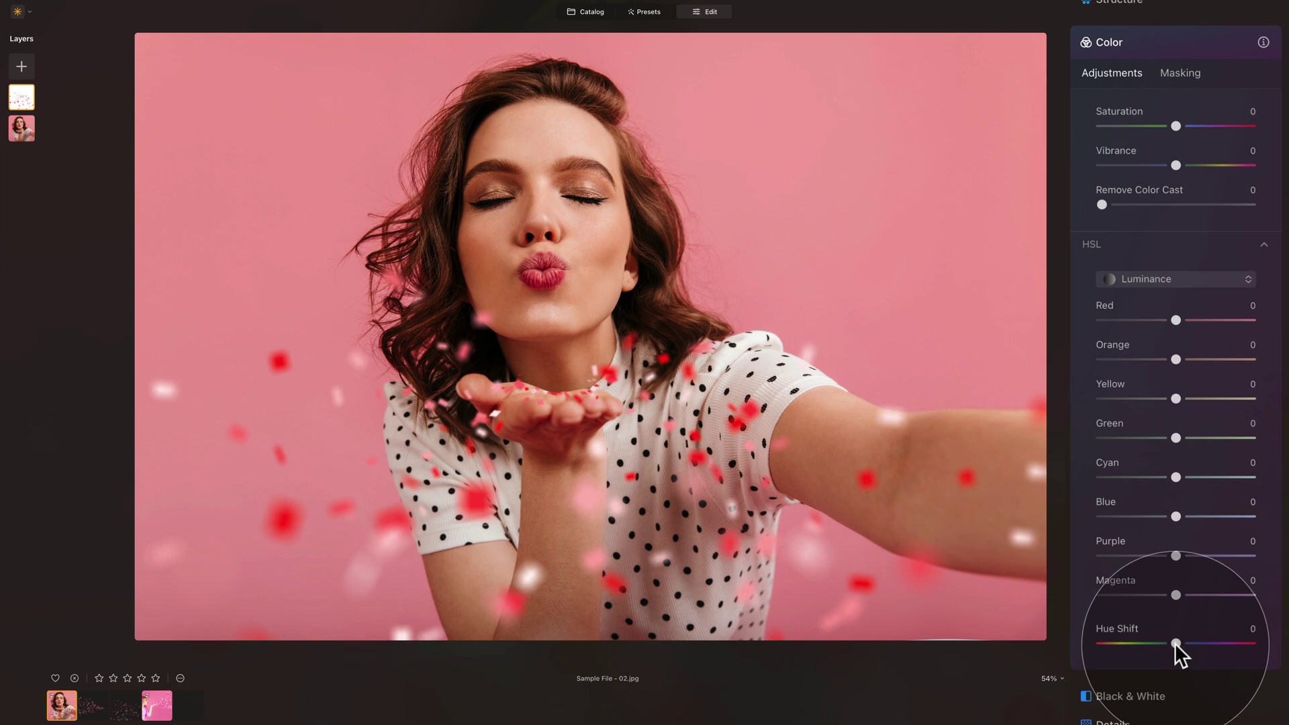
pyautogui.moveTo(1174, 642)
pyautogui.mouseDown()
pyautogui.moveTo(1155, 643)
pyautogui.moveTo(1167, 640)
pyautogui.mouseUp()
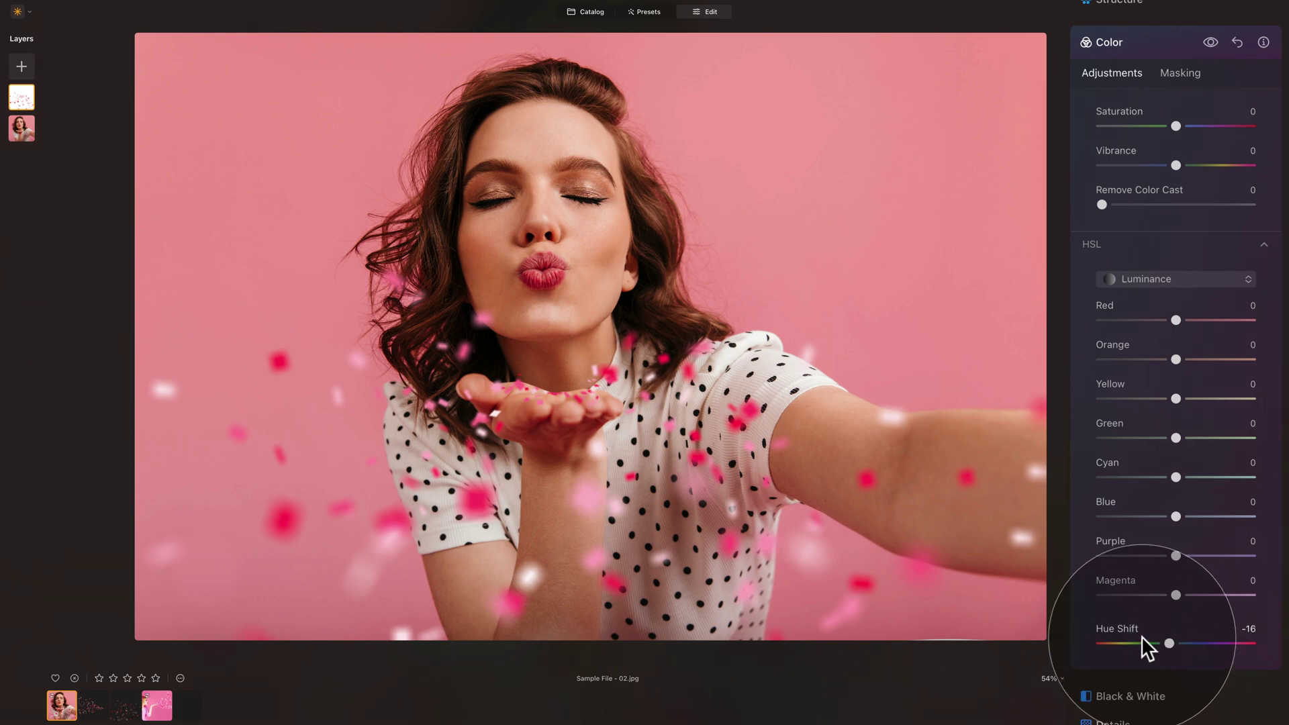
pyautogui.click(1211, 279)
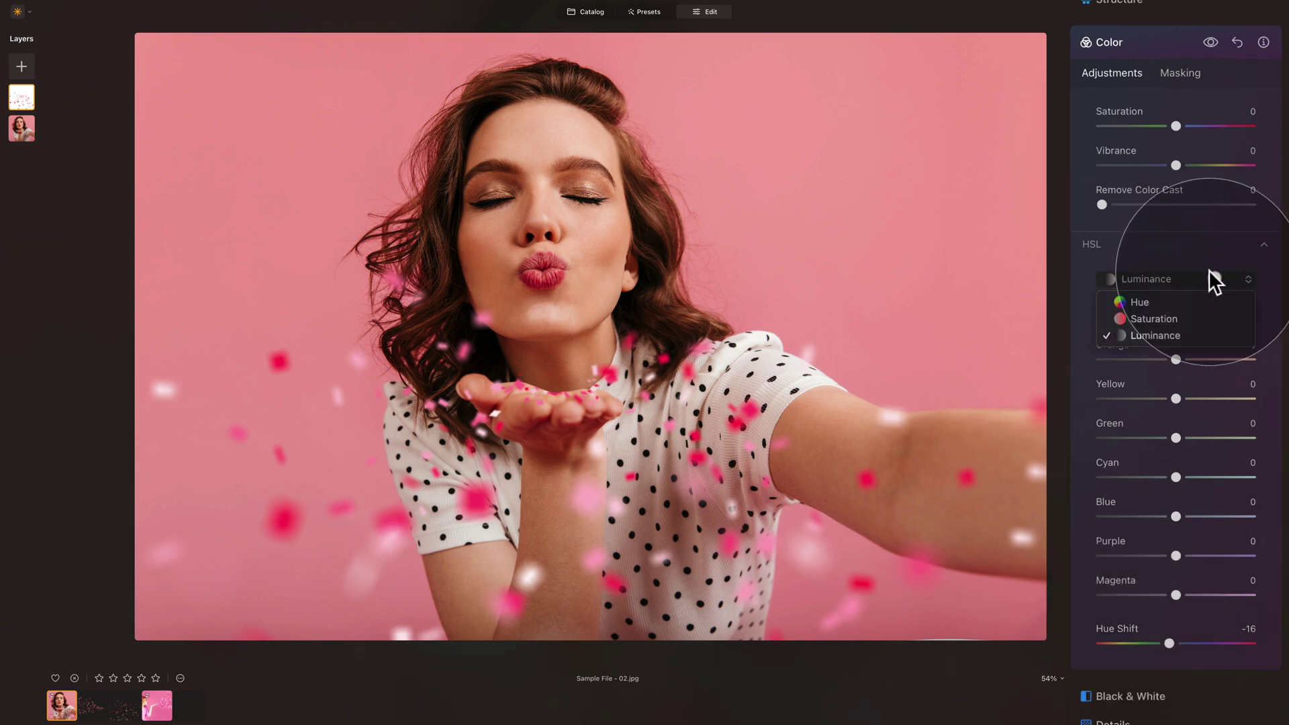
pyautogui.click(1194, 319)
pyautogui.moveTo(1177, 316); pyautogui.dragTo(1155, 315)
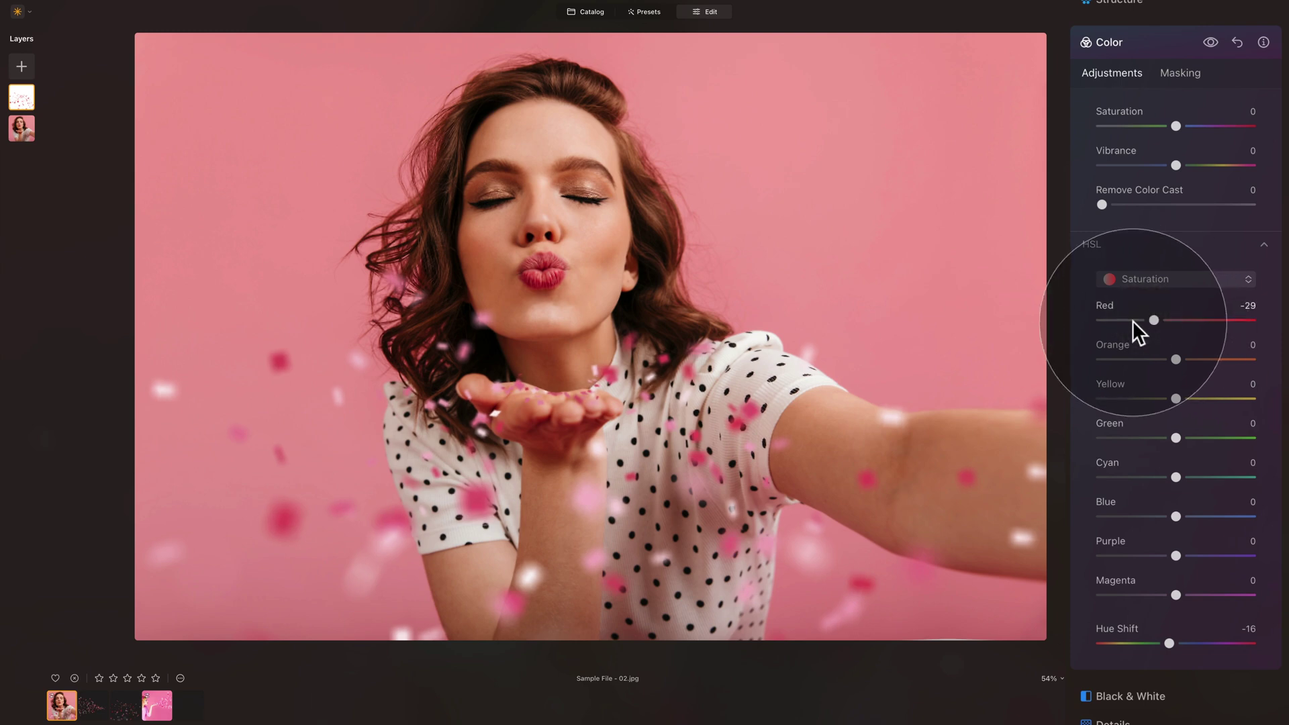
pyautogui.click(1209, 41)
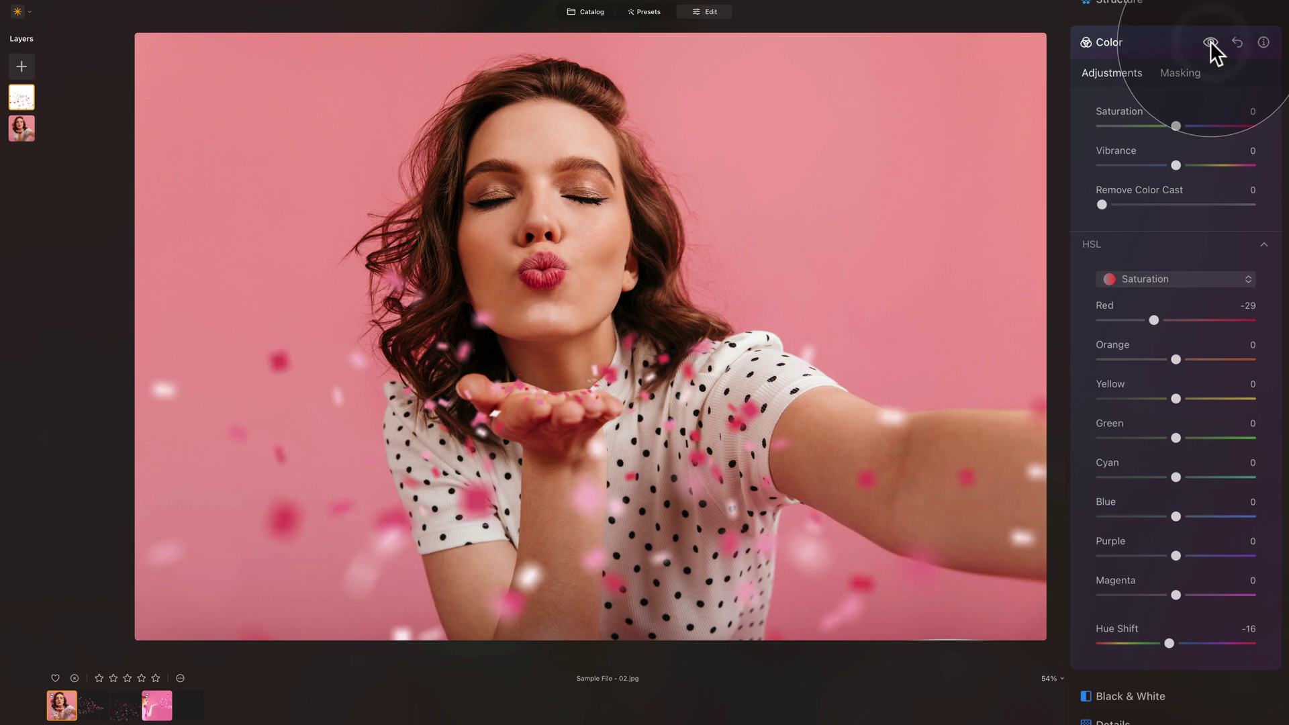
# Export the photo as a TIFF named 'Mid Edit 2' with Save Transparency turned off.
pyautogui.click(1173, 44)
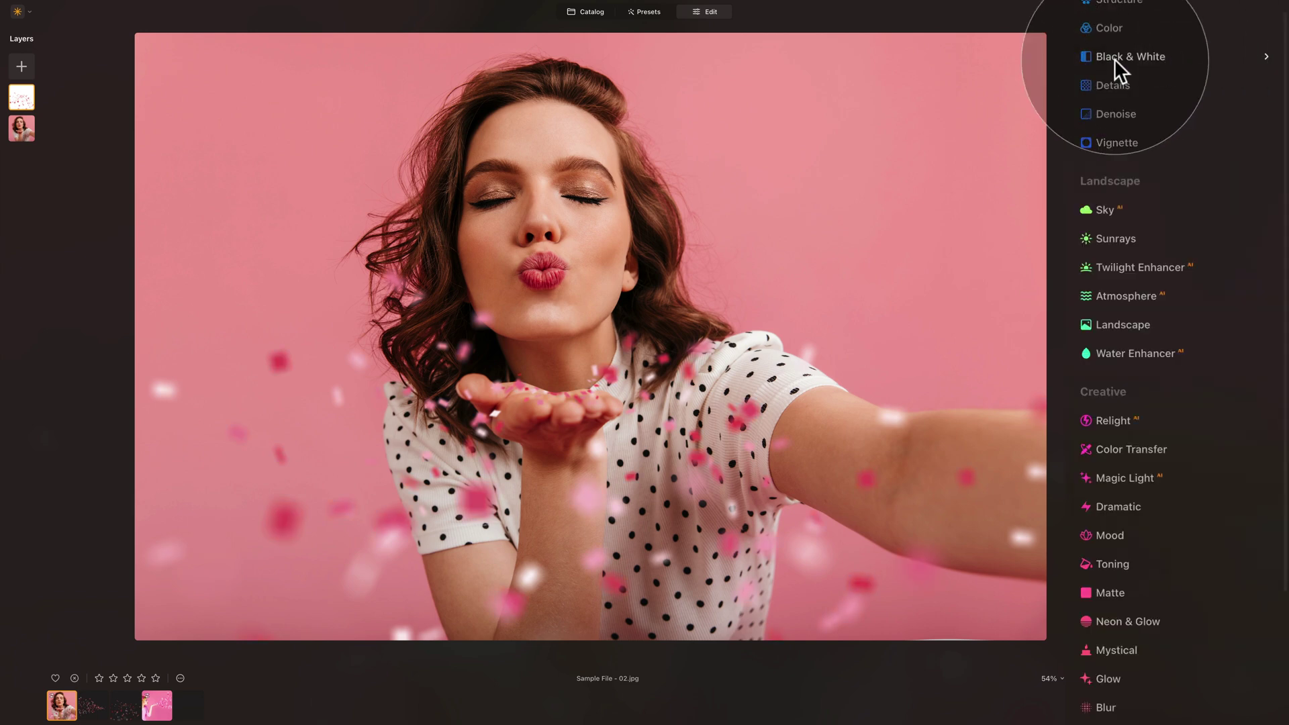
pyautogui.rightClick(757, 154)
pyautogui.click(830, 247)
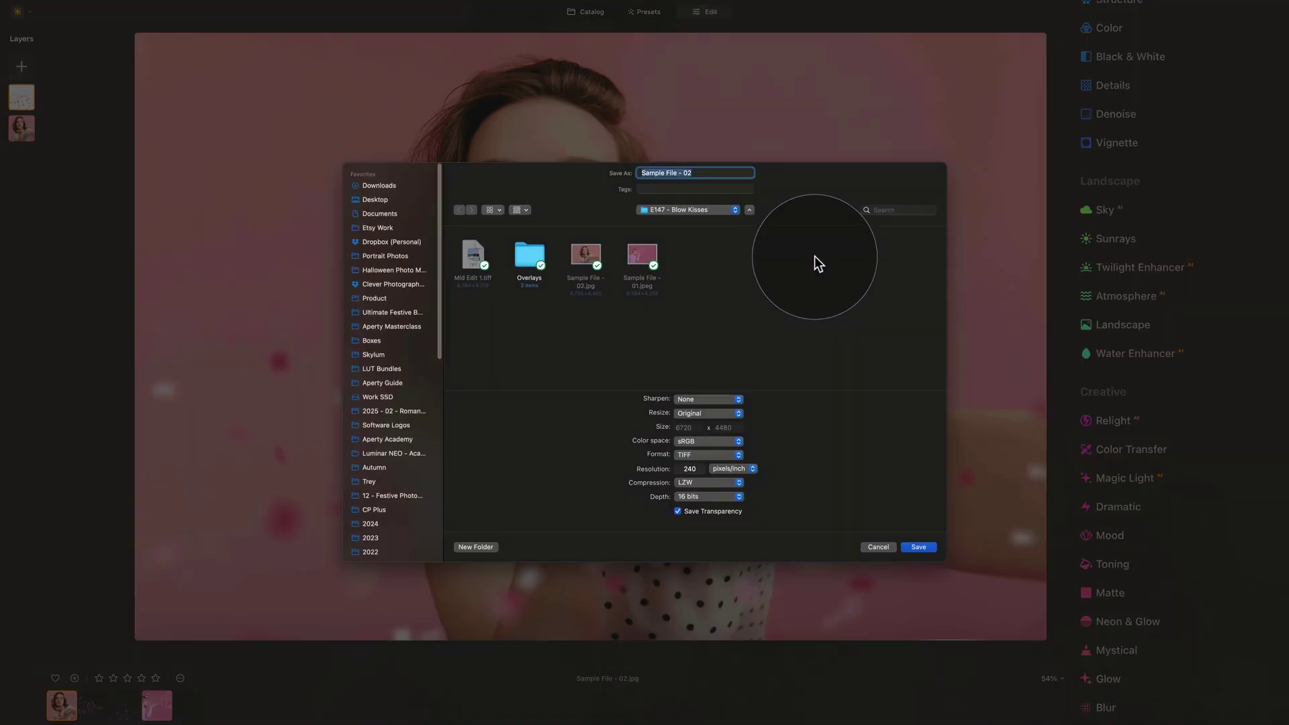
pyautogui.write('Mid Edit 2')
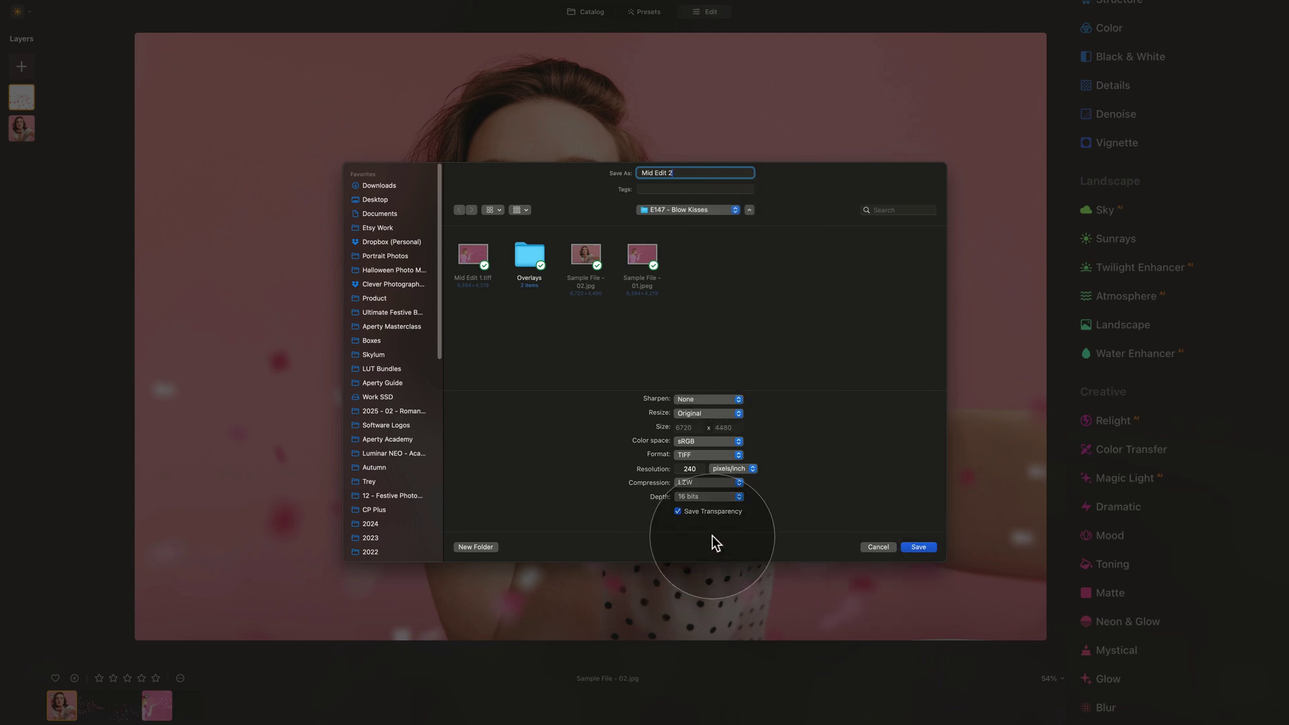
pyautogui.click(678, 512)
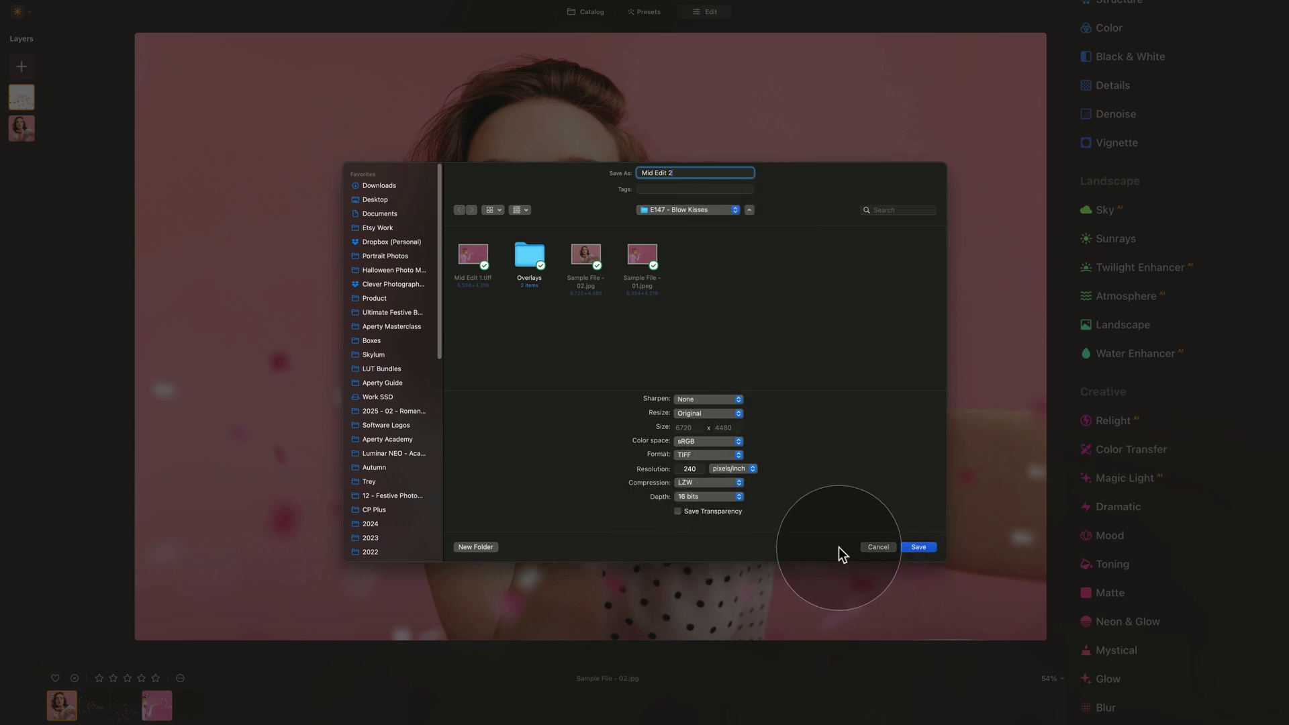
pyautogui.click(920, 548)
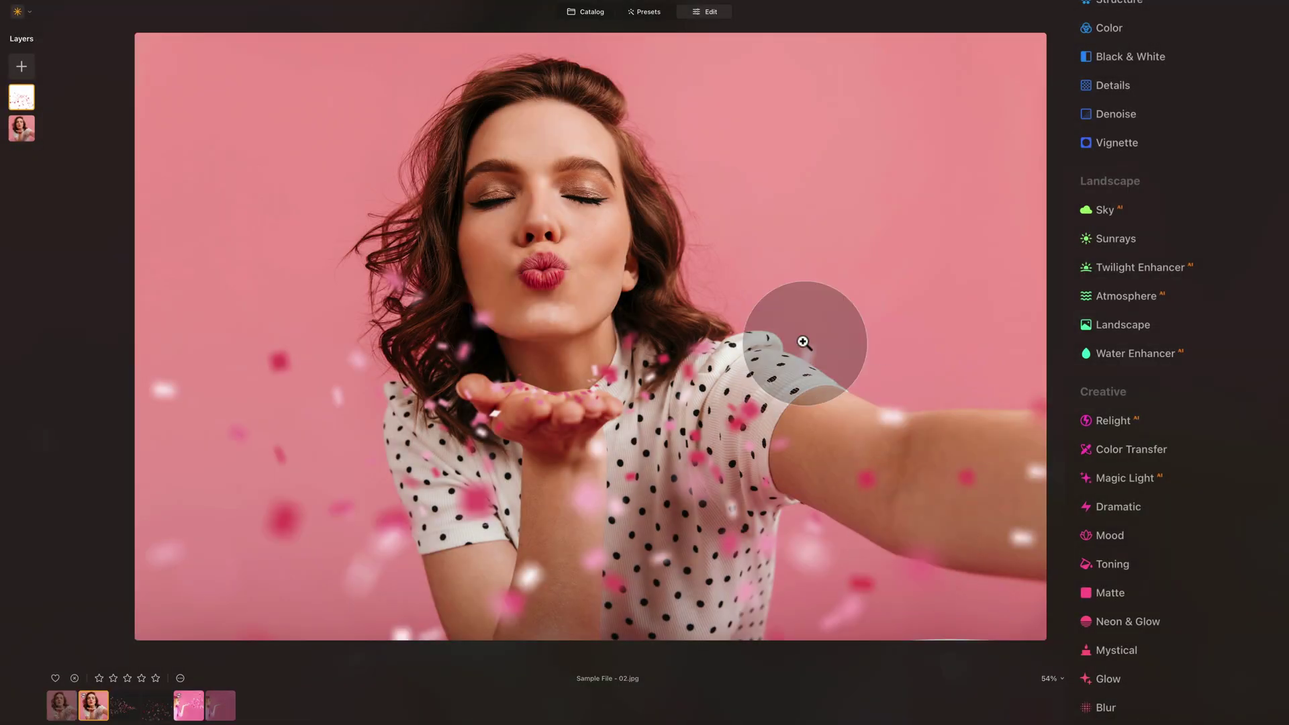
# Open the exported Mid Edit 2 from the Catalog for editing.
pyautogui.click(572, 13)
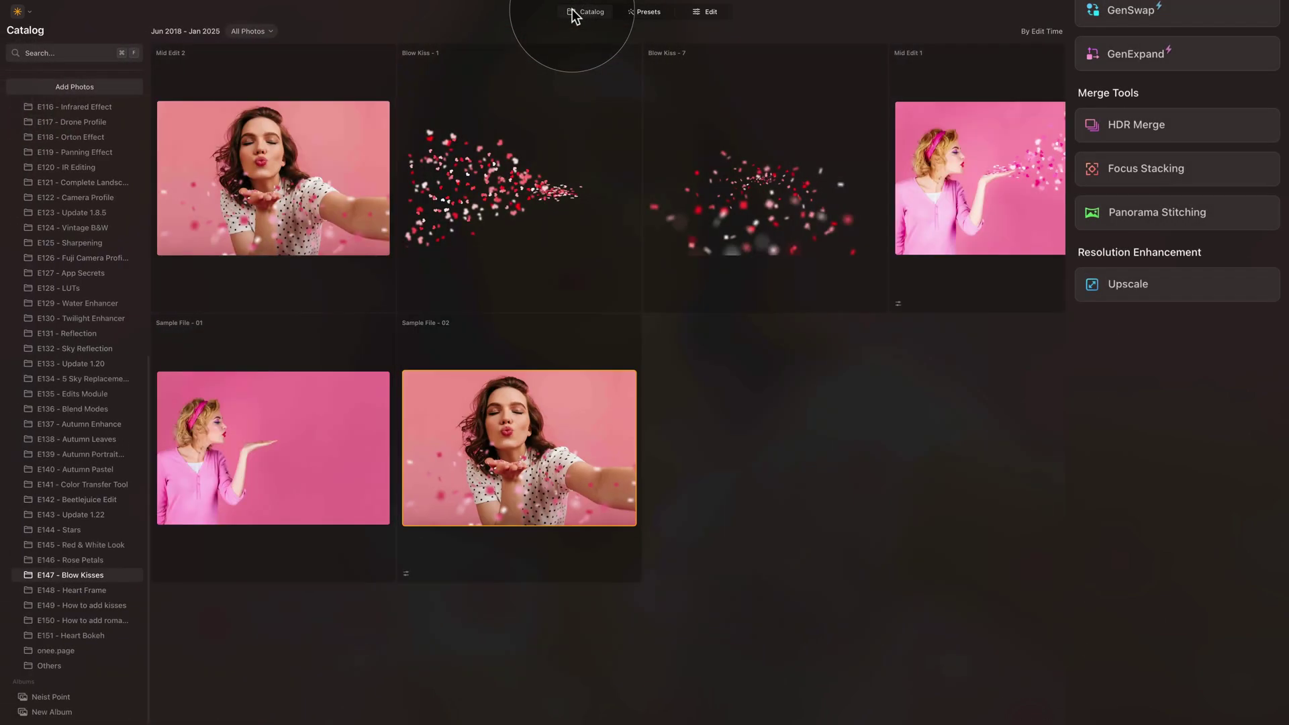
pyautogui.click(314, 171)
pyautogui.click(705, 14)
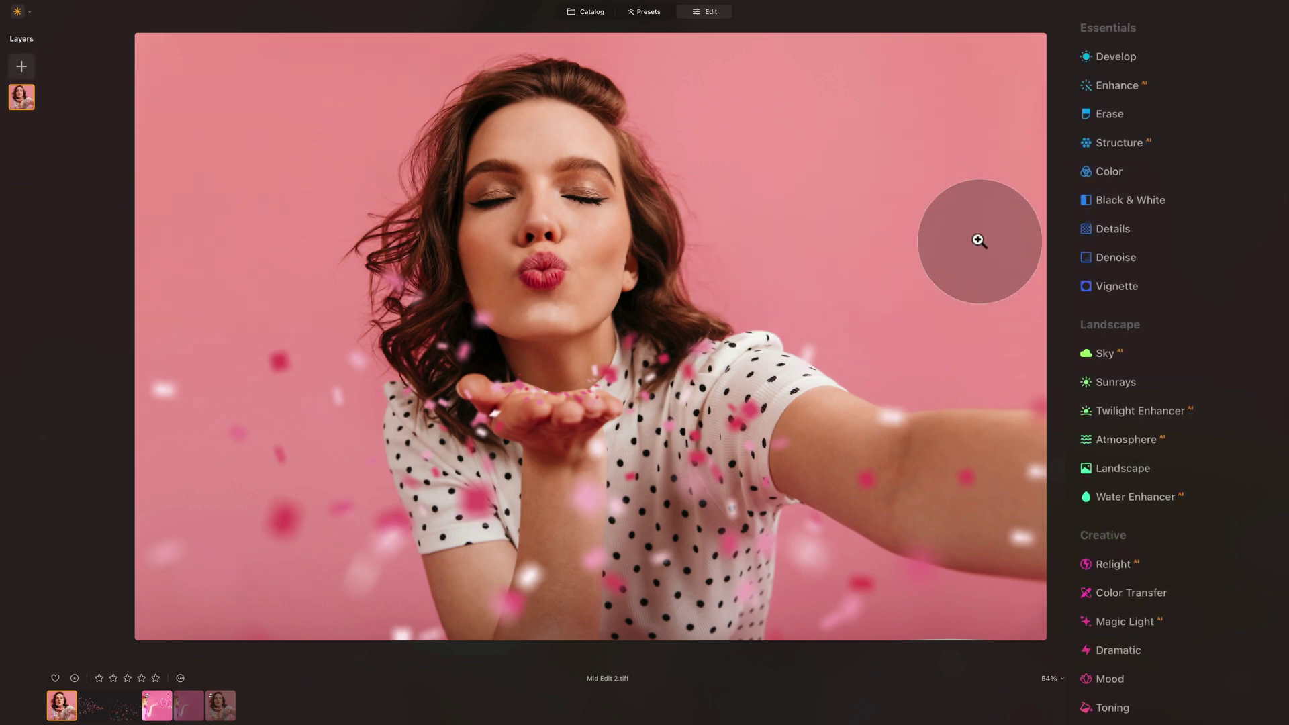
# Add a Vignette with Amount -40 and Inner Light 20.
pyautogui.scroll(-1, 1142, 241)
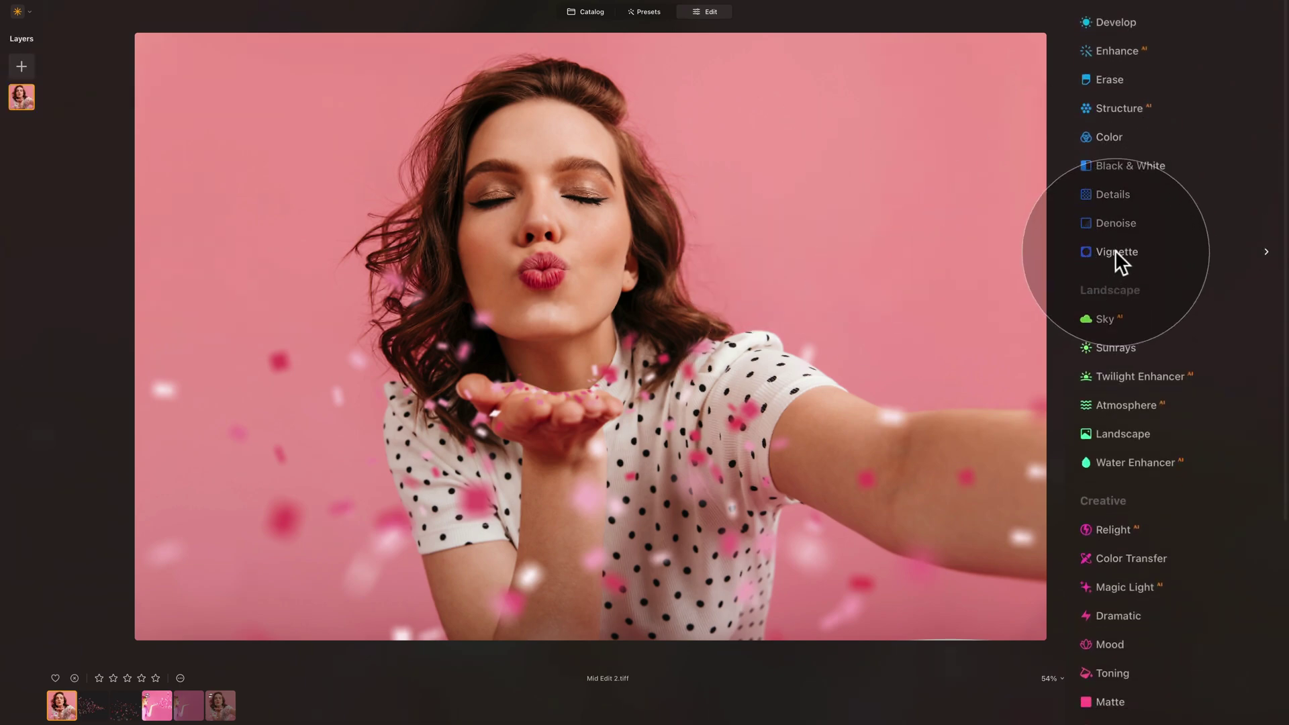
pyautogui.click(1114, 251)
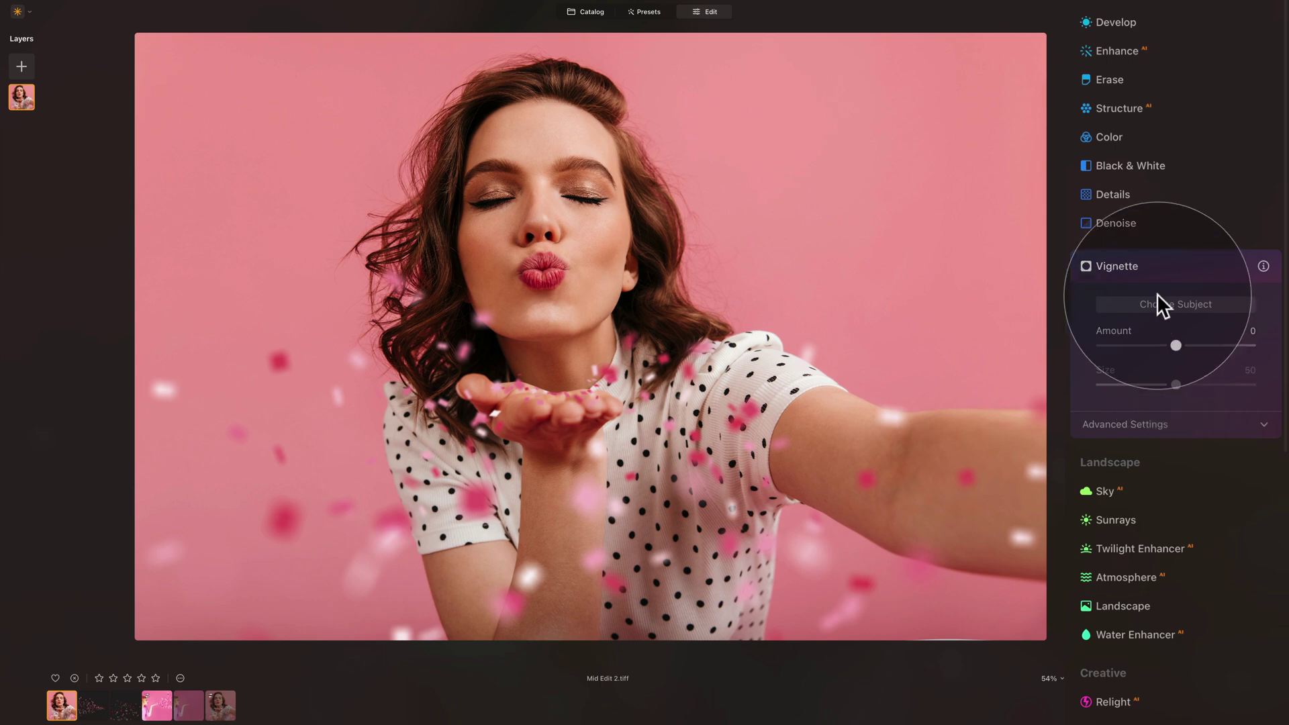
pyautogui.moveTo(1176, 345); pyautogui.dragTo(1145, 346)
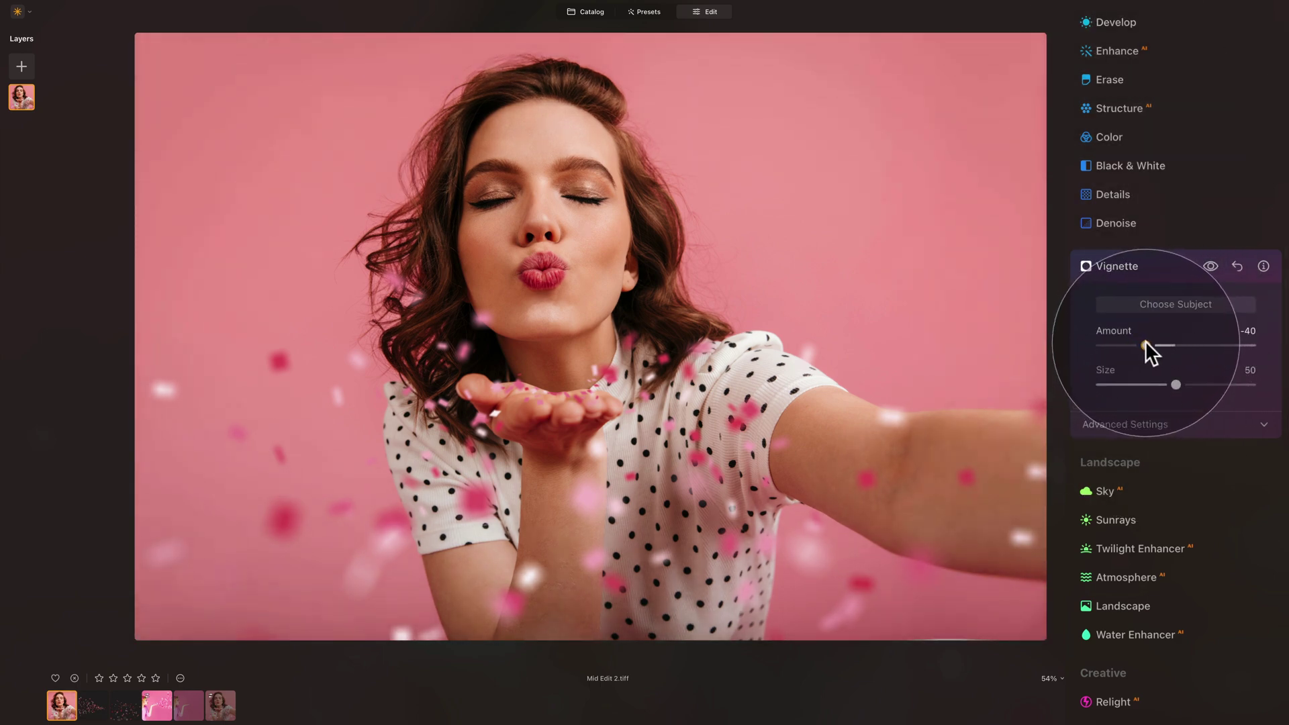
pyautogui.click(1151, 419)
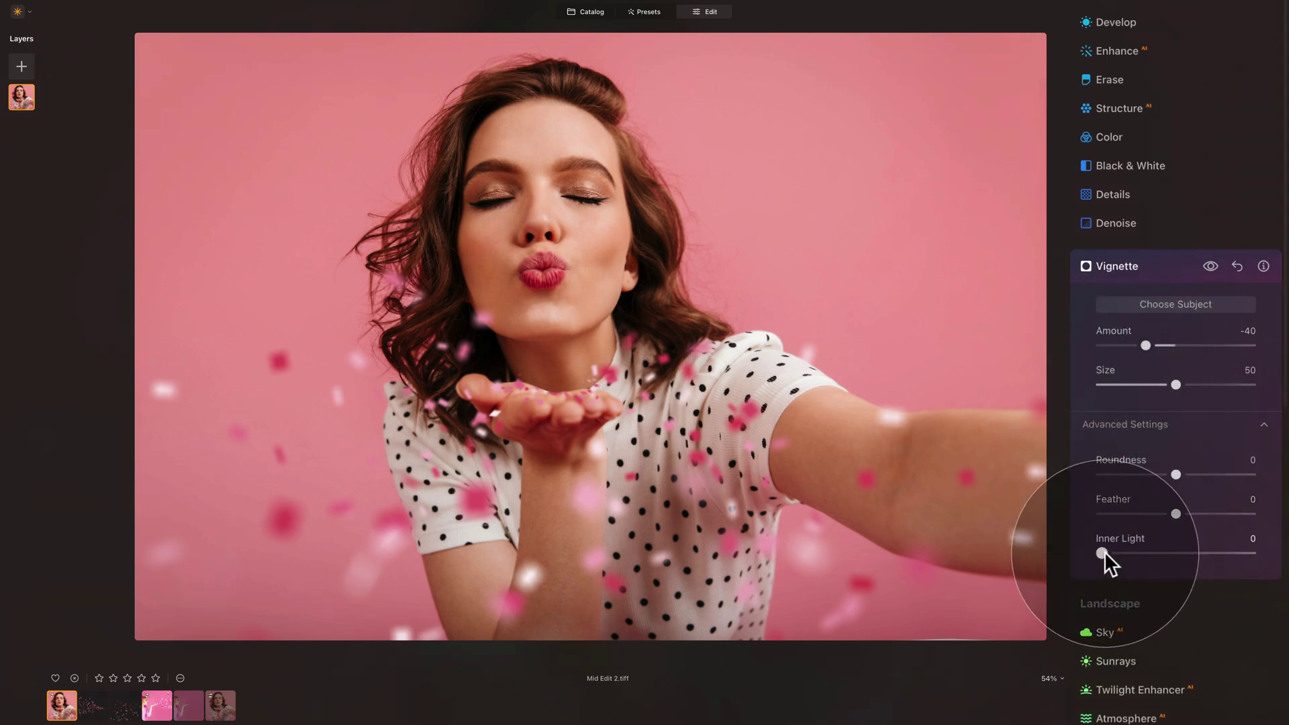
pyautogui.moveTo(1105, 552); pyautogui.dragTo(1134, 552)
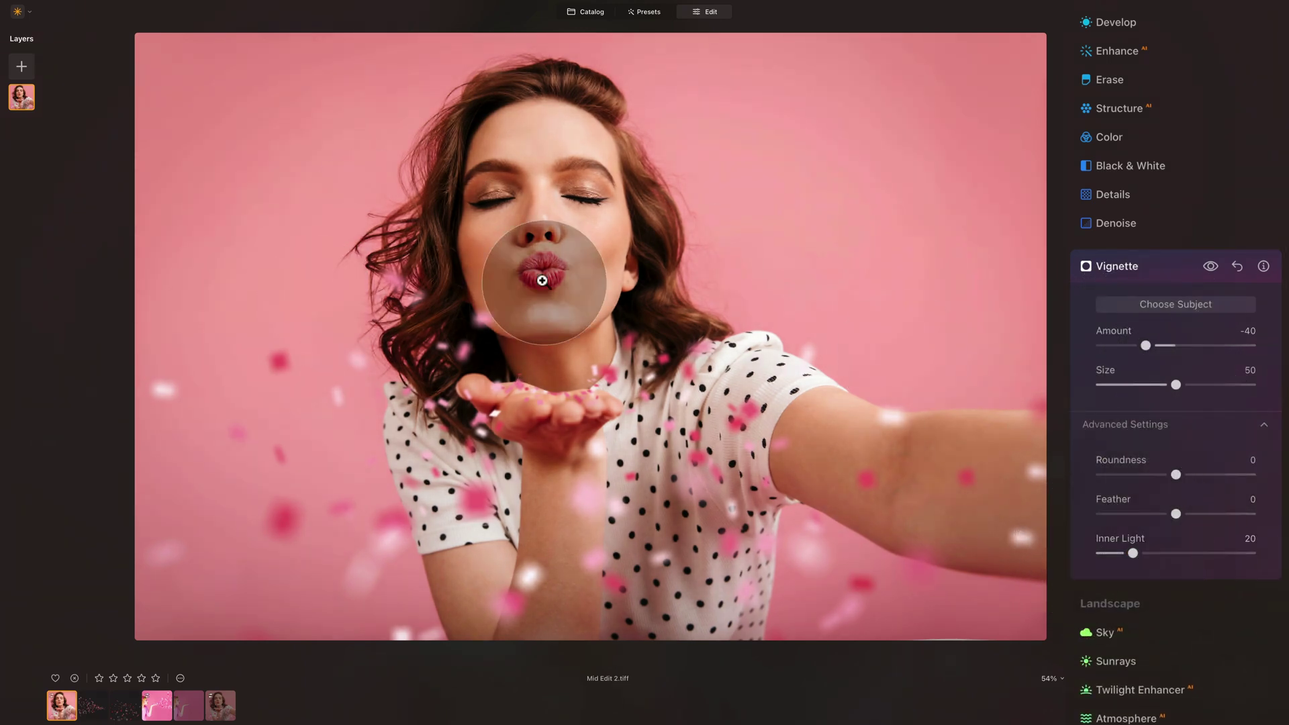
# Apply the Cinematic Toning Bakersfield LUT in Mood at Amount 35.
pyautogui.click(1156, 265)
pyautogui.scroll(-5, 1191, 295)
pyautogui.scroll(-2, 1182, 296)
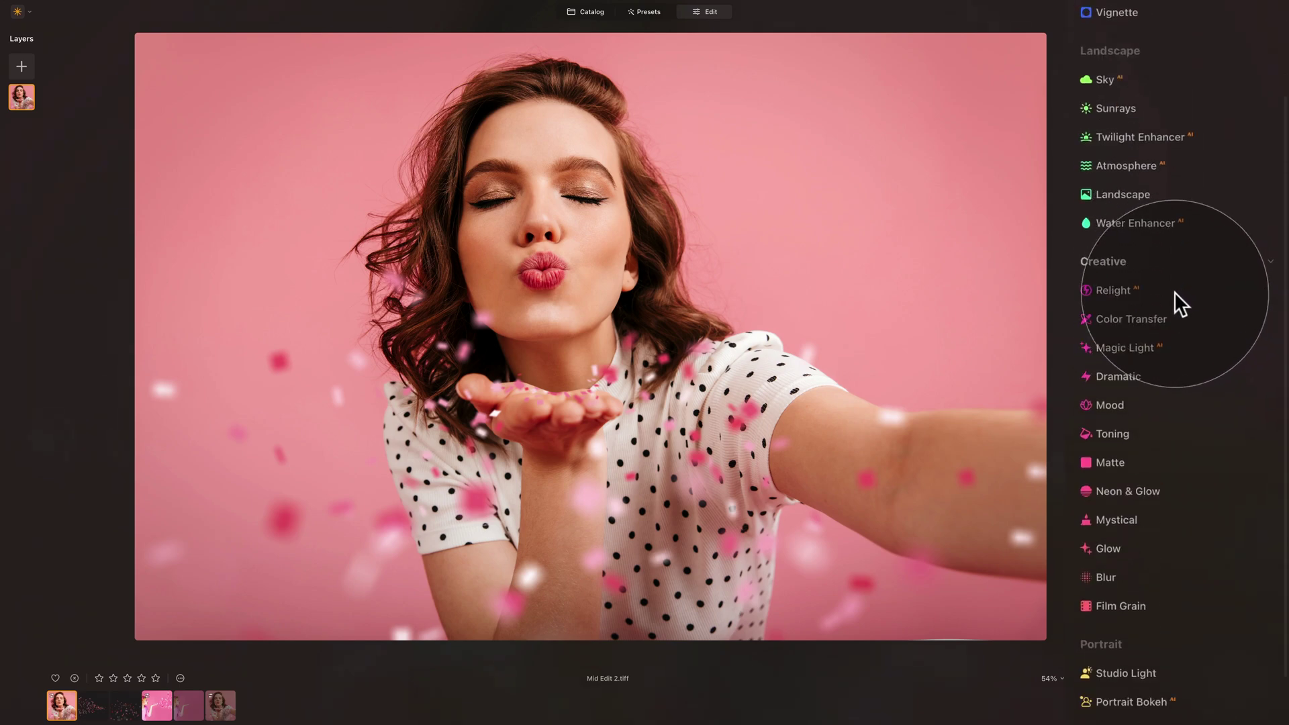
pyautogui.click(1138, 409)
pyautogui.scroll(-2, 1143, 394)
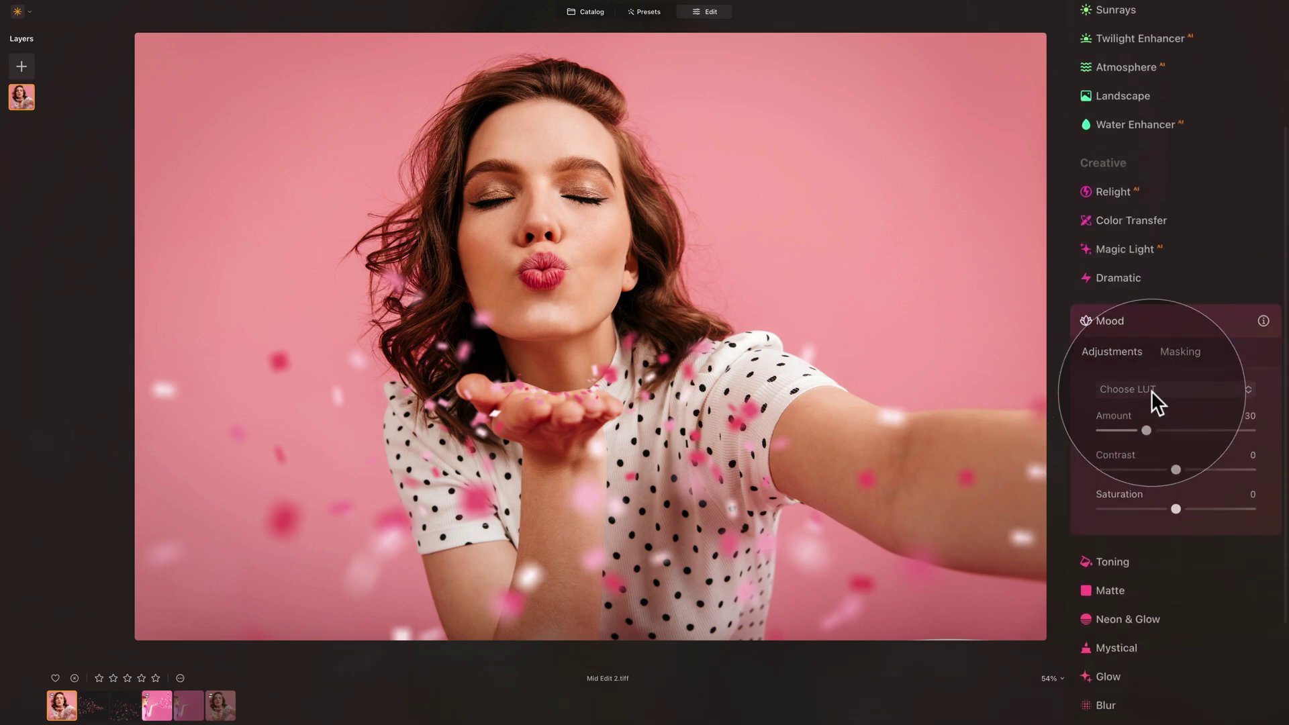
pyautogui.click(1151, 391)
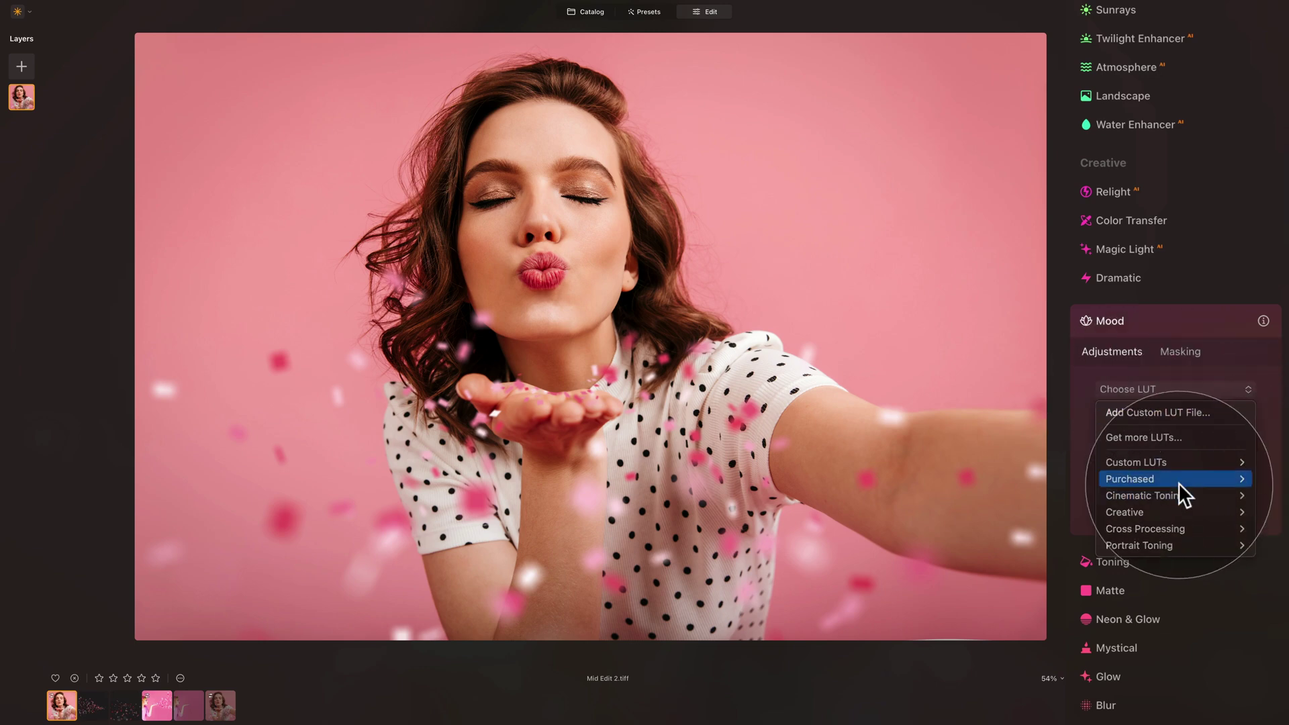
pyautogui.moveTo(1179, 481)
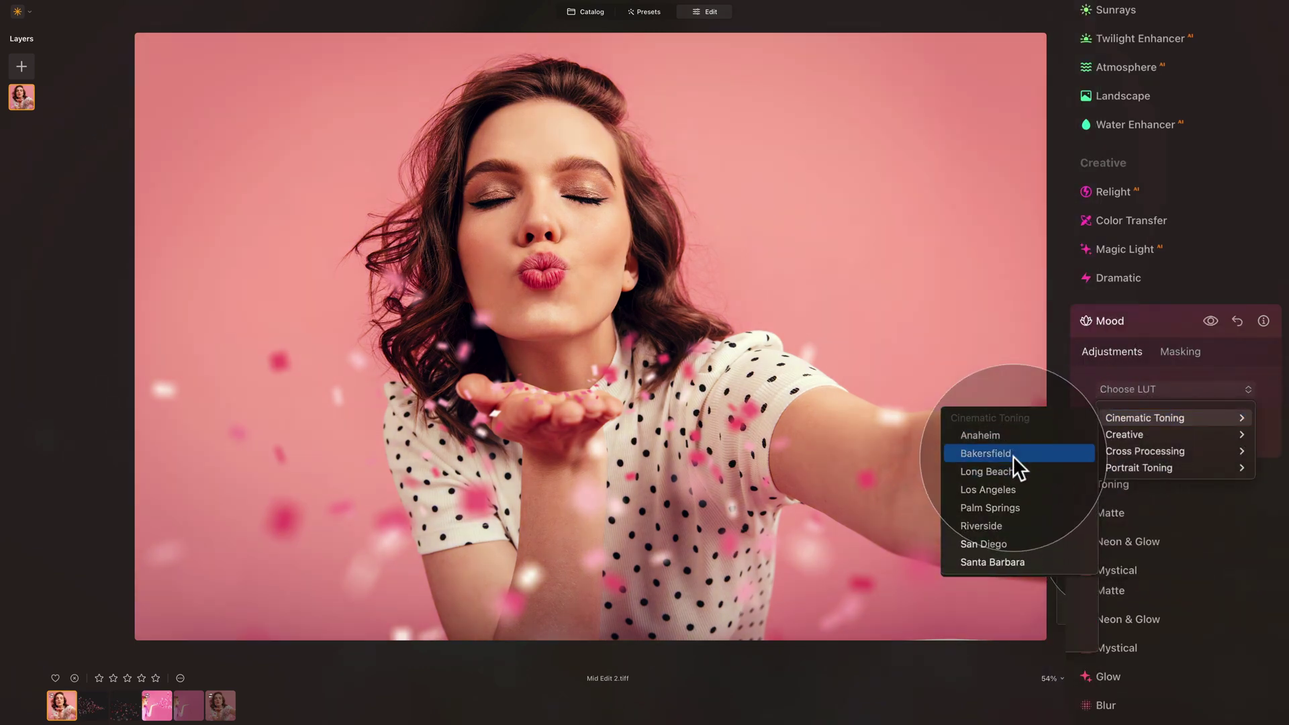
pyautogui.click(1012, 456)
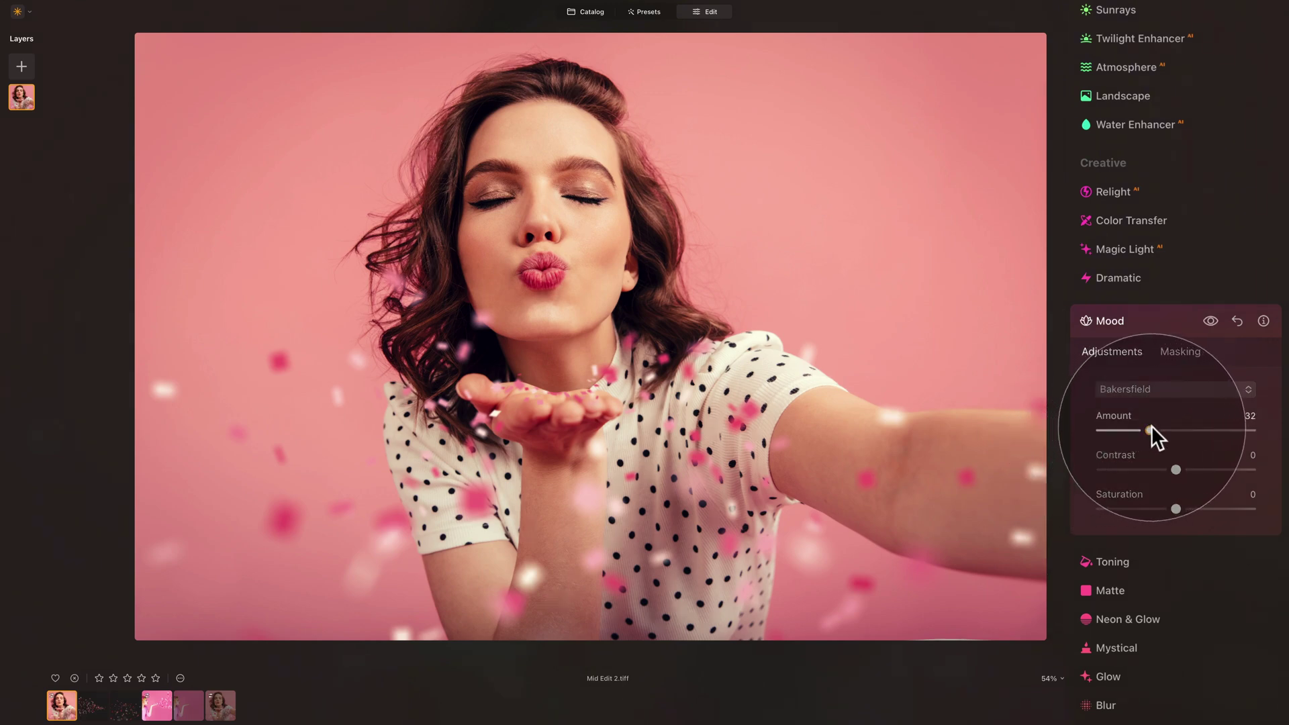
pyautogui.moveTo(1145, 430); pyautogui.dragTo(1153, 429)
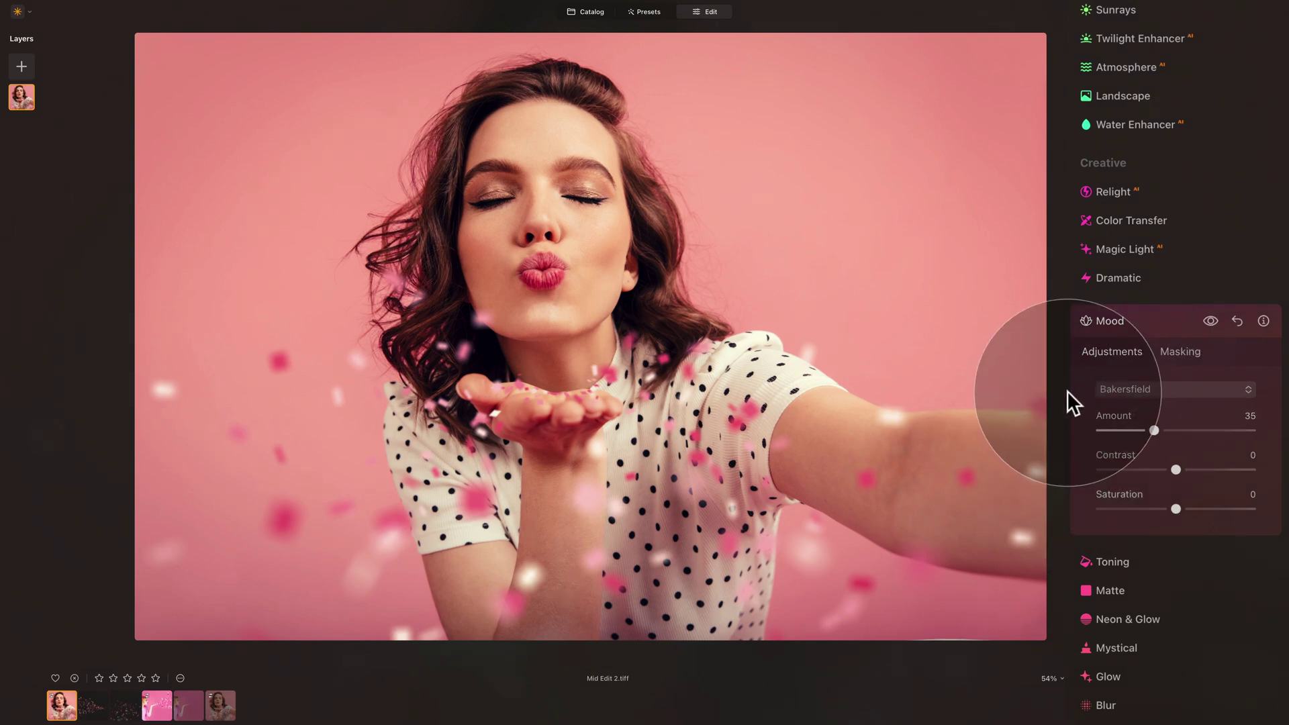
pyautogui.click(1133, 320)
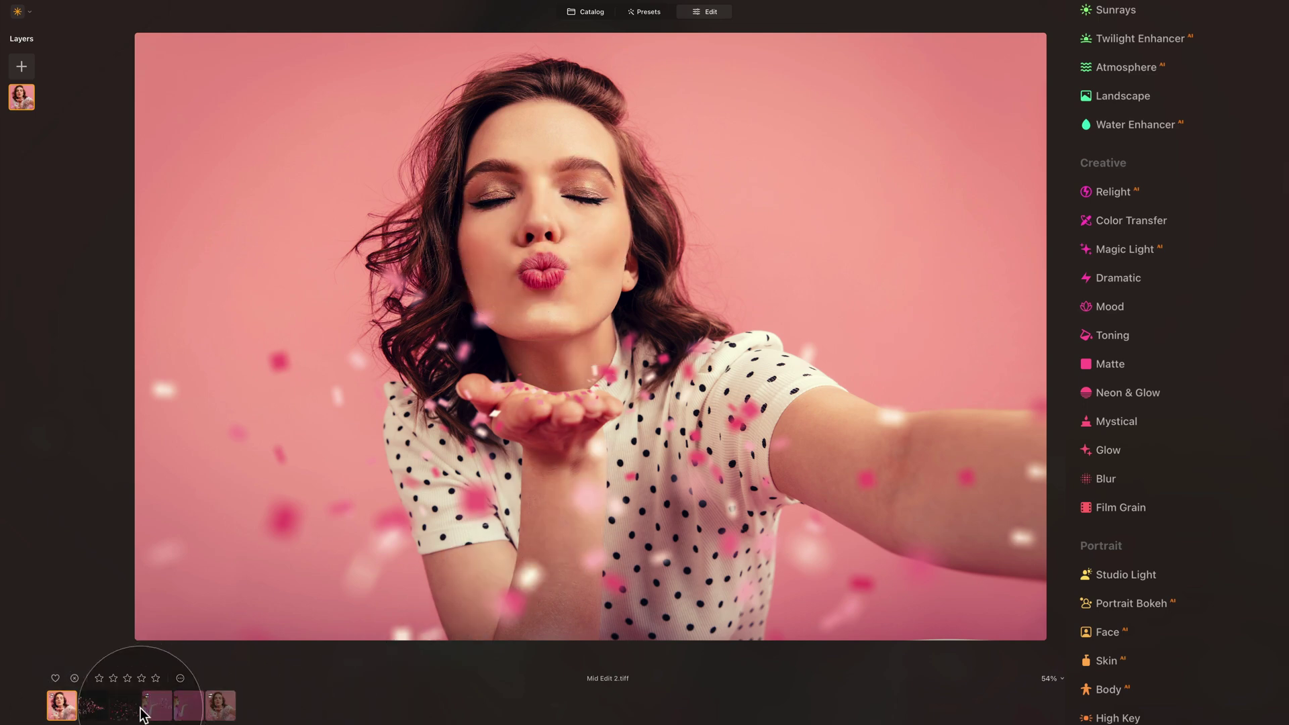
# Revert Sample File - 02 to its unedited original, then return to Mid Edit 2 and open the overlay browser.
pyautogui.click(221, 705)
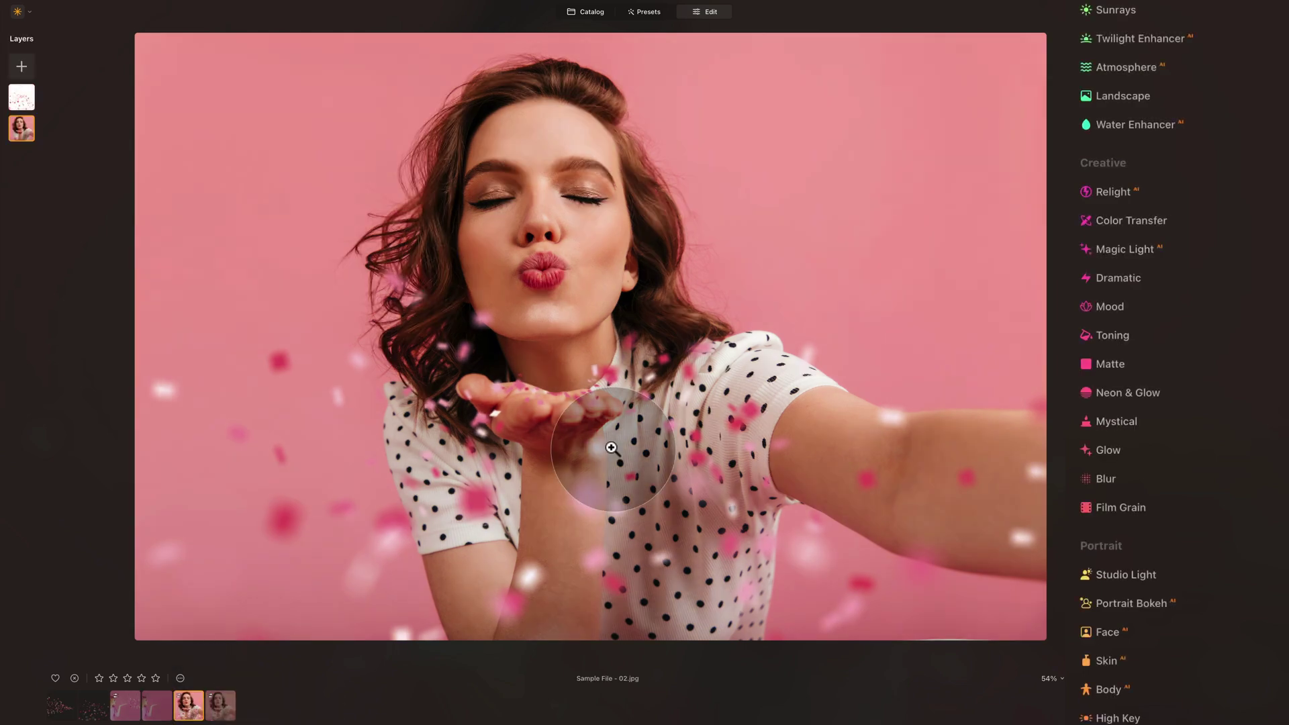
pyautogui.rightClick(732, 210)
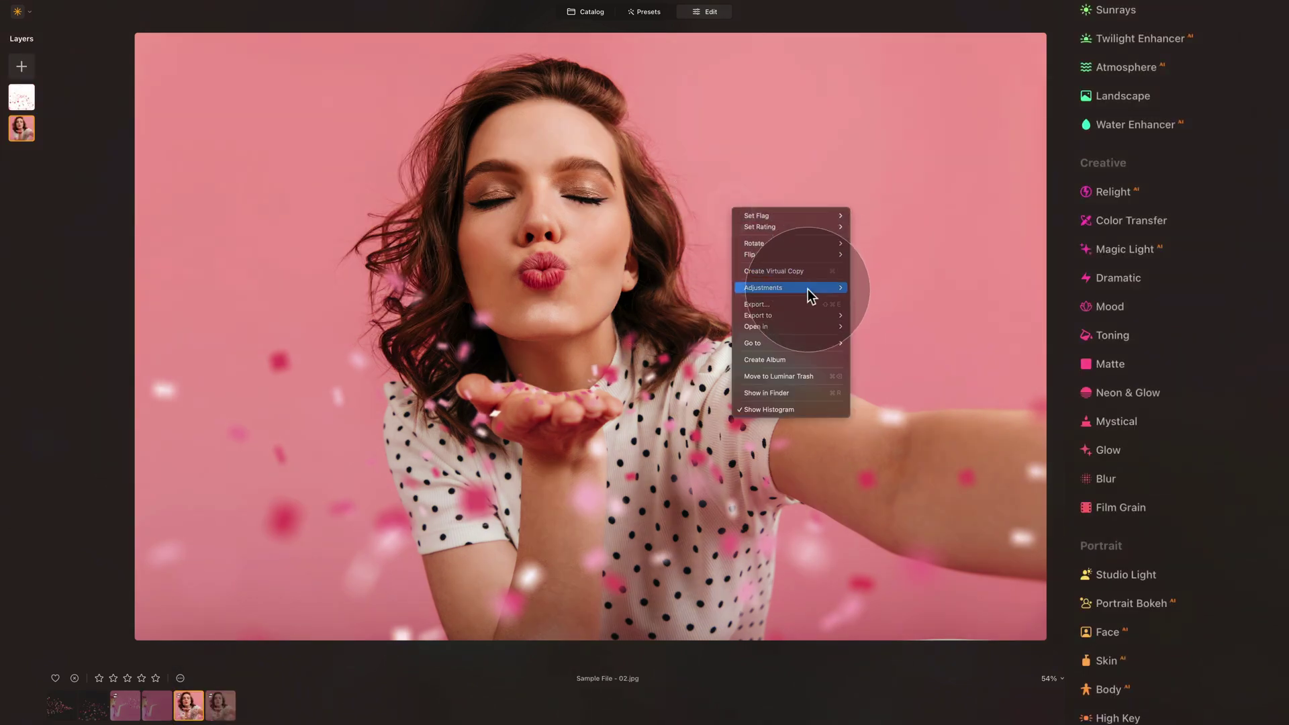
pyautogui.moveTo(808, 289)
pyautogui.click(915, 332)
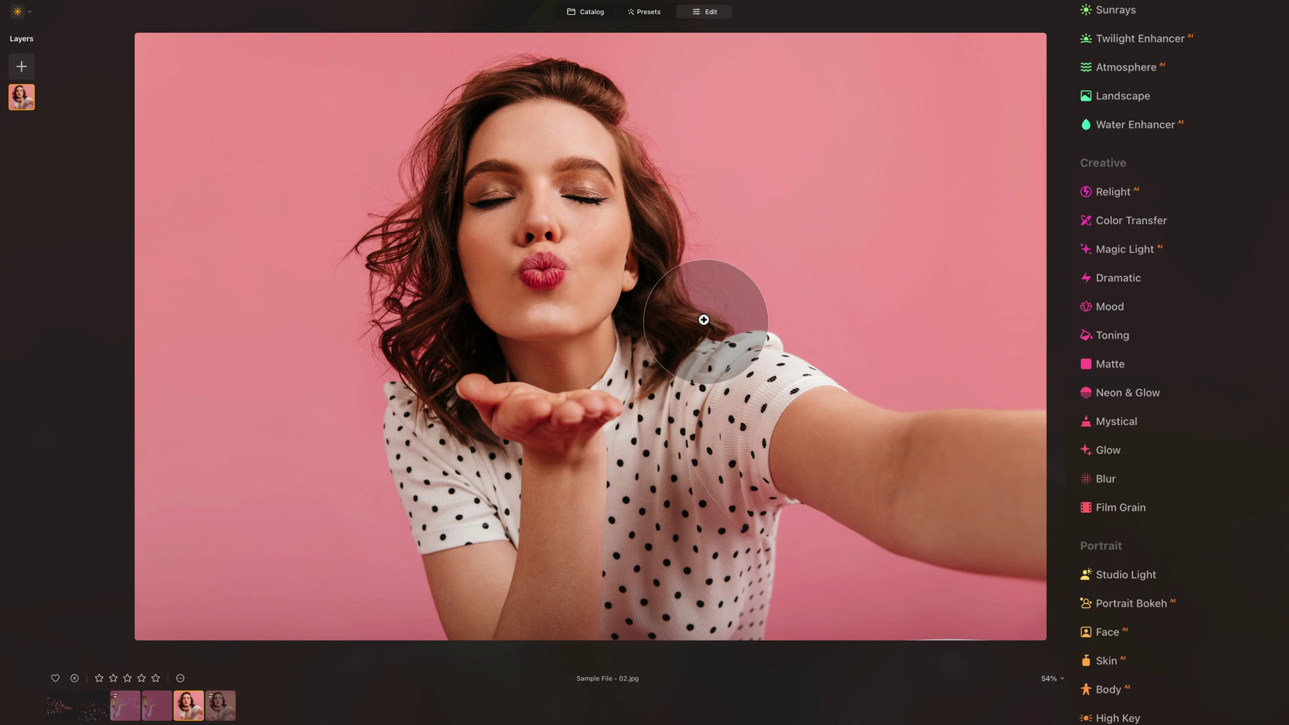
pyautogui.click(206, 707)
pyautogui.click(572, 308)
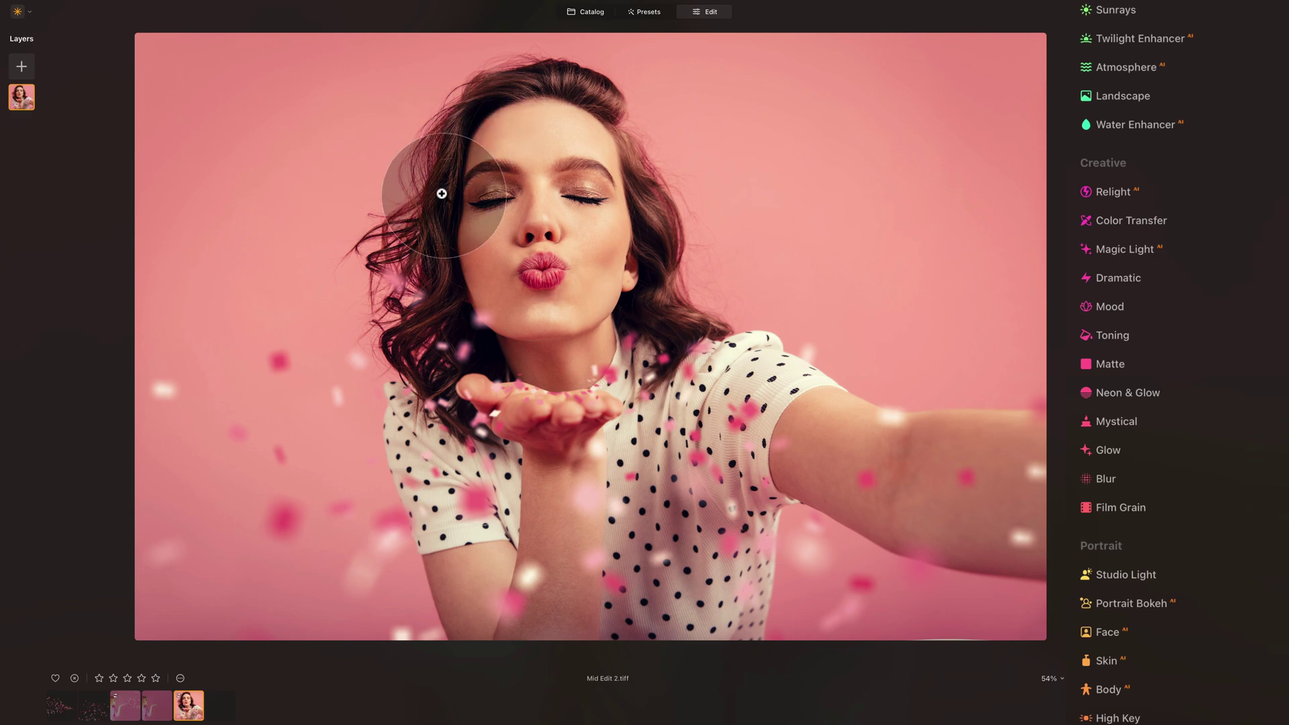
pyautogui.click(22, 64)
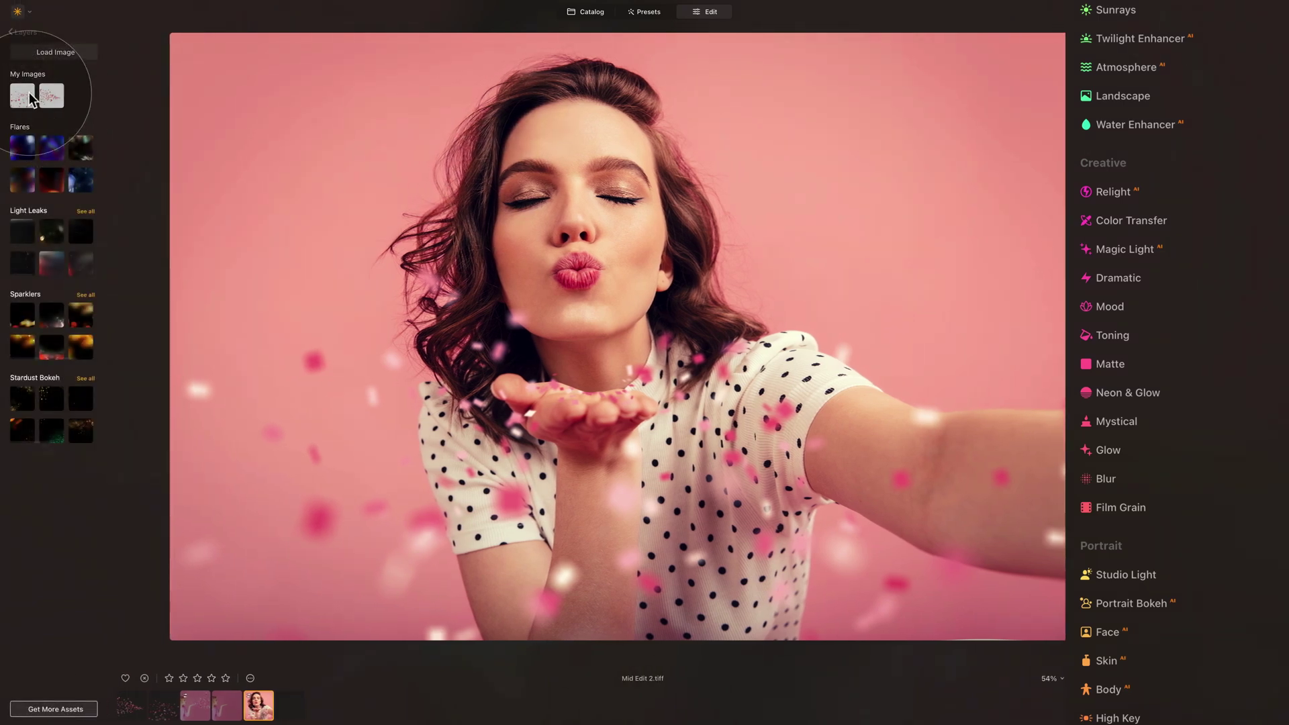